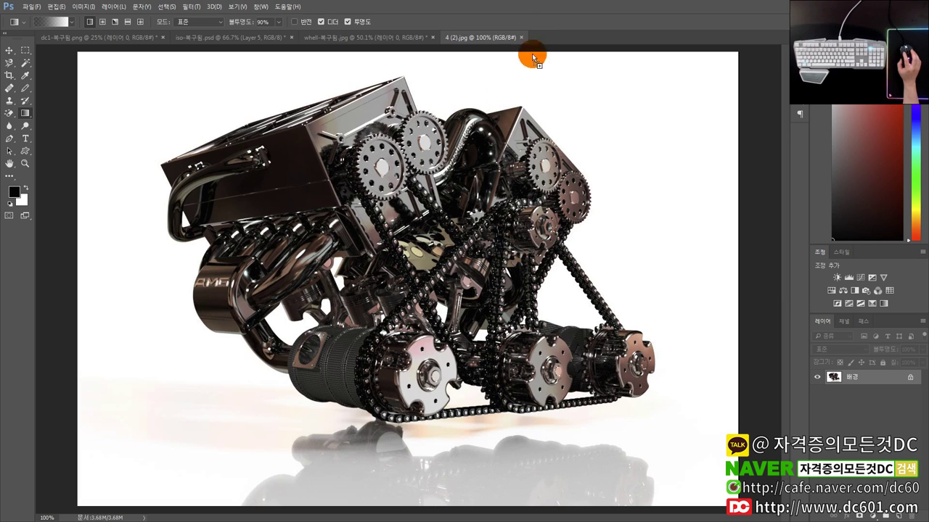
Open the wheel images, close Benz(Wheel&Tire).jpg, keep 5 (2).jpg, and return to 4 (2).jpg.
{"action": "mouse_move", "coordinate": [533, 58]}
{"action": "left_mouse_down"}
{"action": "mouse_move", "coordinate": [552, 40]}
{"action": "mouse_move", "coordinate": [477, 36]}
{"action": "left_mouse_up"}
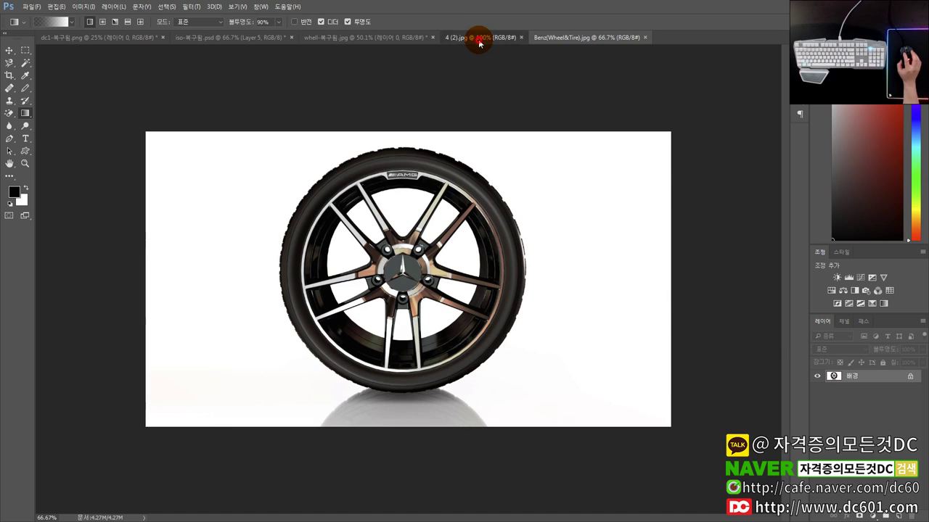
{"action": "left_click", "coordinate": [473, 36]}
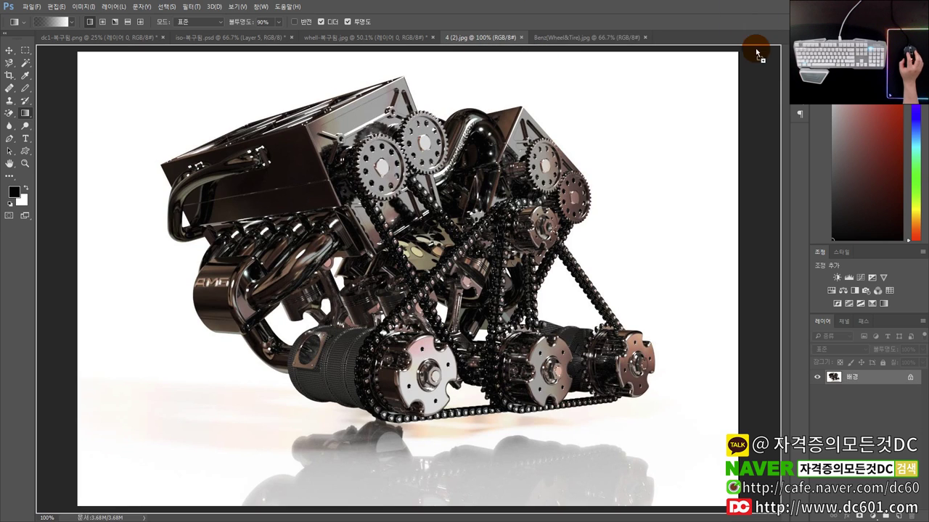
{"action": "left_click", "coordinate": [597, 37]}
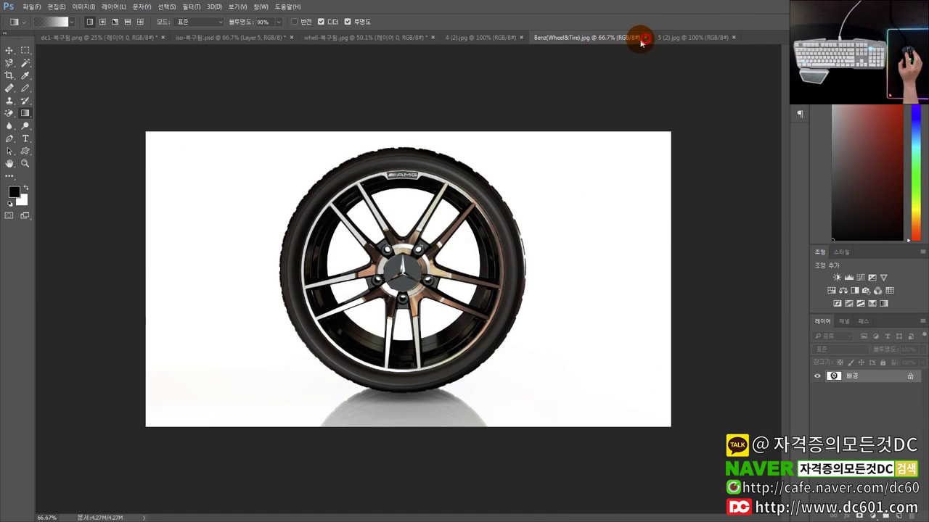
{"action": "left_click", "coordinate": [644, 38]}
{"action": "left_click", "coordinate": [481, 36]}
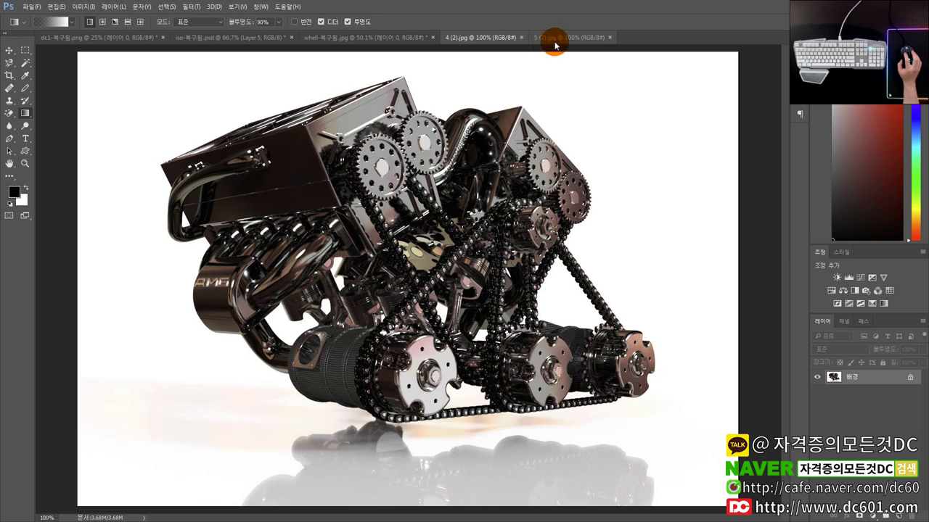
{"action": "left_click", "coordinate": [555, 40]}
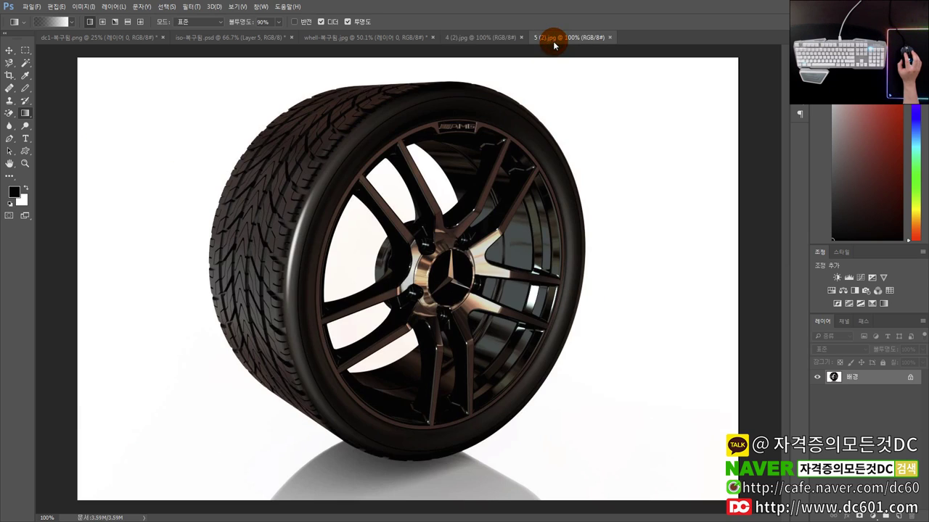
{"action": "left_click", "coordinate": [483, 38]}
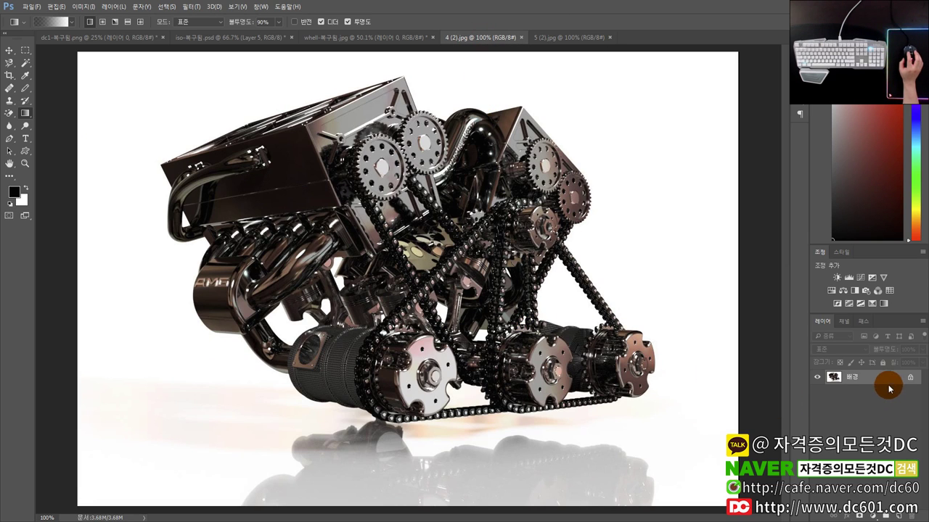
Convert the Background into layer 레이어 0, discarding a stray group and empty 레이어 1.
{"action": "double_click", "coordinate": [876, 378]}
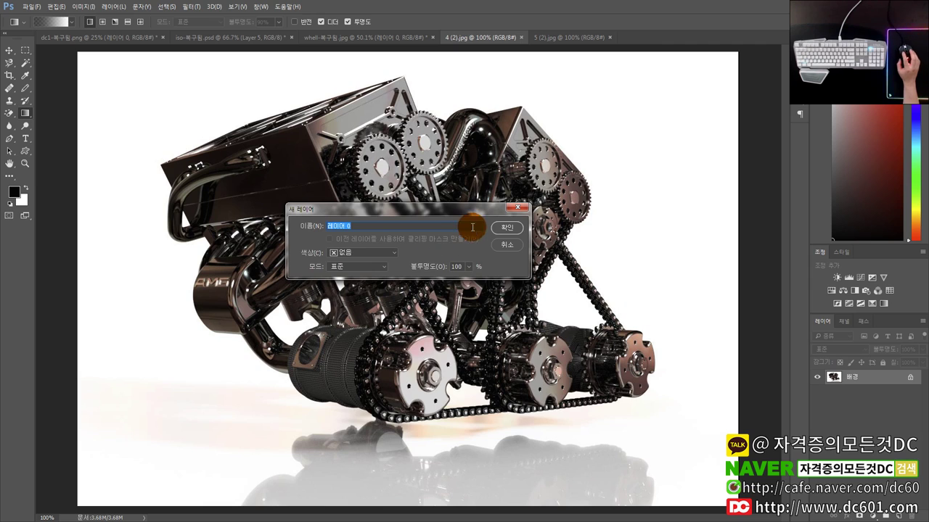
{"action": "left_click", "coordinate": [493, 215]}
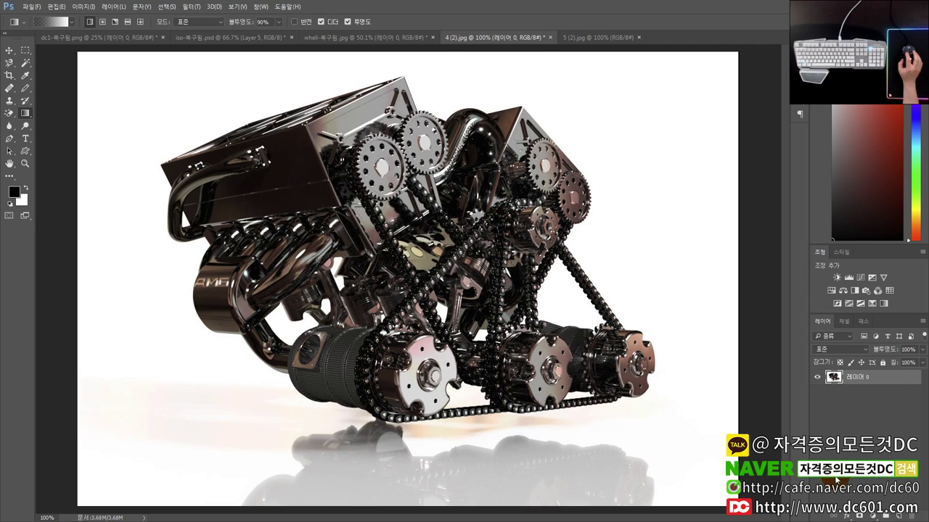
{"action": "left_click", "coordinate": [888, 516]}
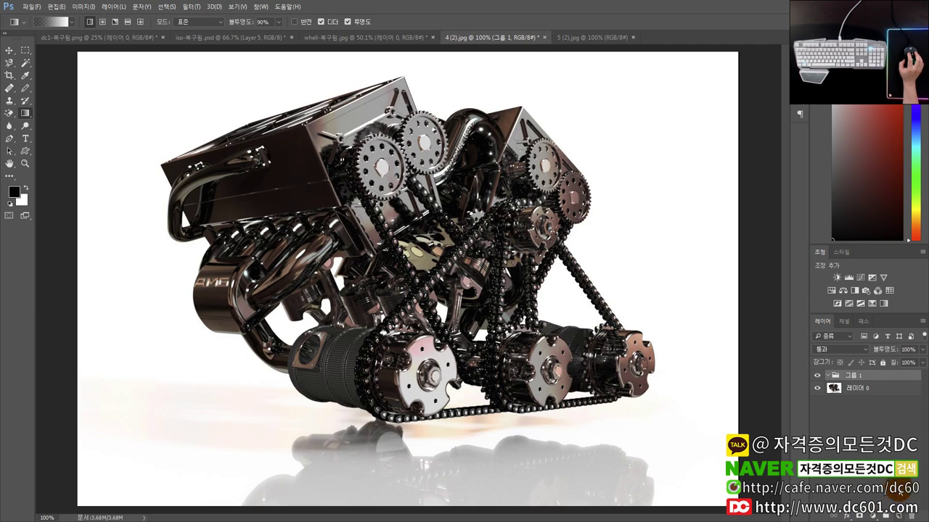
{"action": "key", "text": "ctrl+z"}
{"action": "left_click", "coordinate": [890, 516]}
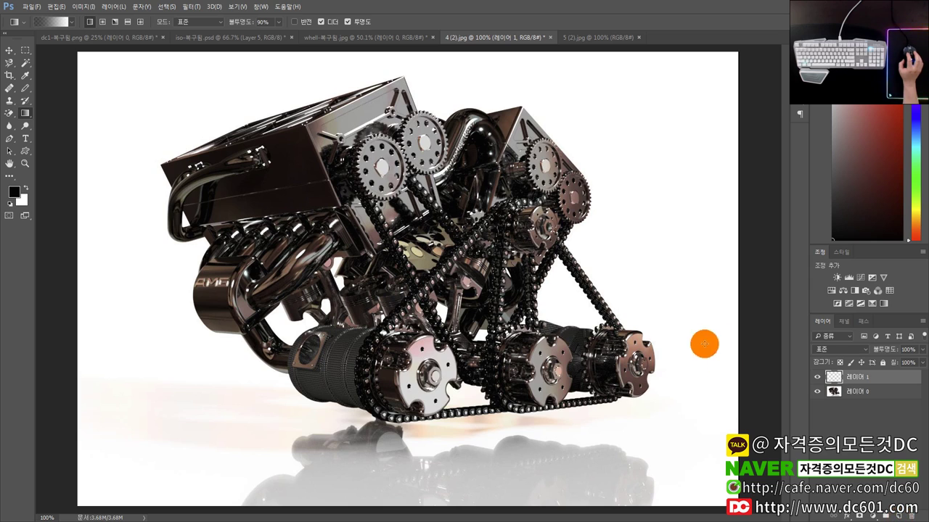
{"action": "left_click", "coordinate": [912, 516]}
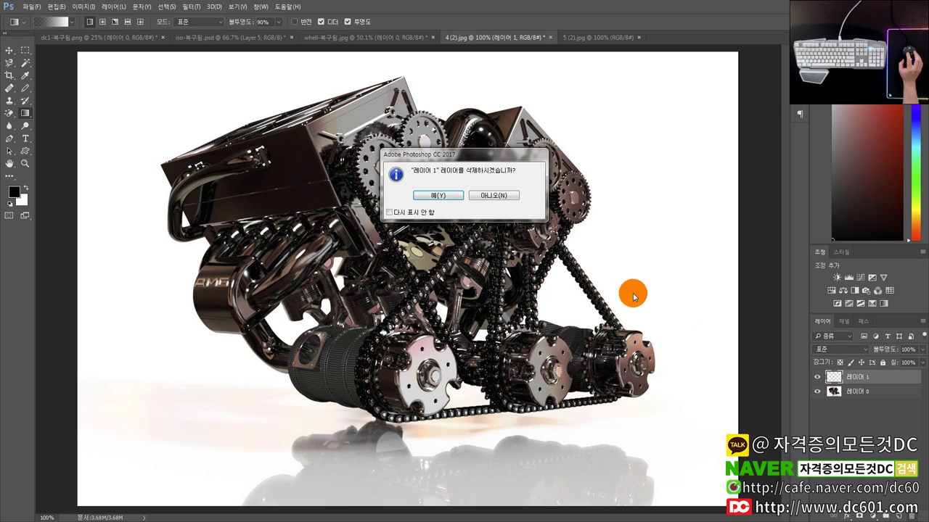
{"action": "left_click", "coordinate": [432, 195]}
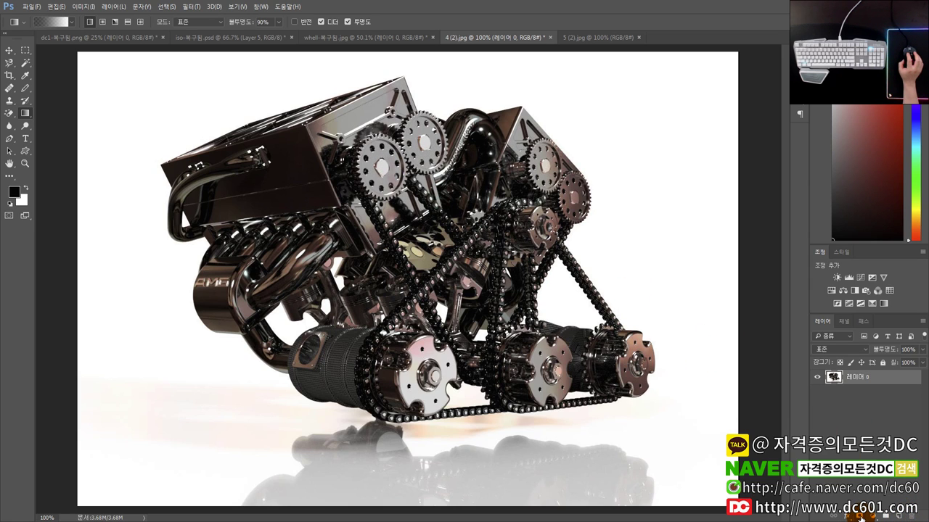
{"action": "left_click", "coordinate": [844, 322]}
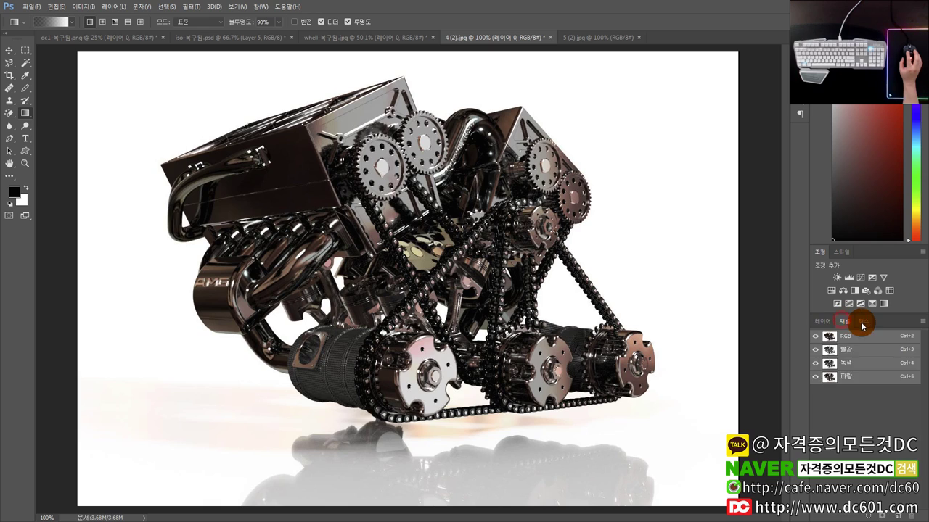
{"action": "left_click", "coordinate": [846, 322]}
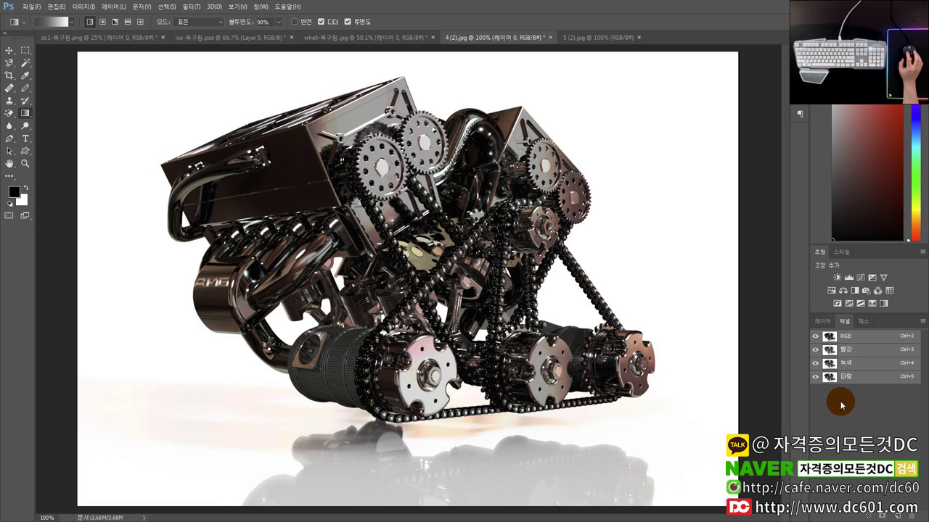
{"action": "left_click", "coordinate": [822, 321]}
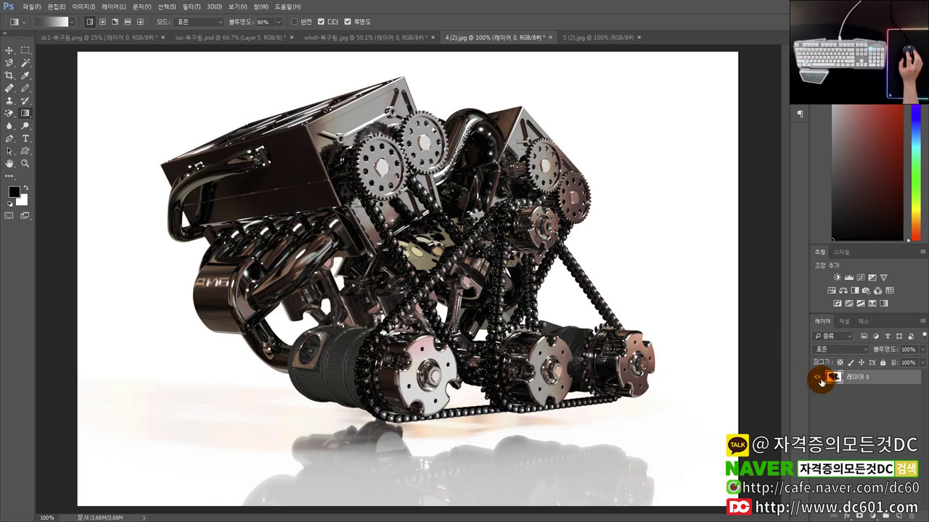
Add a white layer mask to 레이어 0 and display that mask alone on the canvas.
{"action": "left_click", "coordinate": [858, 515]}
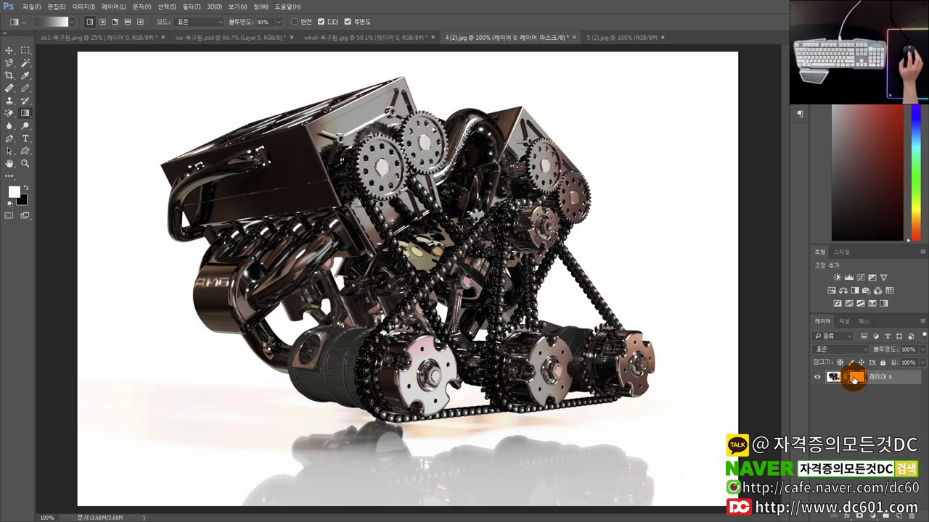
{"action": "left_click", "coordinate": [845, 383]}
{"action": "left_click", "coordinate": [857, 378]}
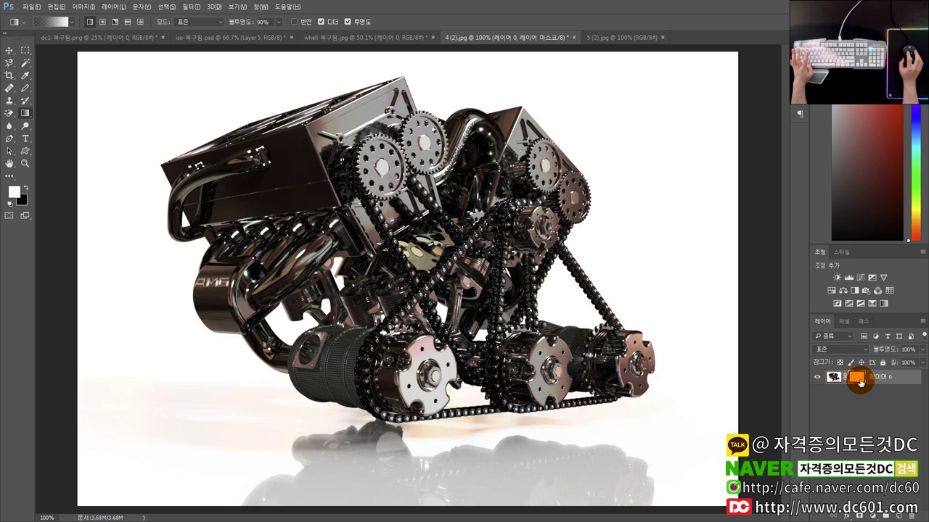
{"action": "left_click", "coordinate": [858, 378], "text": "alt"}
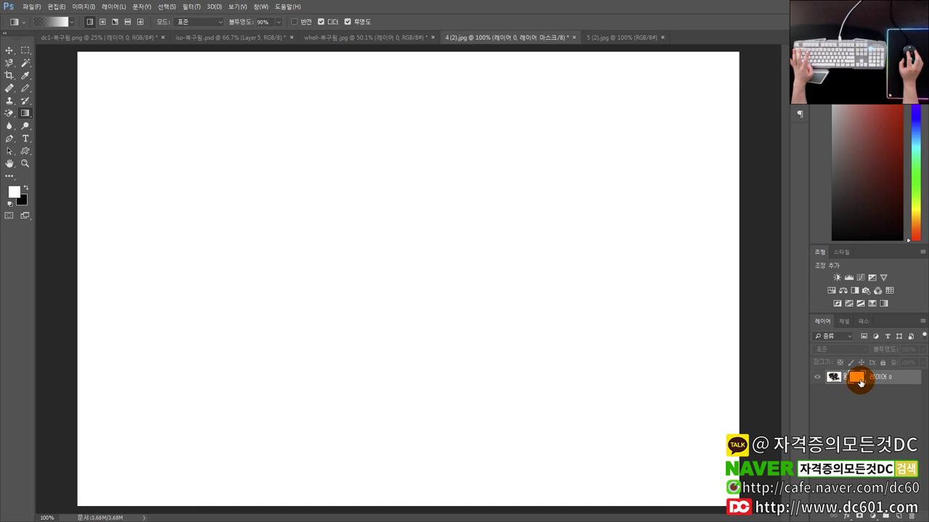
{"action": "left_click", "coordinate": [864, 383]}
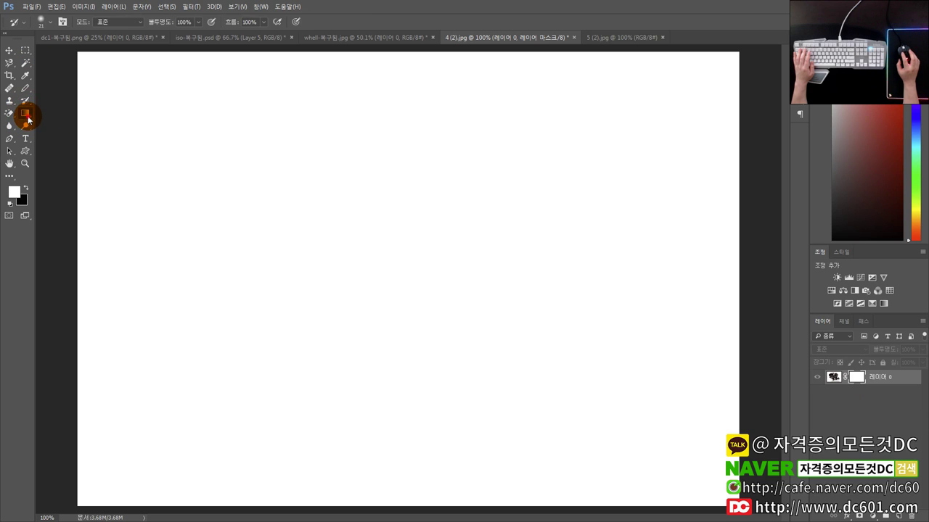
Select the Gradient tool with a preset that fades to transparency.
{"action": "left_click", "coordinate": [66, 25]}
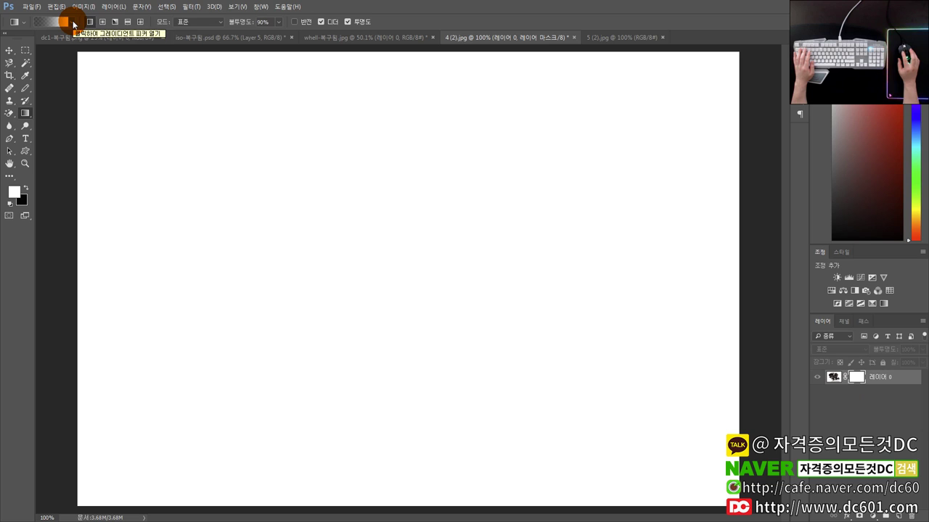
{"action": "left_click", "coordinate": [74, 25]}
{"action": "left_click", "coordinate": [33, 40]}
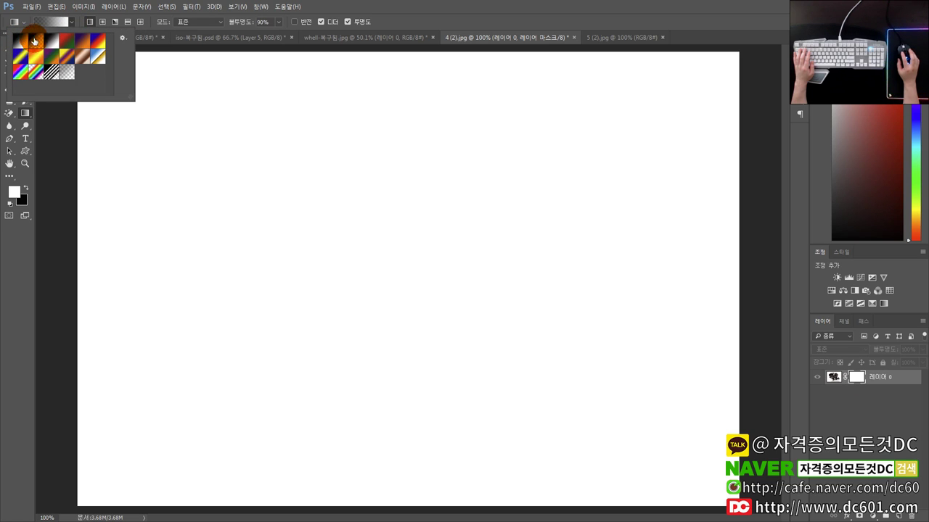
{"action": "left_click", "coordinate": [49, 43]}
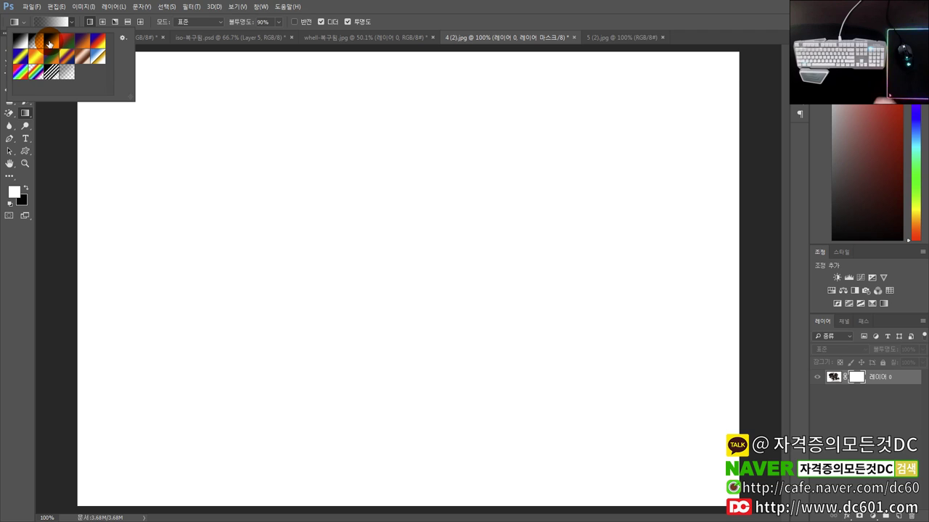
{"action": "left_click", "coordinate": [206, 93]}
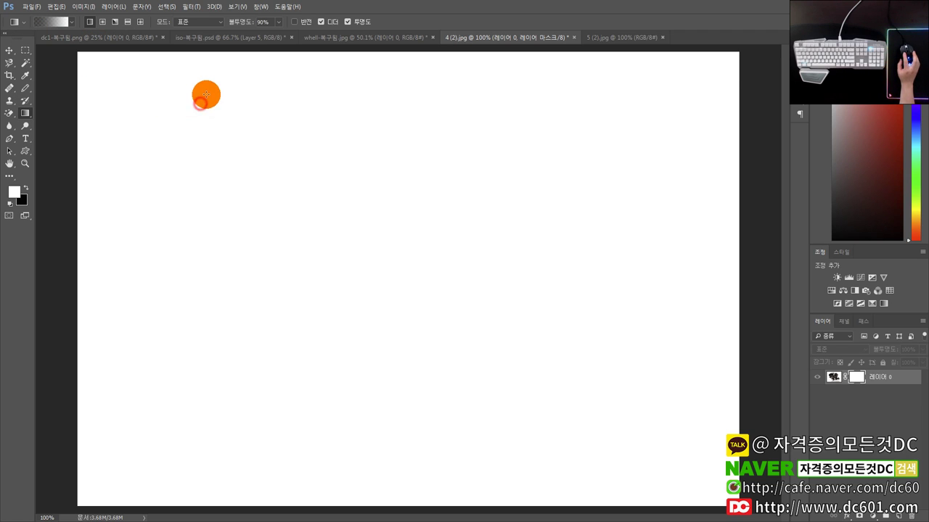
Set the gradient mode to Screen and test a few gradient strokes on the mask.
{"action": "left_click", "coordinate": [203, 22]}
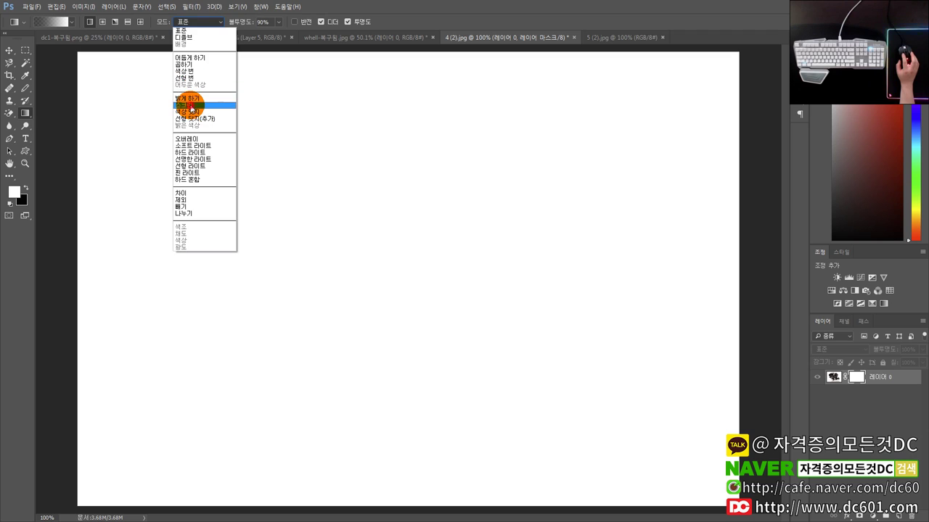
{"action": "left_click", "coordinate": [188, 105]}
{"action": "left_click_drag", "start_coordinate": [271, 135], "coordinate": [516, 329]}
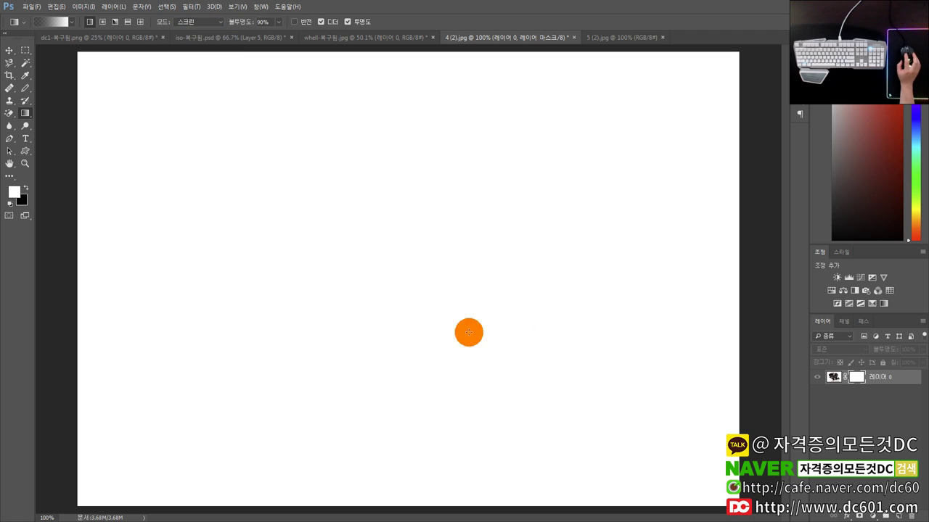
{"action": "left_click_drag", "start_coordinate": [214, 148], "coordinate": [513, 370]}
{"action": "left_click_drag", "start_coordinate": [204, 123], "coordinate": [465, 330]}
{"action": "left_click", "coordinate": [189, 21]}
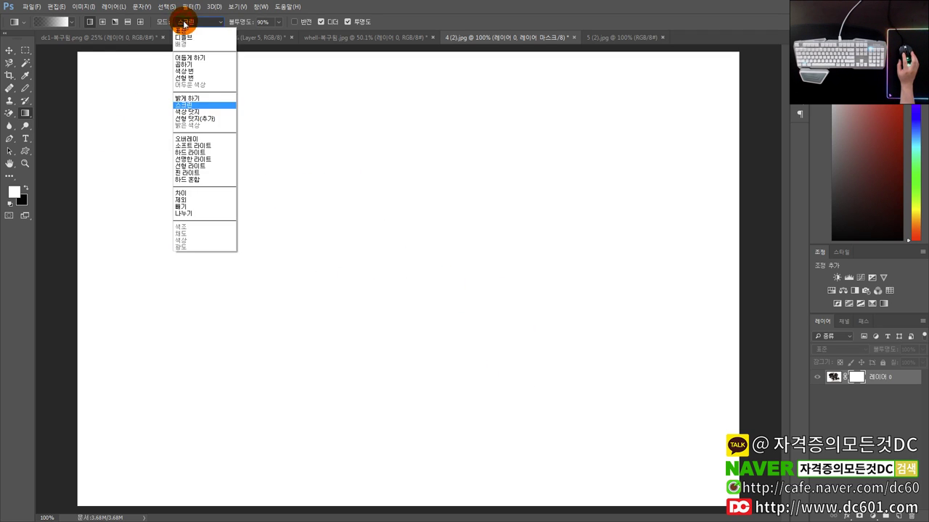
Return gradient mode to Normal and draw trial diagonal white-to-black gradients on the mask.
{"action": "left_click", "coordinate": [190, 32]}
{"action": "left_click_drag", "start_coordinate": [284, 169], "coordinate": [558, 343]}
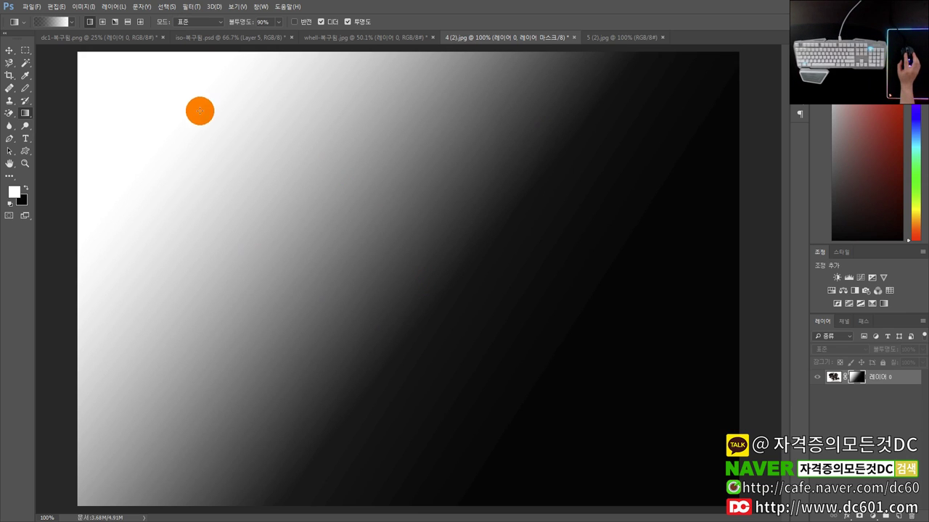
{"action": "left_click_drag", "start_coordinate": [153, 99], "coordinate": [402, 282]}
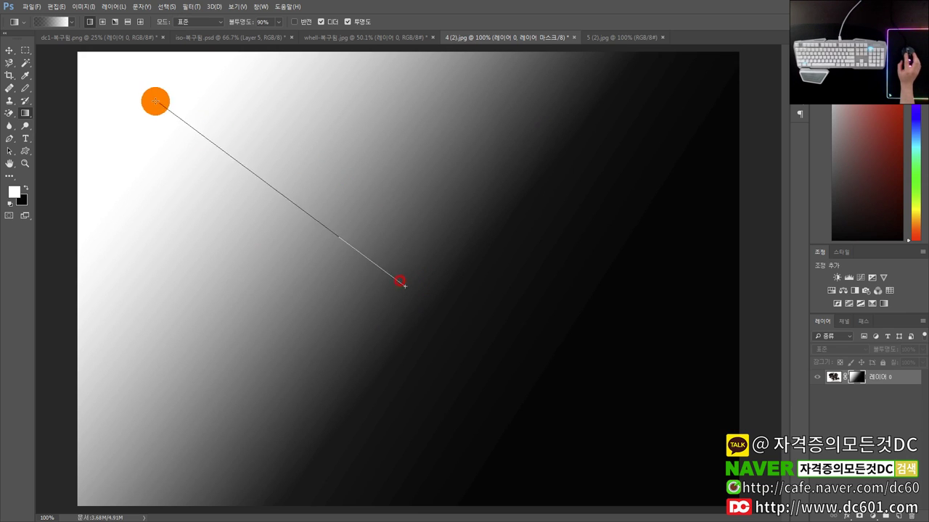
{"action": "left_click_drag", "start_coordinate": [228, 135], "coordinate": [505, 331]}
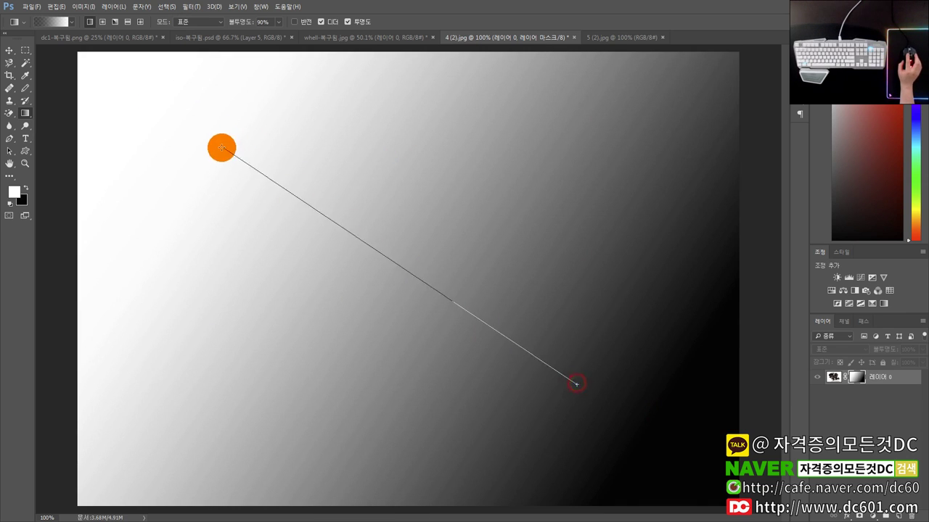
{"action": "left_click_drag", "start_coordinate": [220, 145], "coordinate": [576, 383]}
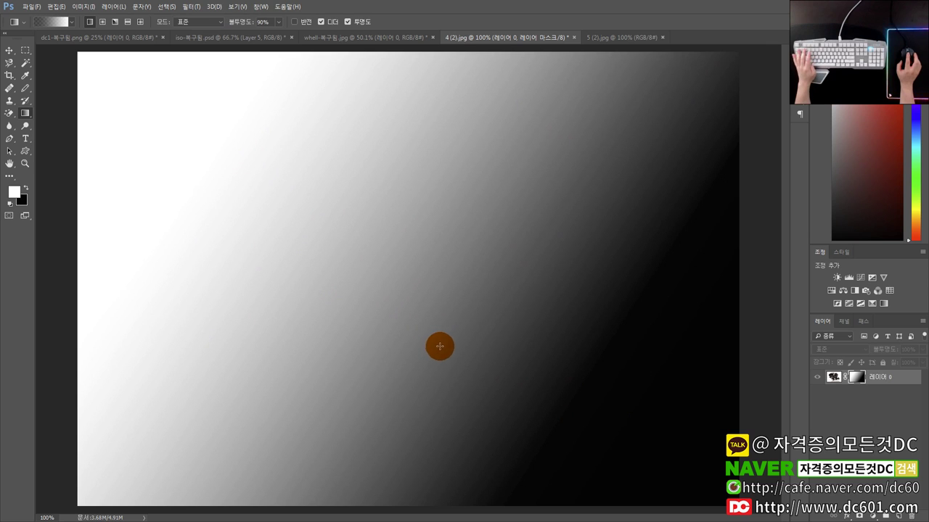
{"action": "scroll", "coordinate": [437, 340], "scroll_direction": "down", "scroll_amount": 2}
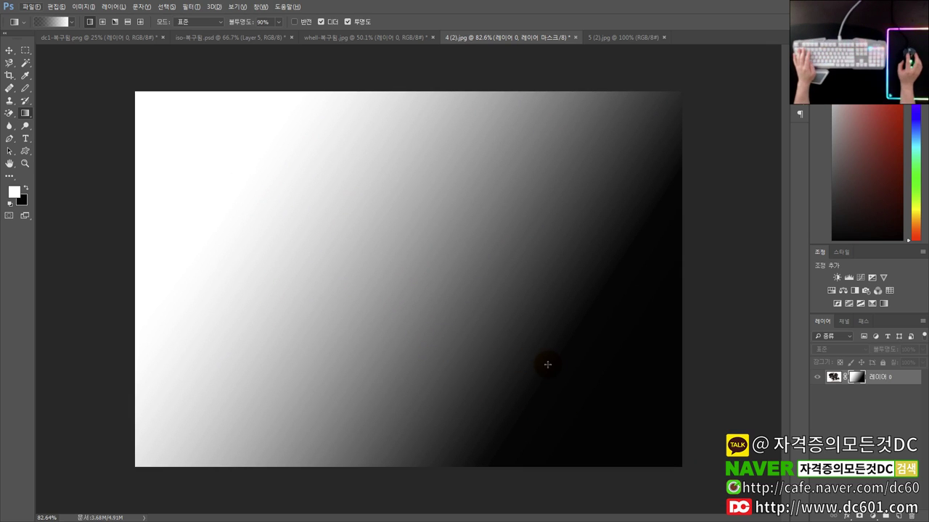
Redraw the mask as a vertical gradient, white at top with black only along the bottom.
{"action": "left_click_drag", "start_coordinate": [569, 386], "coordinate": [220, 145]}
{"action": "left_click_drag", "start_coordinate": [426, 415], "coordinate": [423, 138]}
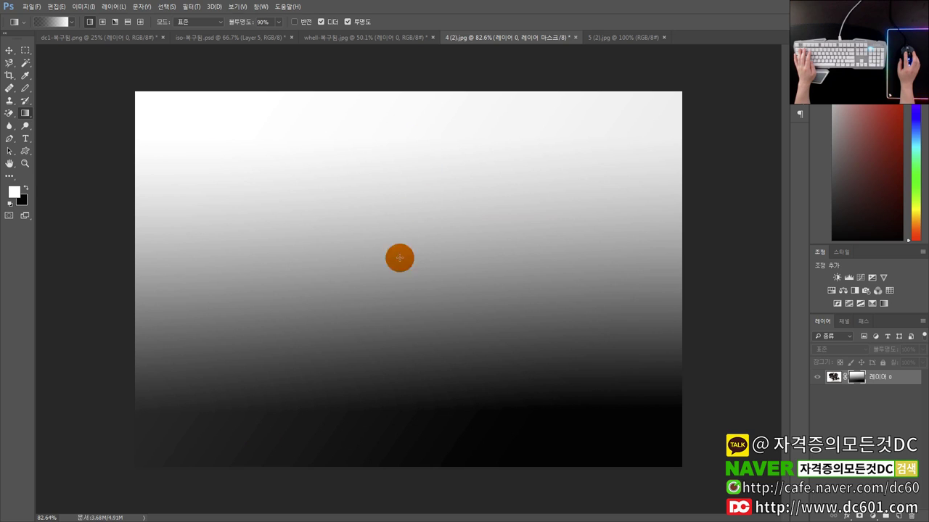
{"action": "left_click_drag", "start_coordinate": [435, 167], "coordinate": [444, 454]}
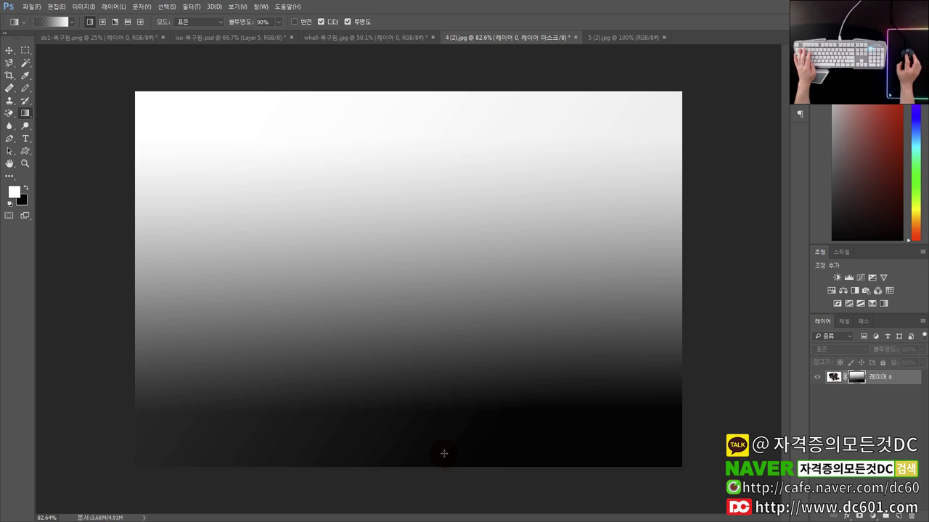
{"action": "scroll", "coordinate": [445, 459], "scroll_direction": "down", "scroll_amount": 1}
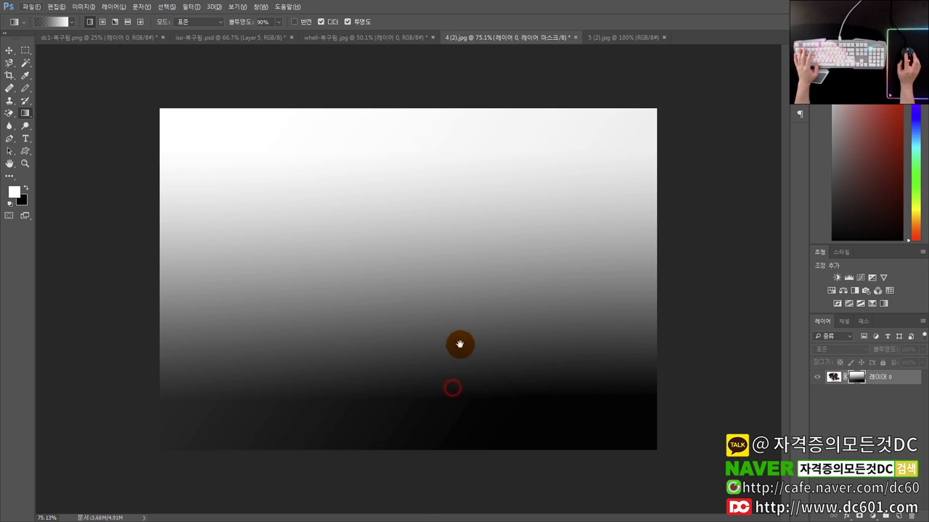
{"action": "left_click_drag", "start_coordinate": [431, 483], "coordinate": [432, 192]}
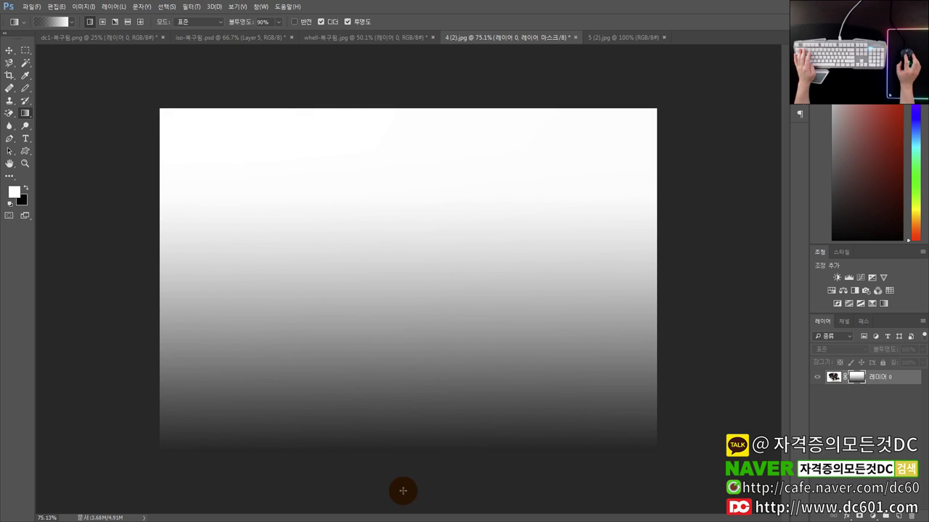
{"action": "mouse_move", "coordinate": [439, 427]}
{"action": "left_mouse_down"}
{"action": "mouse_move", "coordinate": [419, 312]}
{"action": "mouse_move", "coordinate": [419, 196]}
{"action": "left_mouse_up"}
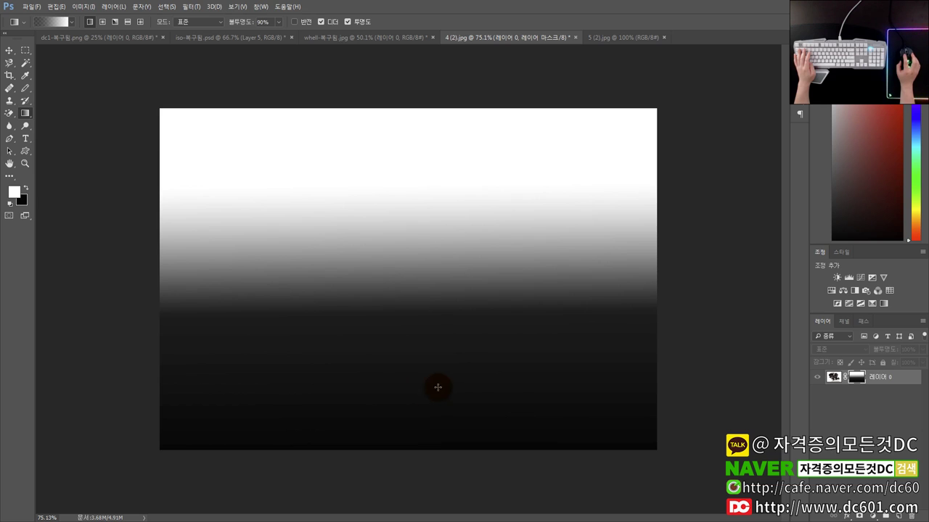
{"action": "left_click_drag", "start_coordinate": [438, 388], "coordinate": [435, 182]}
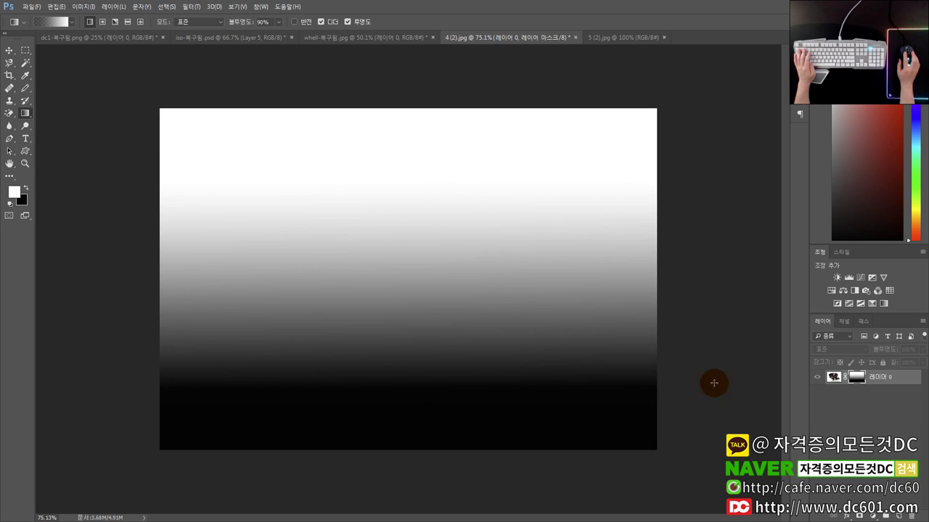
{"action": "left_click", "coordinate": [832, 376]}
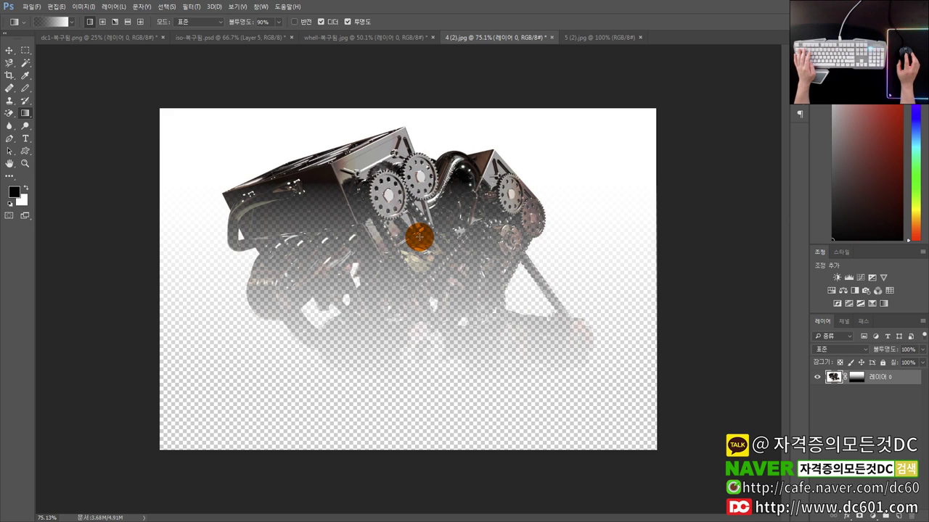
Float the 5 (2).jpg window and try Move-dragging the tire into 4 (2).jpg.
{"action": "left_click", "coordinate": [587, 41]}
{"action": "left_click_drag", "start_coordinate": [594, 37], "coordinate": [681, 121]}
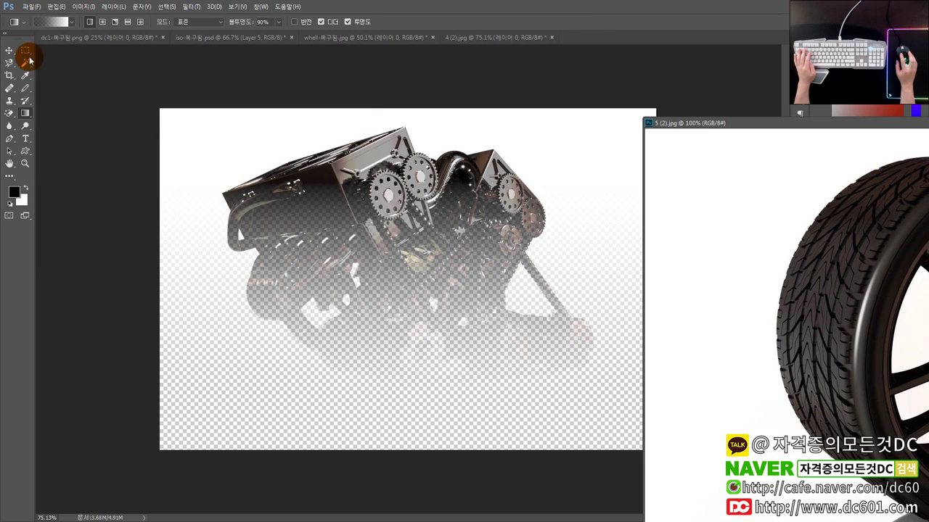
{"action": "left_click", "coordinate": [9, 50]}
{"action": "left_click", "coordinate": [481, 259]}
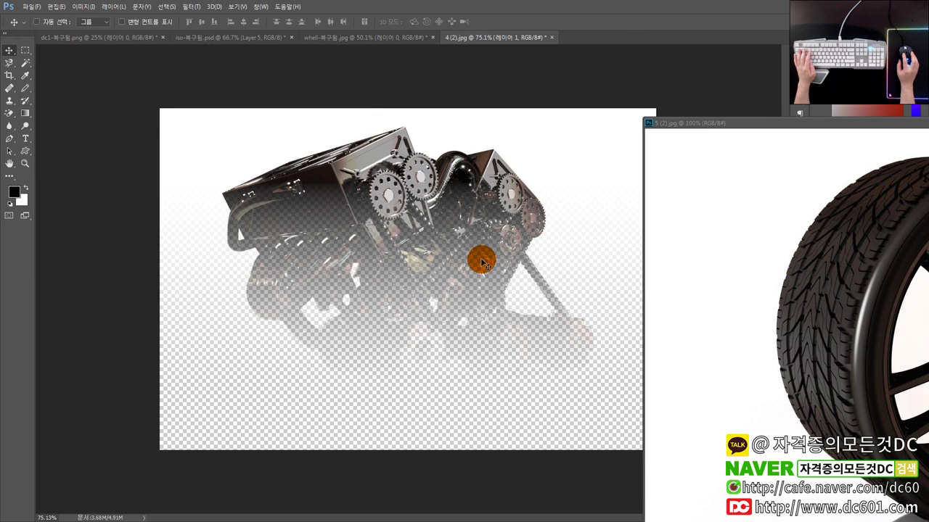
{"action": "left_click_drag", "start_coordinate": [481, 258], "coordinate": [465, 236]}
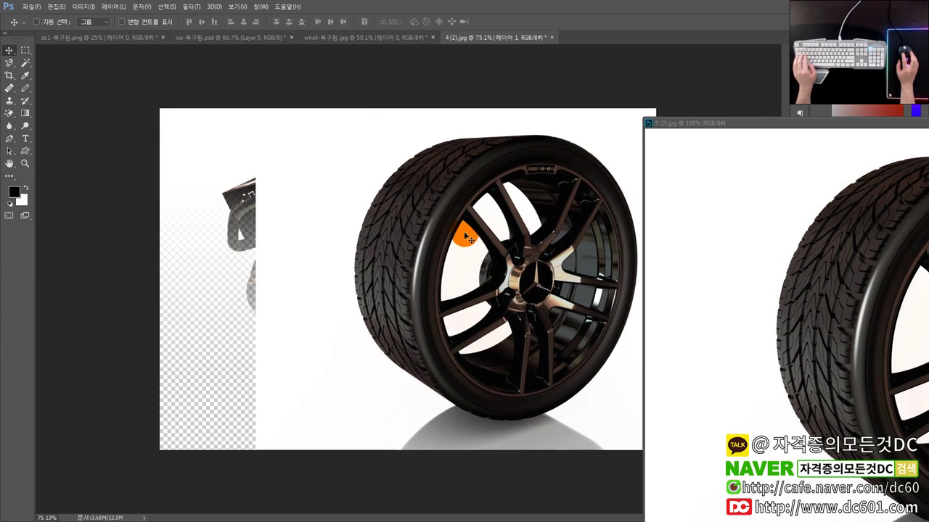
{"action": "left_click_drag", "start_coordinate": [692, 124], "coordinate": [594, 120]}
{"action": "left_click_drag", "start_coordinate": [267, 205], "coordinate": [389, 214]}
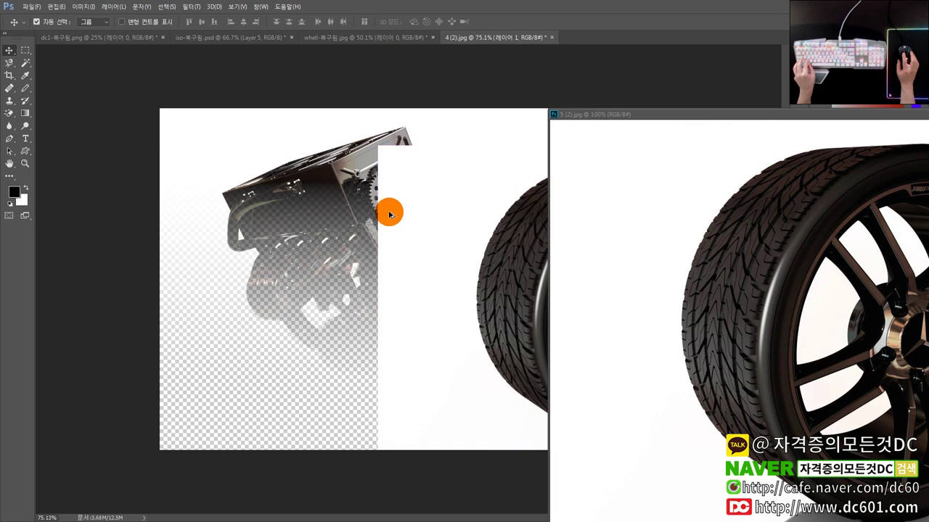
{"action": "key", "text": "Delete"}
{"action": "left_click_drag", "start_coordinate": [602, 118], "coordinate": [444, 90]}
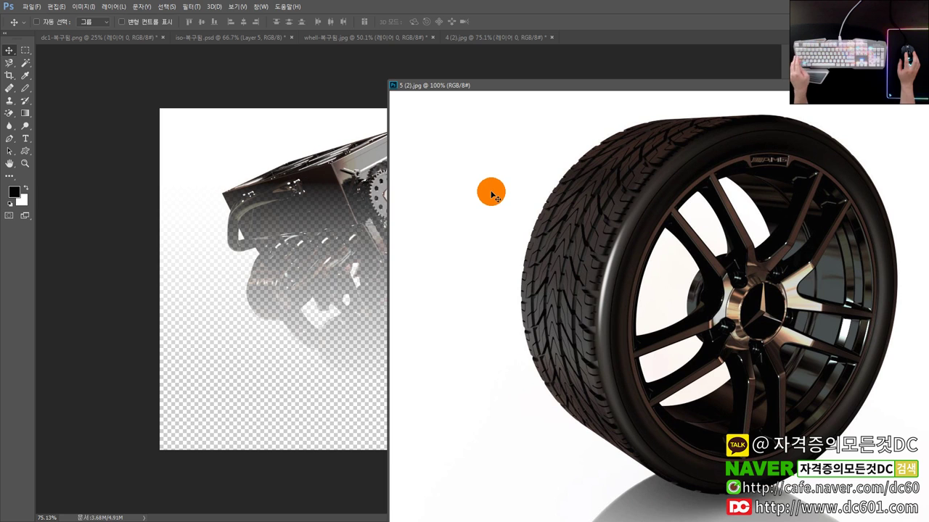
Place the tire as layer 레이어 1 in 4 (2).jpg and re-dock the 5 (2).jpg window.
{"action": "left_click", "coordinate": [265, 186]}
{"action": "key", "text": "ctrl+z"}
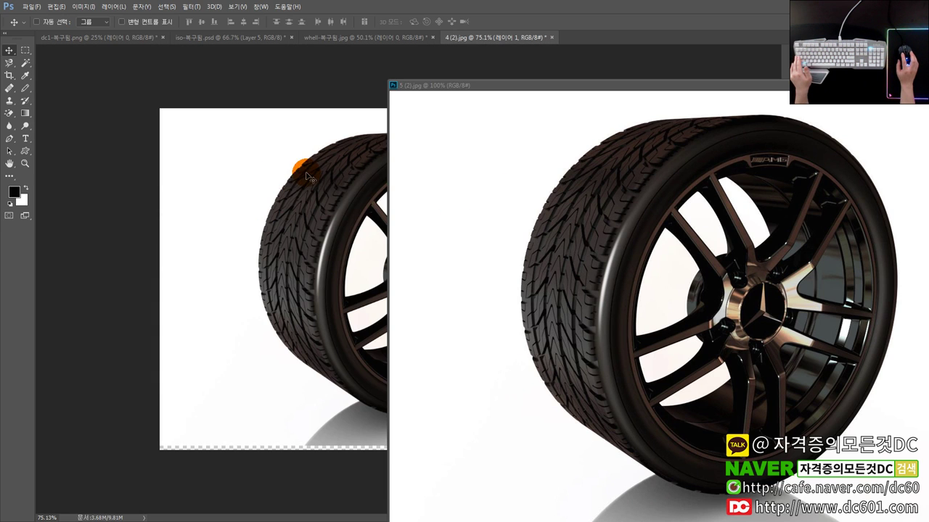
{"action": "left_click_drag", "start_coordinate": [466, 94], "coordinate": [294, 345]}
{"action": "left_click_drag", "start_coordinate": [544, 225], "coordinate": [469, 248]}
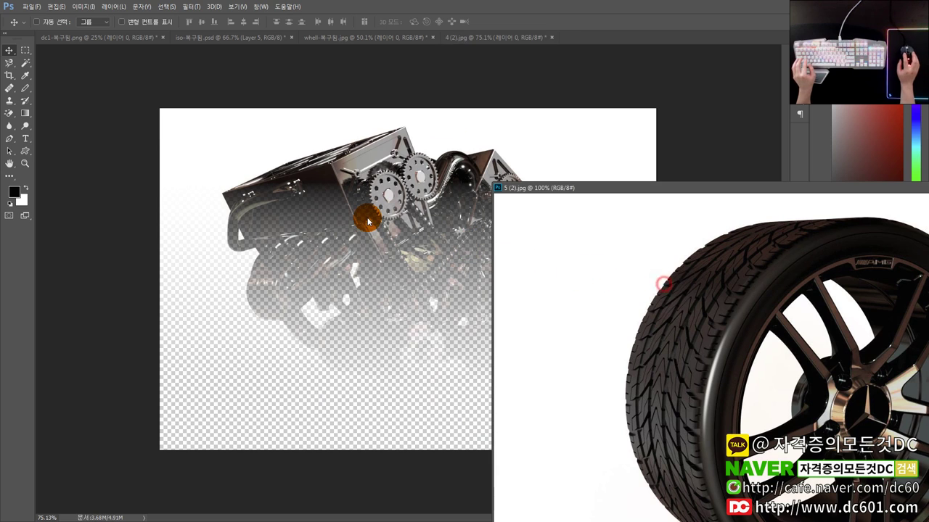
{"action": "left_click_drag", "start_coordinate": [541, 276], "coordinate": [376, 225]}
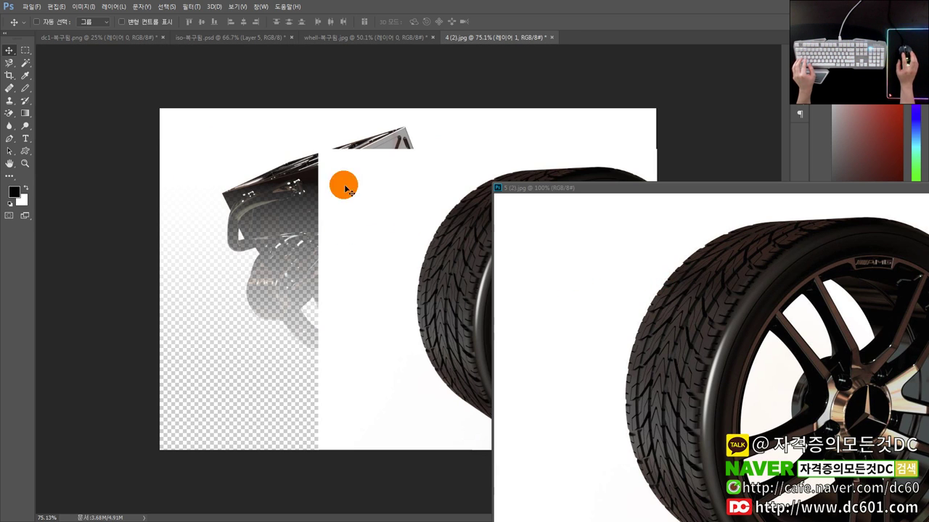
{"action": "key", "text": "ctrl+z"}
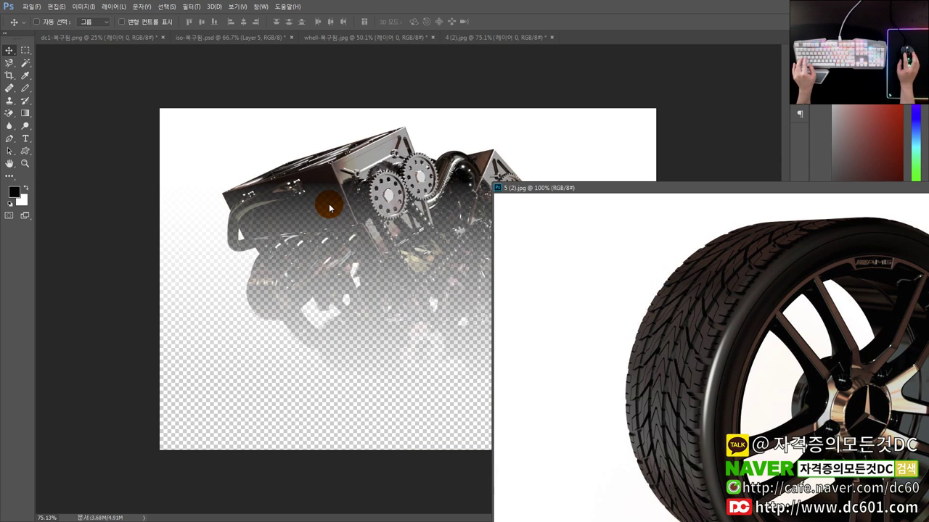
{"action": "left_click_drag", "start_coordinate": [621, 270], "coordinate": [337, 218]}
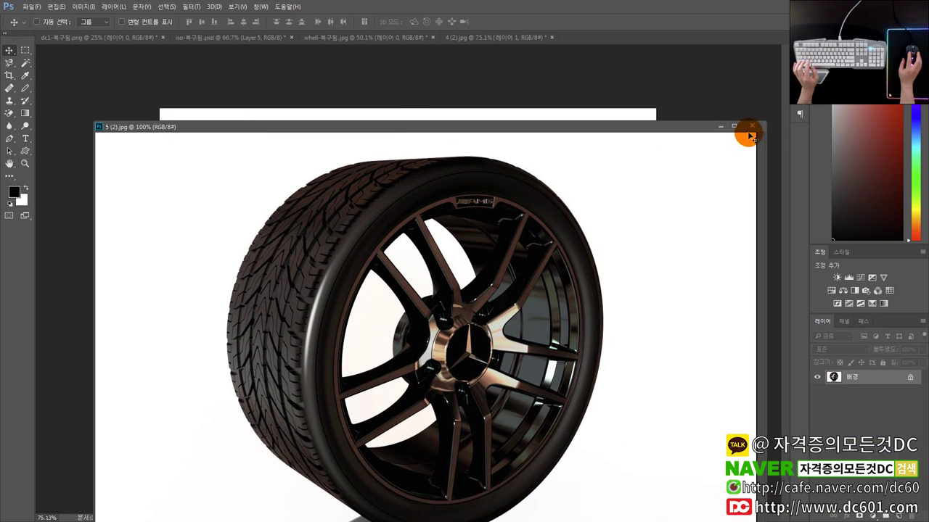
{"action": "left_click_drag", "start_coordinate": [694, 129], "coordinate": [615, 37]}
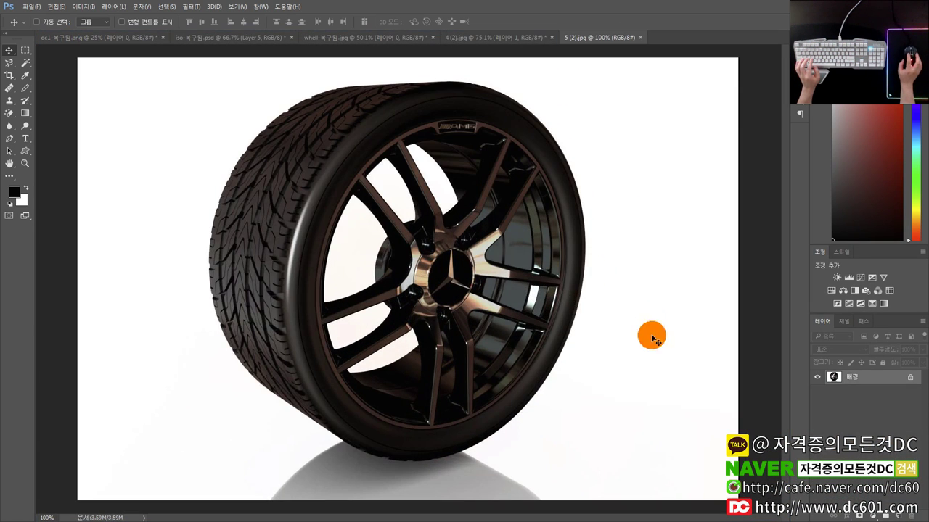
{"action": "left_click", "coordinate": [504, 38]}
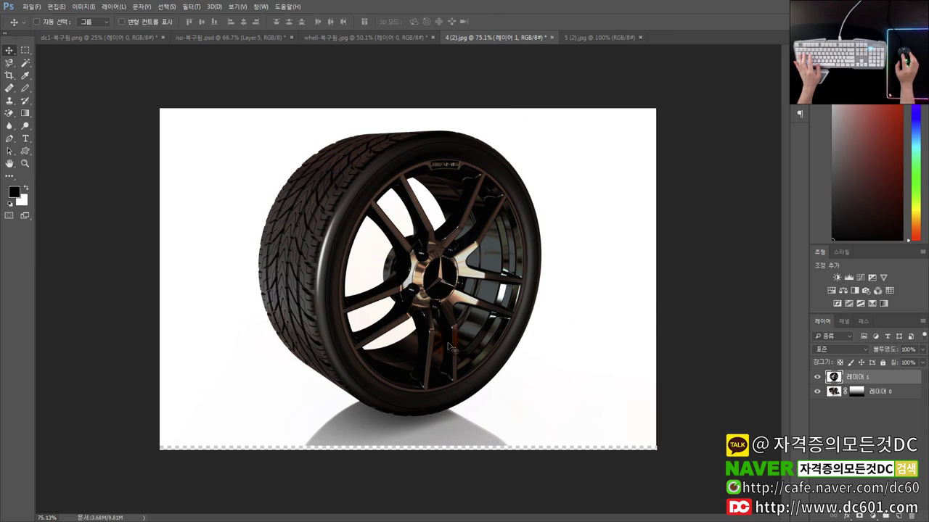
Move the tire layer beneath 레이어 0, nudge it down, and show the engine mask alone.
{"action": "left_click_drag", "start_coordinate": [856, 376], "coordinate": [841, 398]}
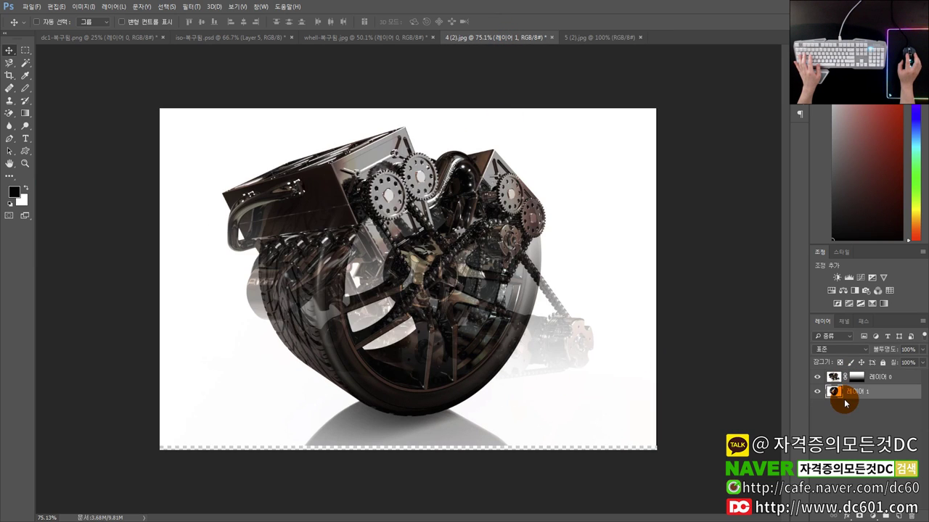
{"action": "left_click_drag", "start_coordinate": [444, 376], "coordinate": [447, 380]}
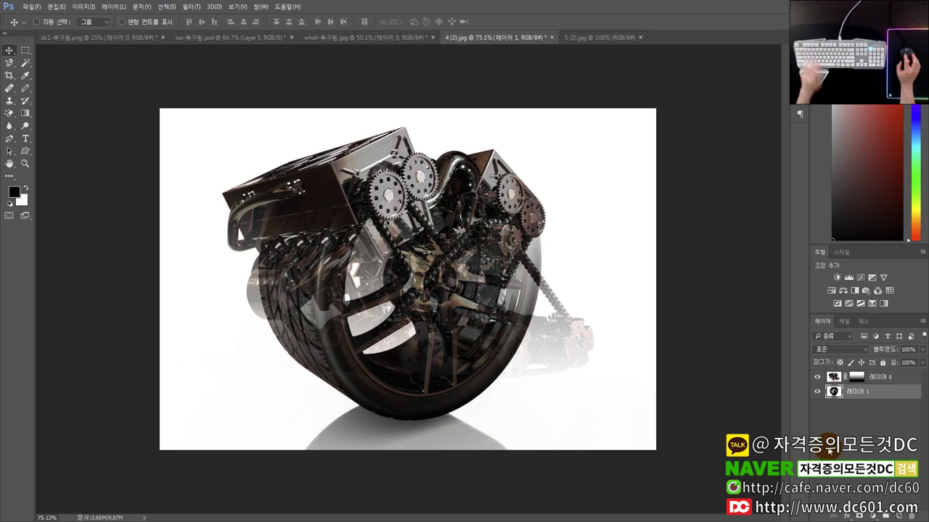
{"action": "left_click", "coordinate": [857, 378]}
{"action": "left_click", "coordinate": [857, 378], "text": "alt"}
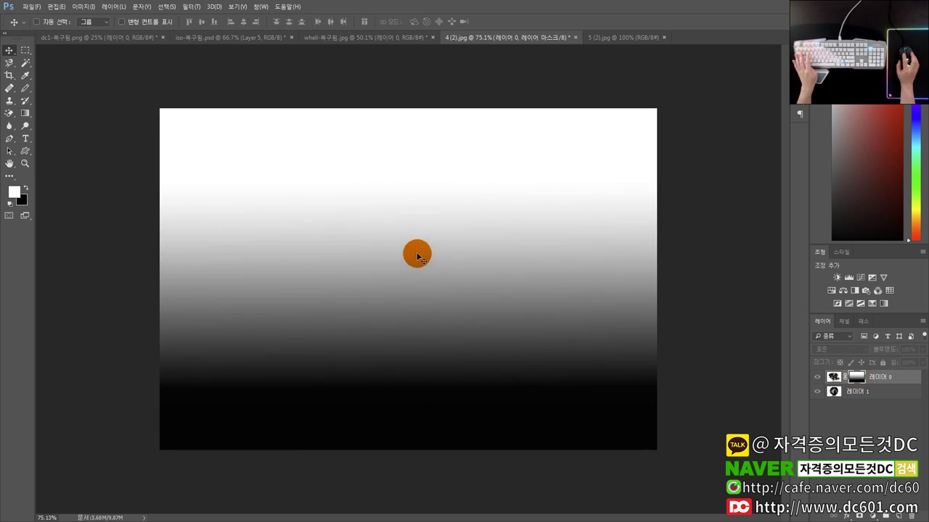
Redraw the mask as a horizontal black-to-white gradient, blending the tire in on the left.
{"action": "left_click", "coordinate": [25, 113]}
{"action": "left_click_drag", "start_coordinate": [165, 269], "coordinate": [411, 268]}
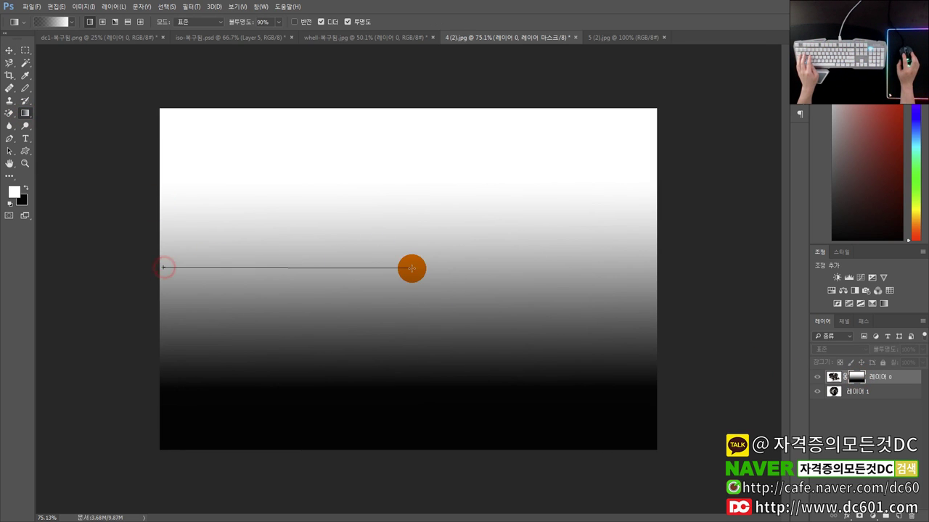
{"action": "left_click_drag", "start_coordinate": [165, 281], "coordinate": [388, 283]}
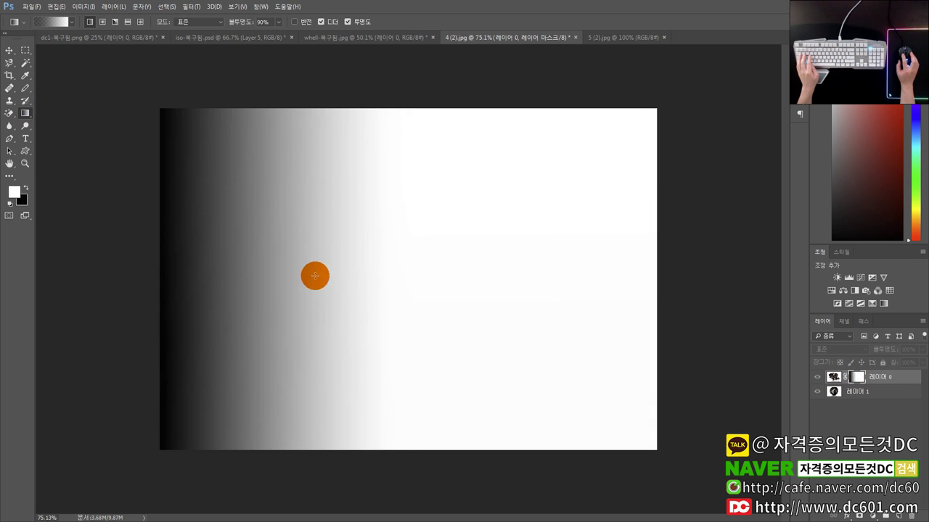
{"action": "left_click_drag", "start_coordinate": [315, 276], "coordinate": [414, 270]}
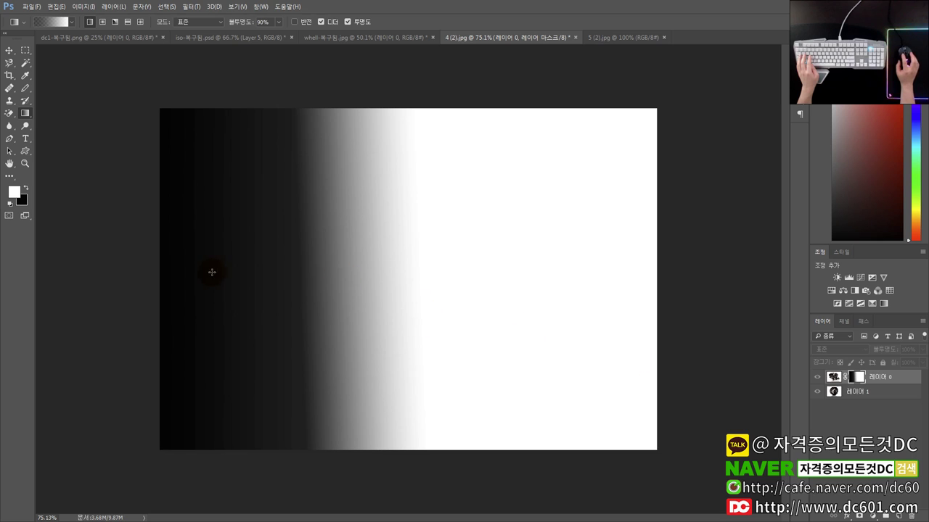
{"action": "left_click", "coordinate": [834, 378]}
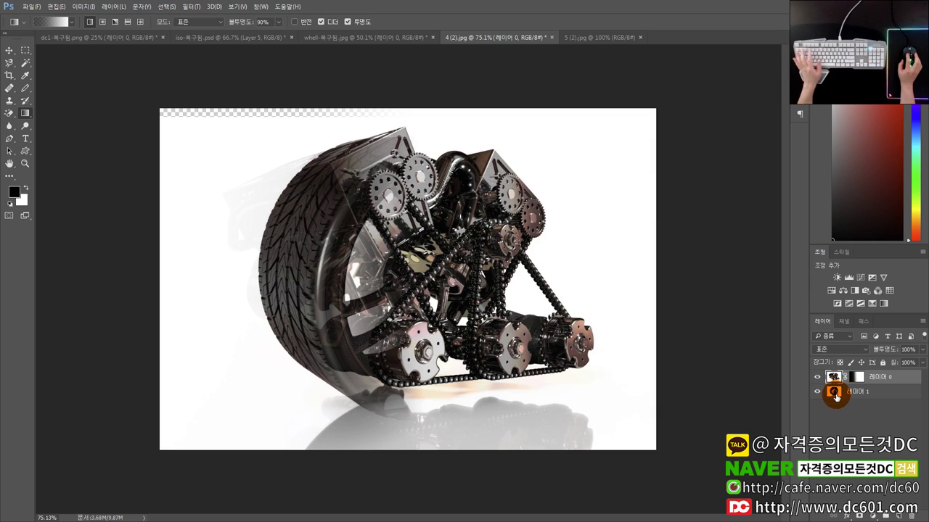
Enlarge the tire layer slightly with Free Transform and shift it left.
{"action": "left_click", "coordinate": [835, 393]}
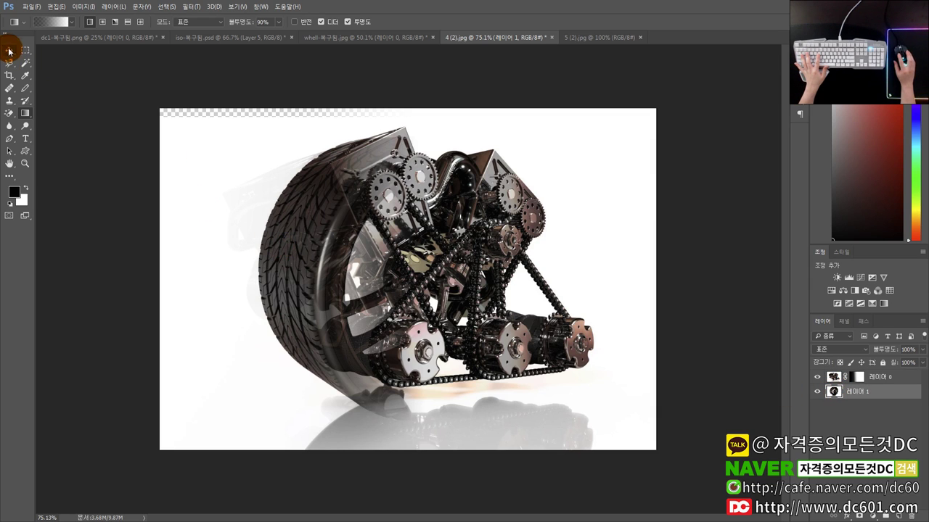
{"action": "key", "text": "ctrl+t"}
{"action": "left_click_drag", "start_coordinate": [160, 110], "coordinate": [149, 102]}
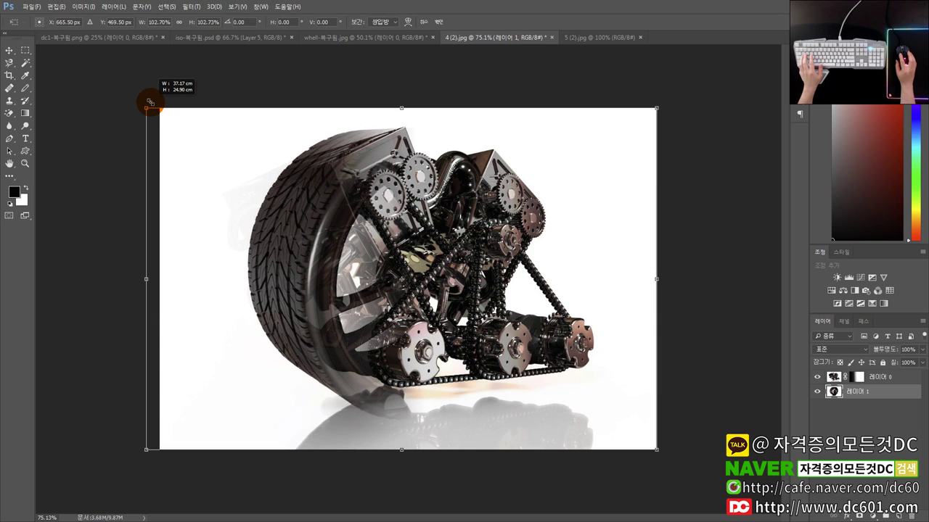
{"action": "key", "text": "Return"}
{"action": "left_click_drag", "start_coordinate": [326, 251], "coordinate": [248, 251]}
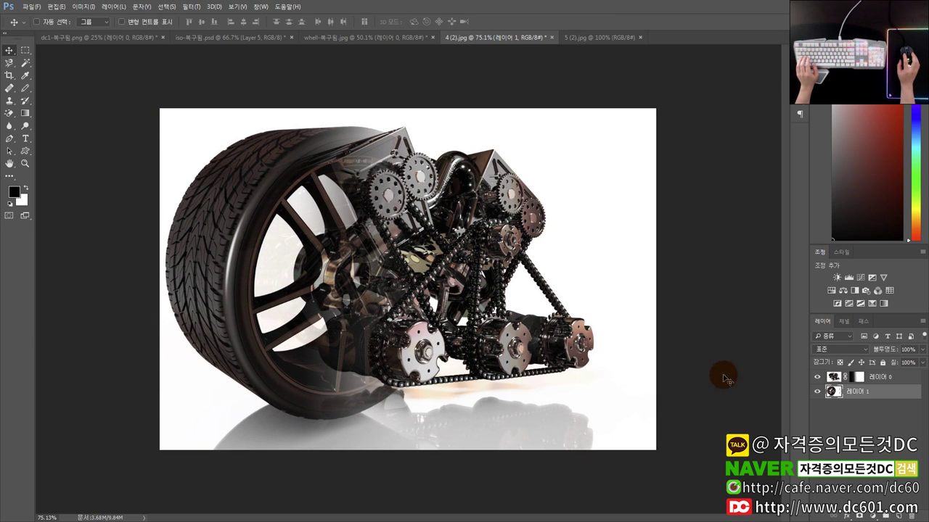
Shift the engine left over the wheel and move the wheel about 7.25 cm right beneath it.
{"action": "left_click", "coordinate": [838, 378]}
{"action": "left_click_drag", "start_coordinate": [511, 275], "coordinate": [622, 278]}
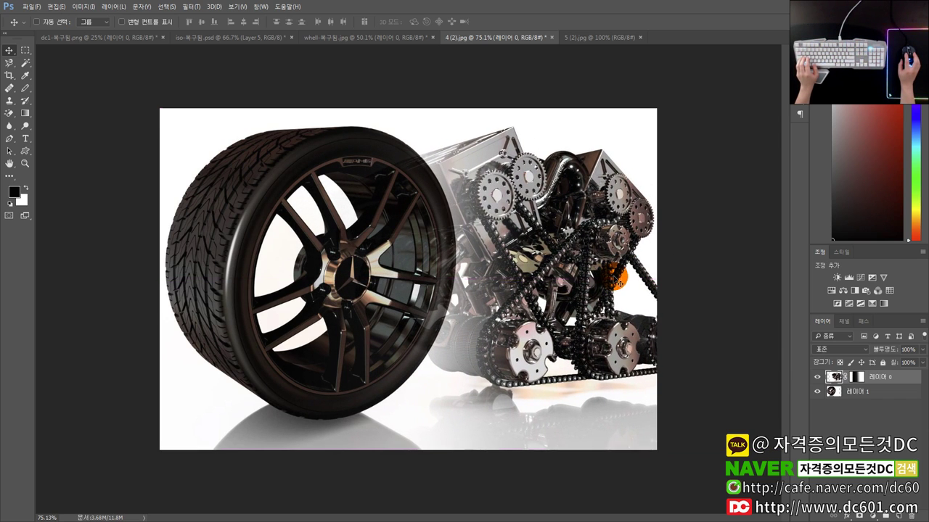
{"action": "left_click_drag", "start_coordinate": [475, 334], "coordinate": [576, 404]}
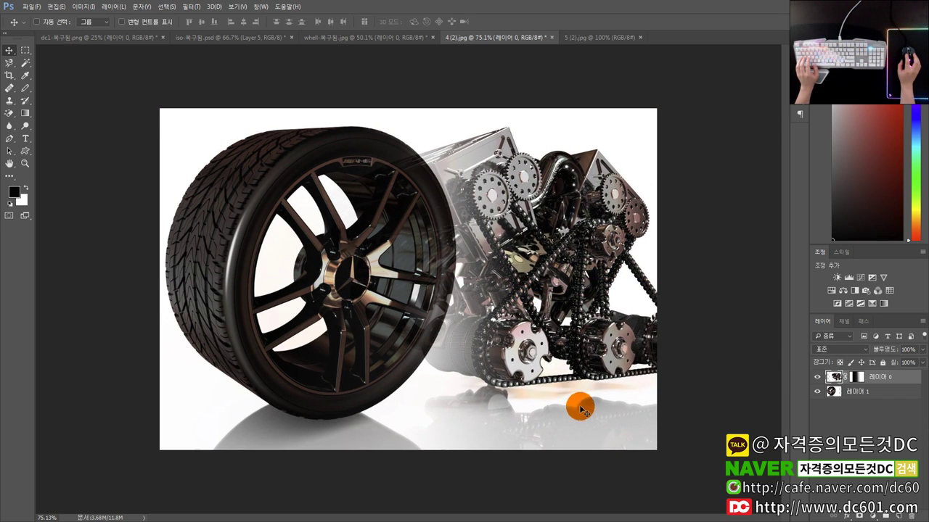
{"action": "left_click_drag", "start_coordinate": [682, 459], "coordinate": [687, 464]}
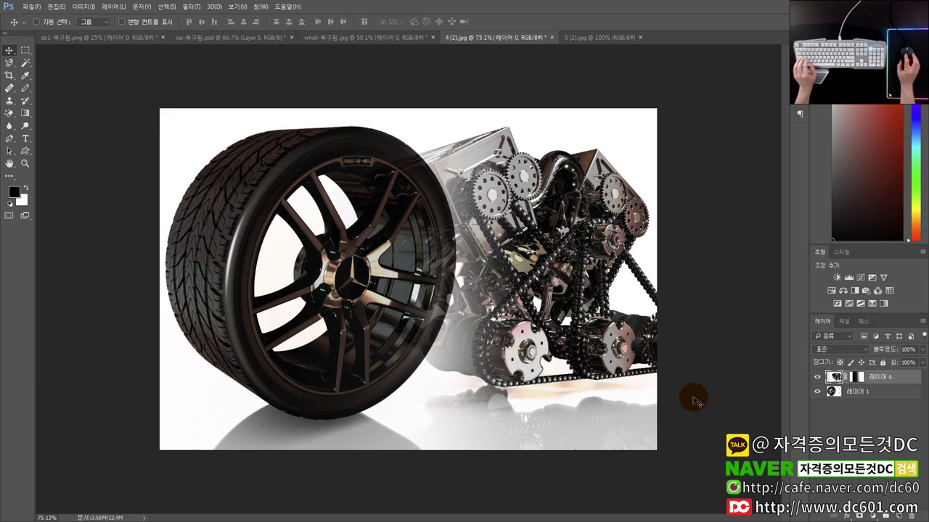
{"action": "left_click_drag", "start_coordinate": [541, 379], "coordinate": [446, 379]}
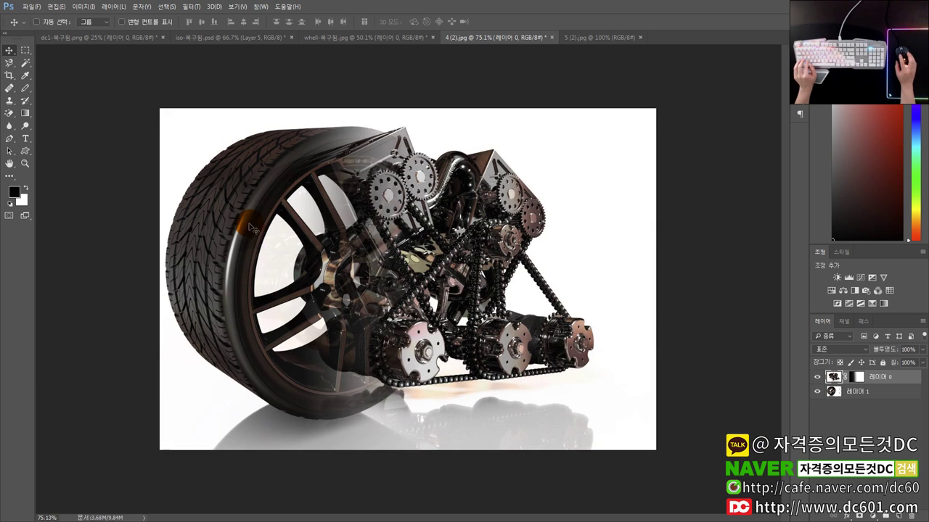
{"action": "left_click_drag", "start_coordinate": [250, 228], "coordinate": [236, 223]}
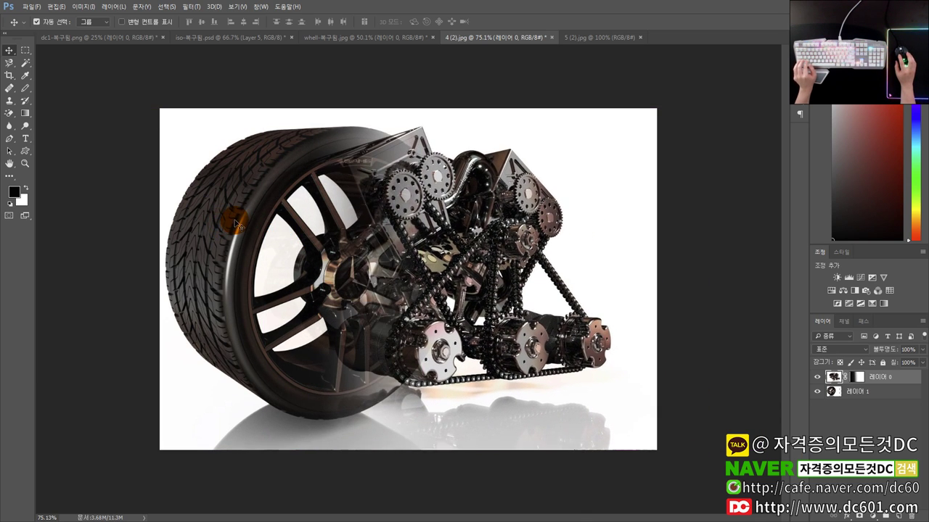
{"action": "left_click", "coordinate": [856, 392]}
{"action": "left_click_drag", "start_coordinate": [262, 225], "coordinate": [347, 234]}
{"action": "left_click", "coordinate": [858, 377]}
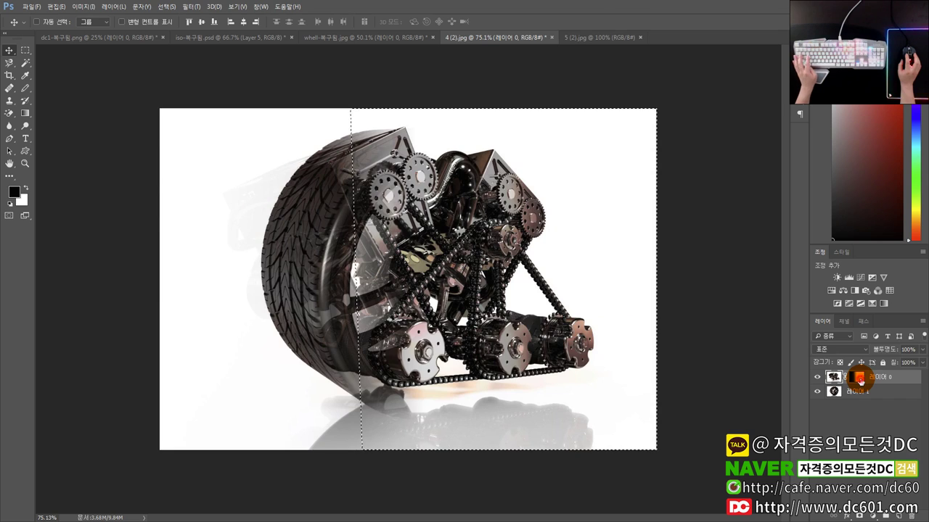
Show 레이어 0's mask alone and choose the black-white gradient preset.
{"action": "left_click", "coordinate": [859, 378], "text": "alt"}
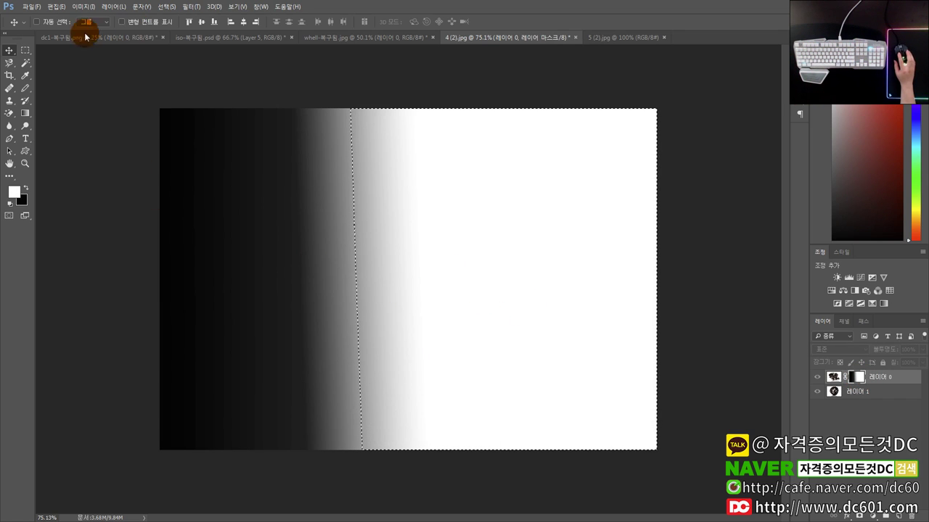
{"action": "left_click", "coordinate": [25, 113]}
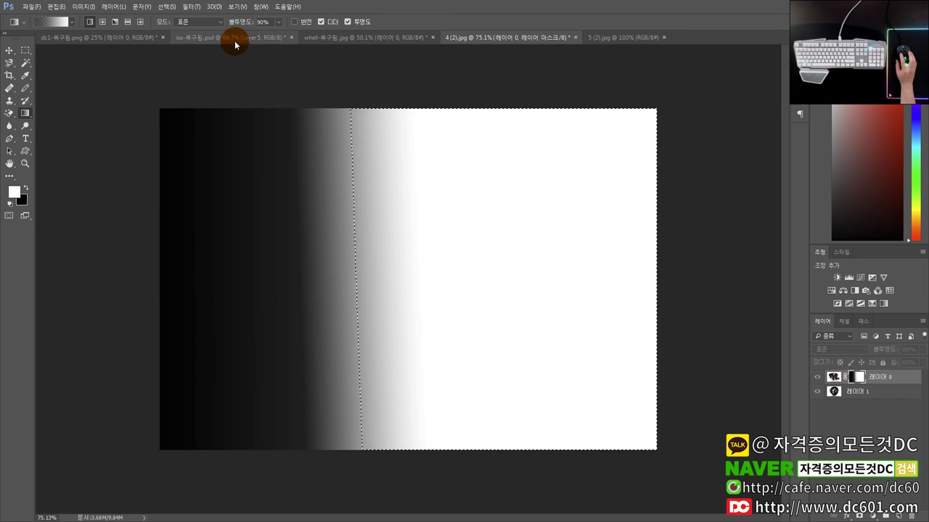
{"action": "left_click", "coordinate": [73, 23]}
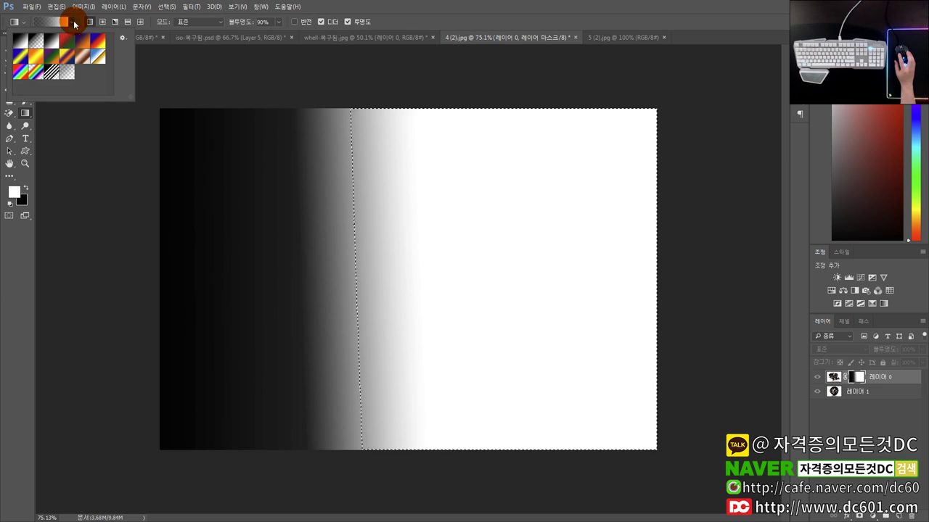
{"action": "left_click", "coordinate": [179, 92]}
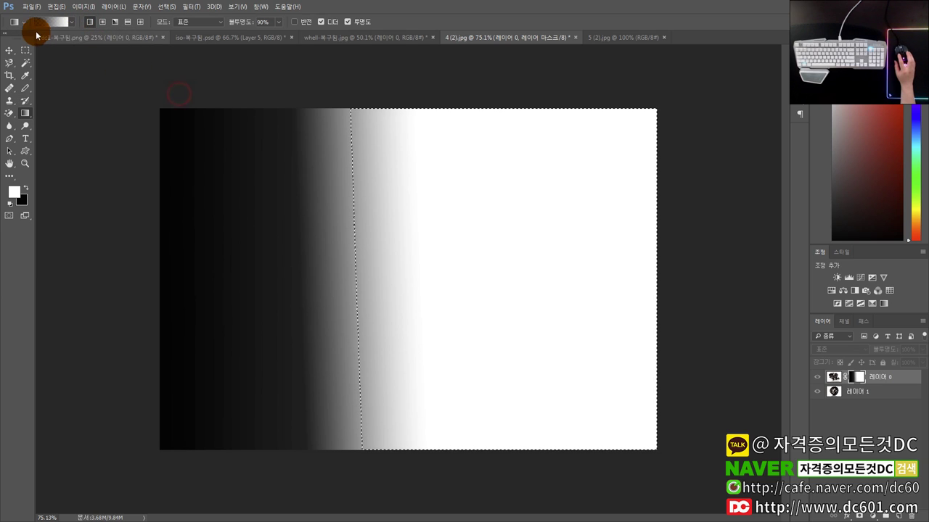
{"action": "left_click", "coordinate": [26, 24]}
{"action": "left_click", "coordinate": [42, 43]}
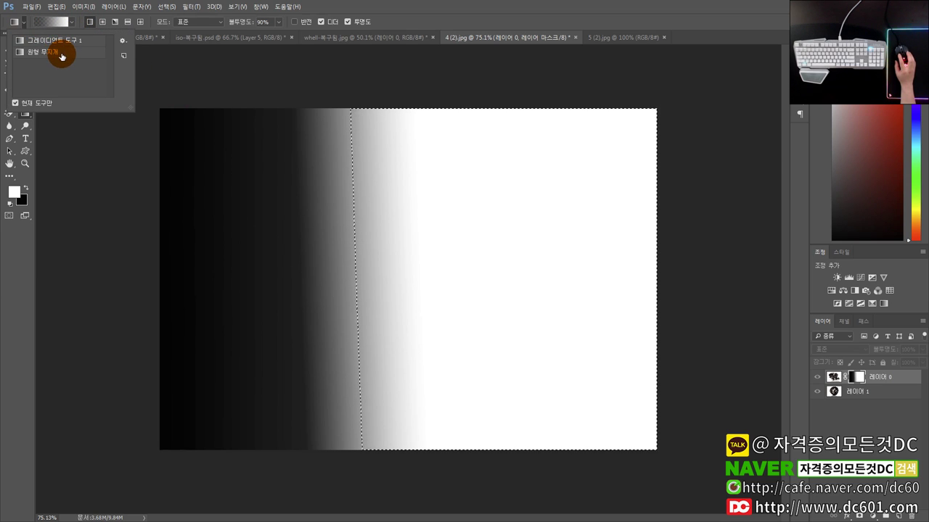
{"action": "left_click", "coordinate": [76, 56]}
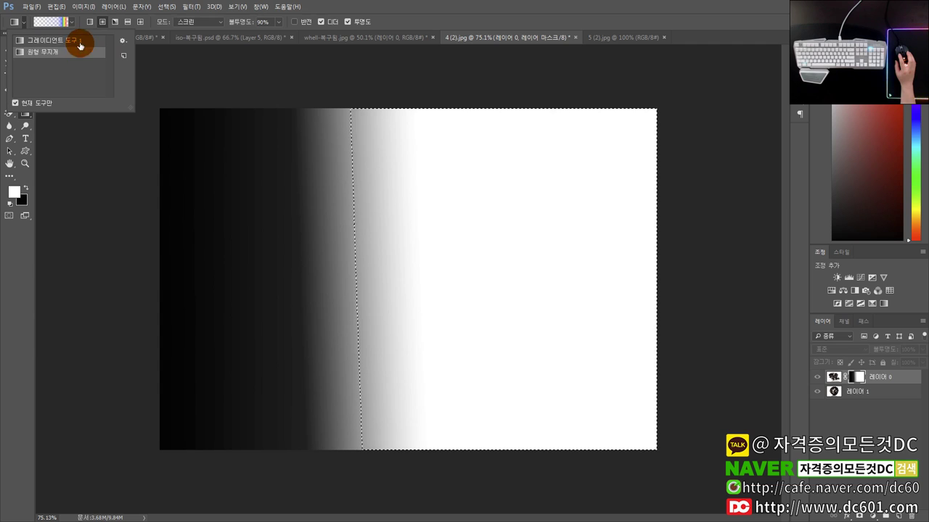
{"action": "left_click", "coordinate": [81, 42]}
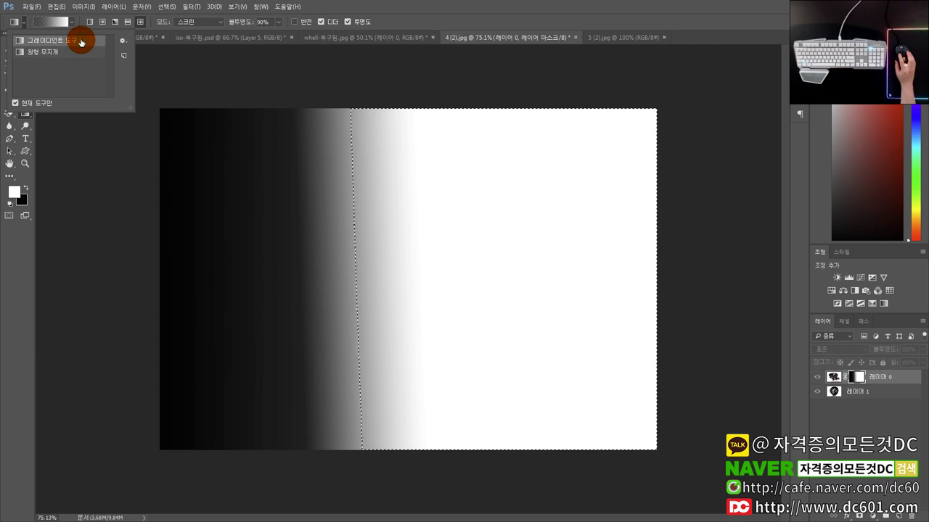
{"action": "left_click", "coordinate": [122, 40]}
{"action": "left_click", "coordinate": [312, 91]}
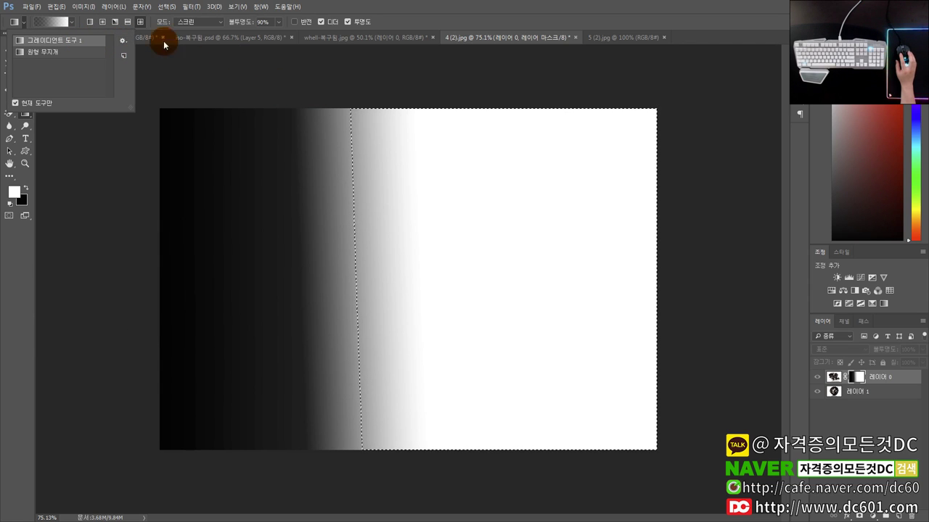
Paint Radial Screen-mode gradients that lighten the mask nearly all white, then deselect.
{"action": "left_click", "coordinate": [103, 25]}
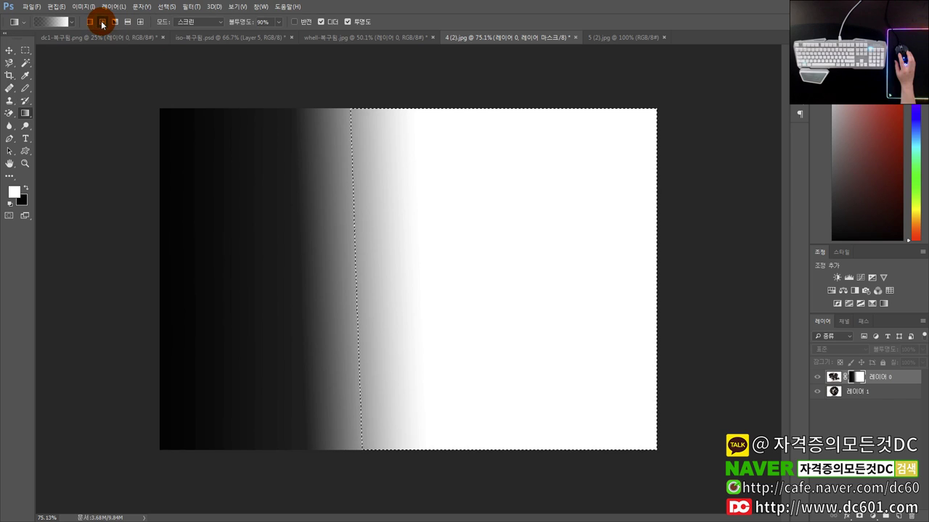
{"action": "left_click_drag", "start_coordinate": [403, 253], "coordinate": [457, 352]}
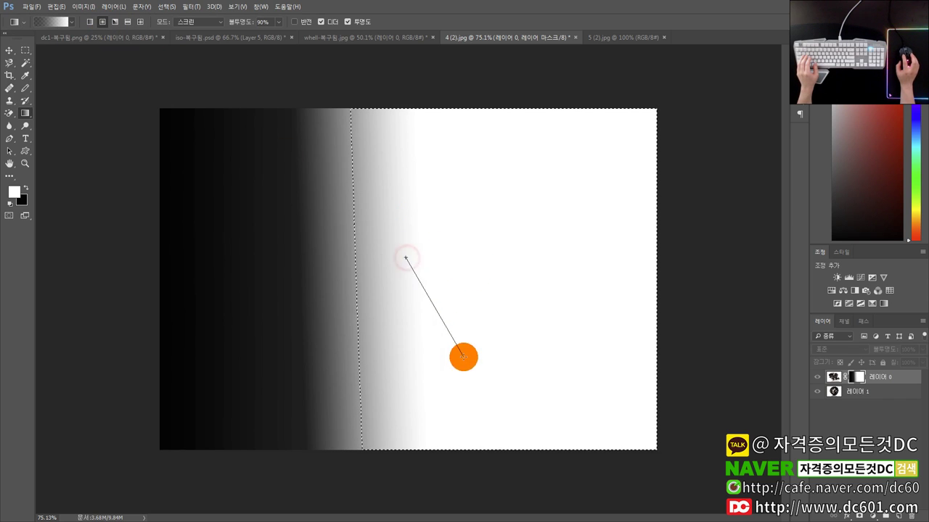
{"action": "mouse_move", "coordinate": [408, 292]}
{"action": "left_mouse_down"}
{"action": "mouse_move", "coordinate": [392, 245]}
{"action": "mouse_move", "coordinate": [407, 326]}
{"action": "left_mouse_up"}
{"action": "key", "text": "ctrl+d"}
In Normal mode, paint a large black-centred radial gradient on the mask and hide 레이어 1.
{"action": "left_click", "coordinate": [198, 21]}
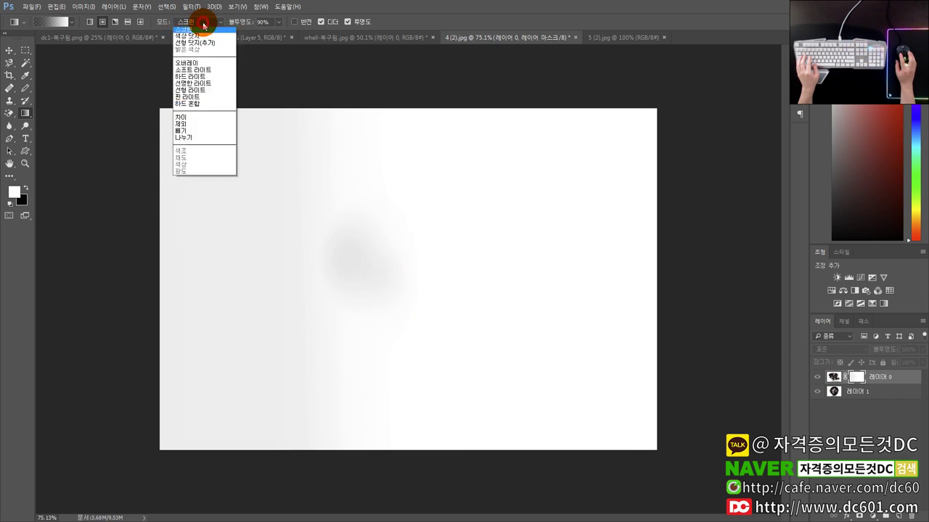
{"action": "left_click", "coordinate": [191, 34]}
{"action": "left_click_drag", "start_coordinate": [433, 273], "coordinate": [442, 334]}
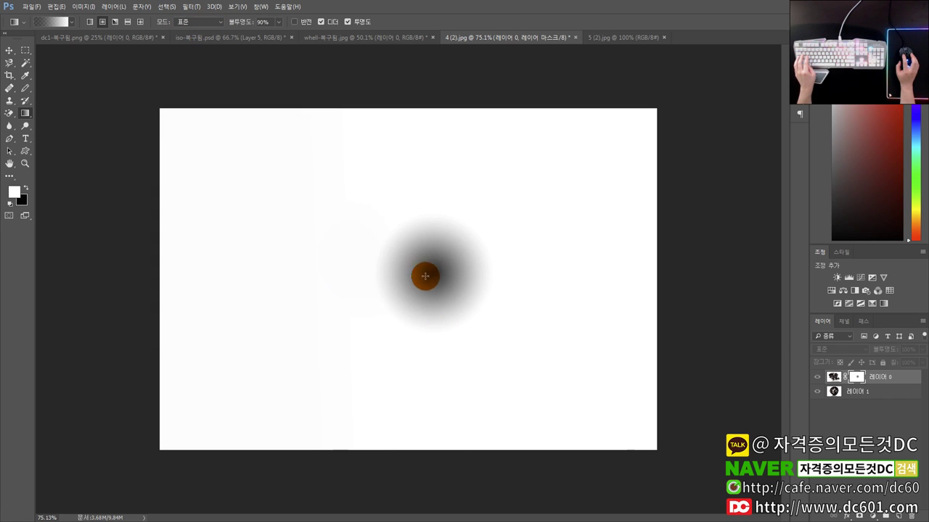
{"action": "left_click_drag", "start_coordinate": [420, 273], "coordinate": [423, 400]}
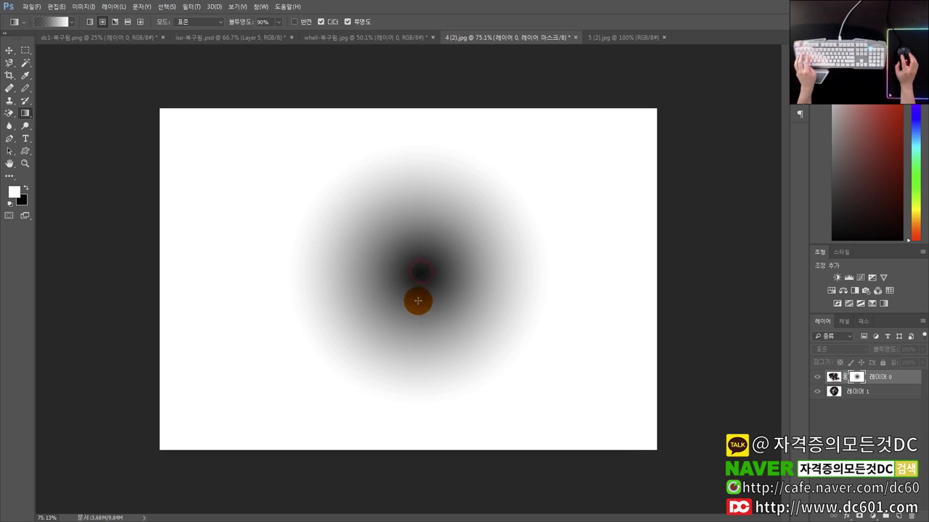
{"action": "mouse_move", "coordinate": [418, 301]}
{"action": "left_mouse_down"}
{"action": "mouse_move", "coordinate": [420, 262]}
{"action": "mouse_move", "coordinate": [429, 479]}
{"action": "left_mouse_up"}
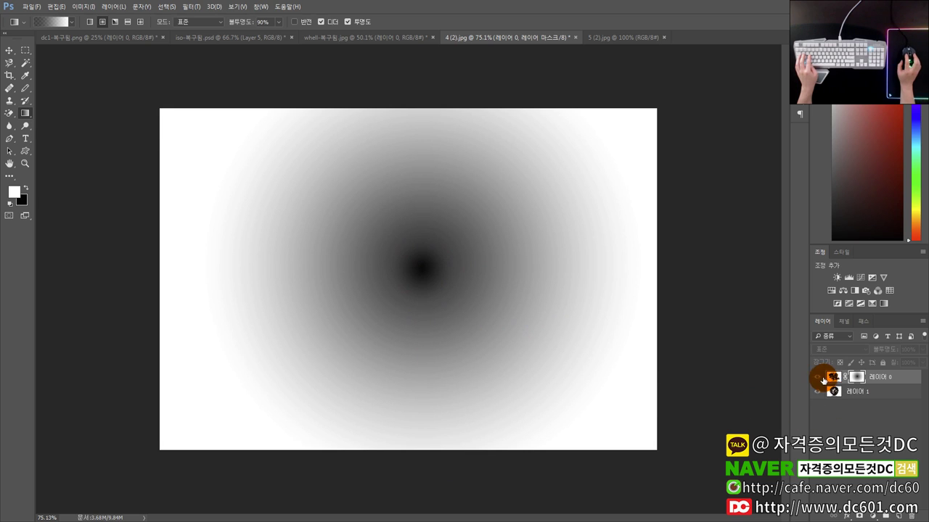
{"action": "left_click", "coordinate": [835, 377]}
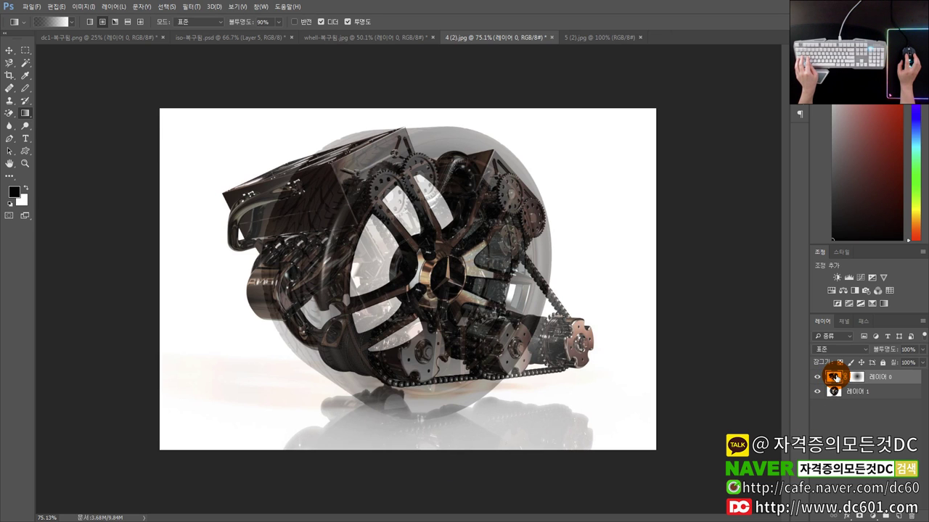
{"action": "left_click", "coordinate": [818, 391]}
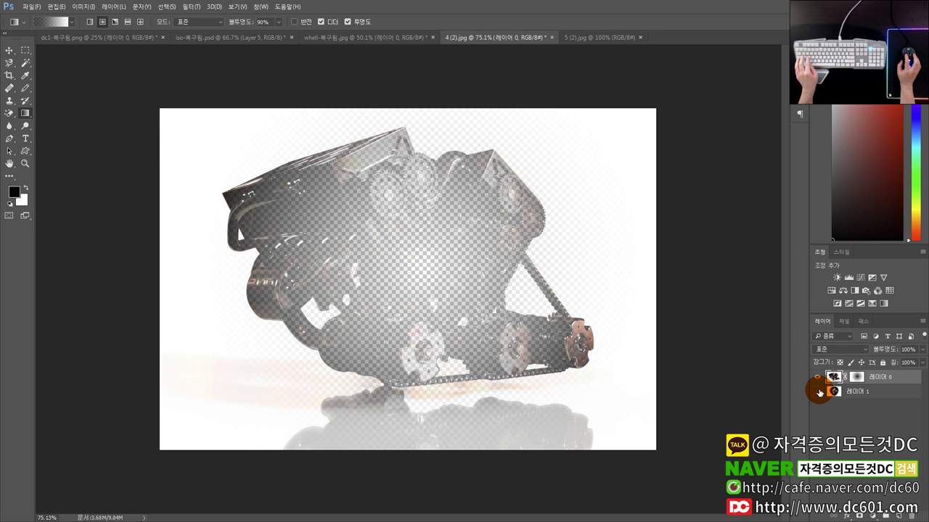
Toggle the wheel layer to compare, then try scaling the engine layer and undo it.
{"action": "left_click", "coordinate": [818, 392]}
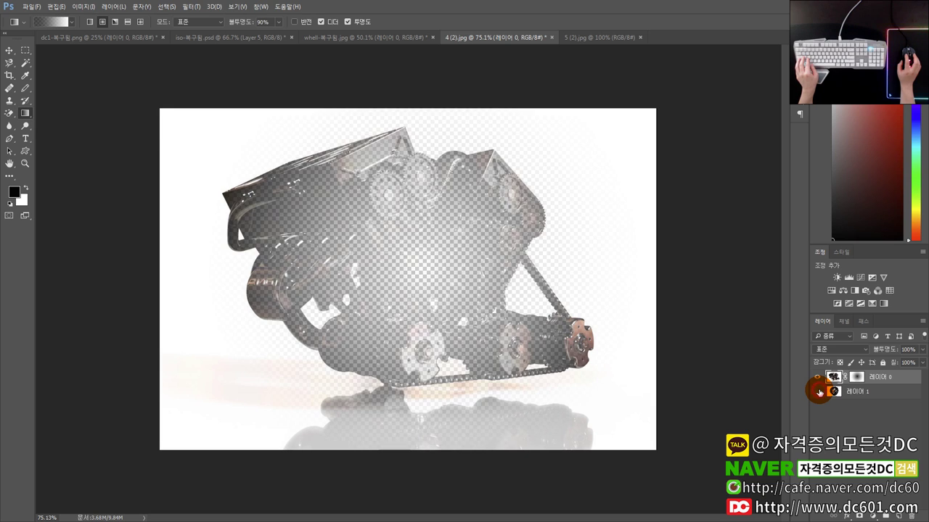
{"action": "left_click", "coordinate": [819, 392]}
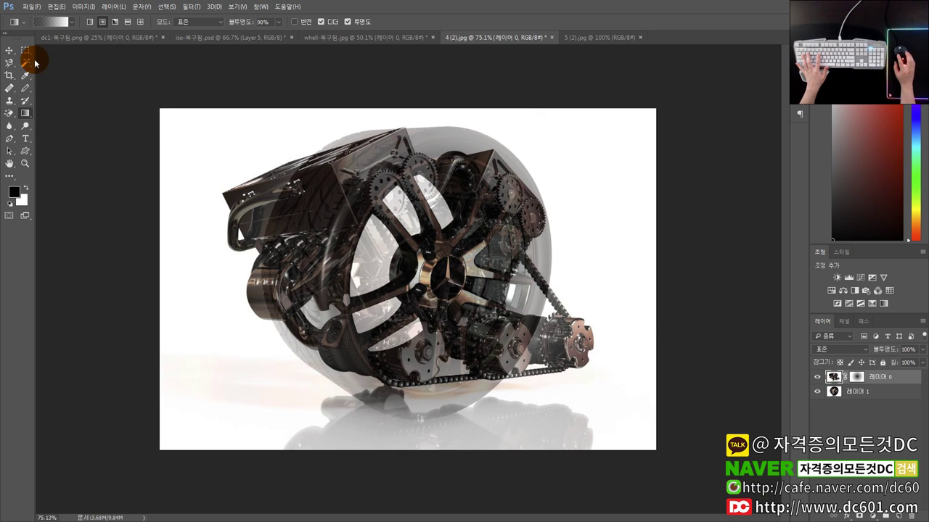
{"action": "left_click", "coordinate": [10, 50]}
{"action": "key", "text": "ctrl+t"}
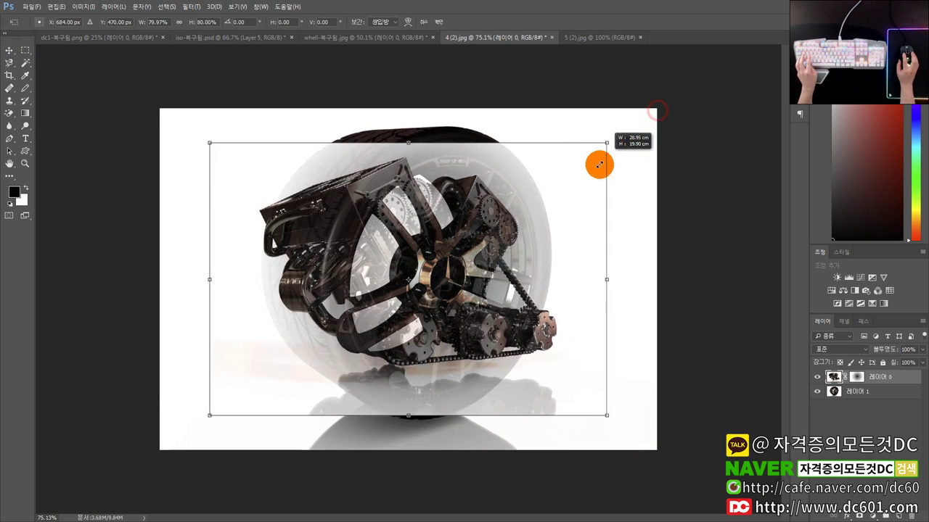
{"action": "left_click_drag", "start_coordinate": [656, 110], "coordinate": [571, 207]}
{"action": "key", "text": "ctrl+z"}
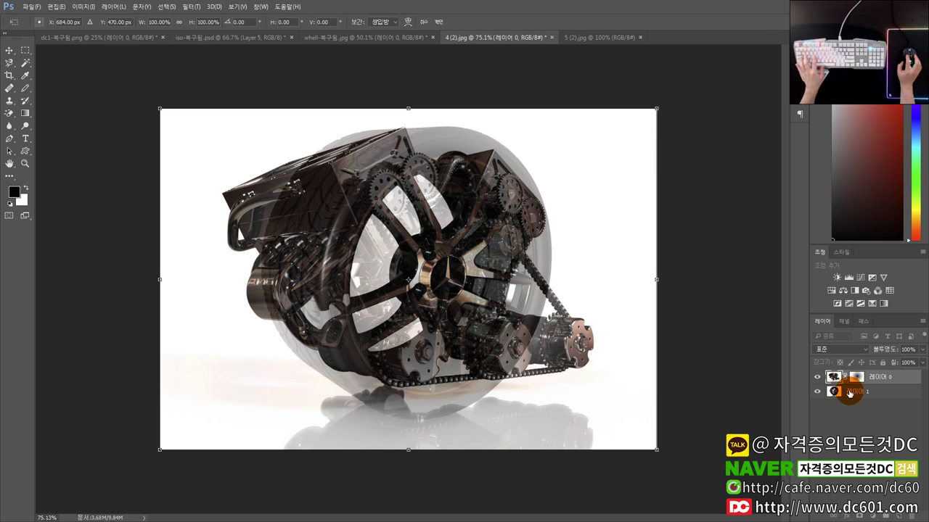
Try shrinking the wheel layer to about 44%, then undo the resize.
{"action": "left_click", "coordinate": [842, 391]}
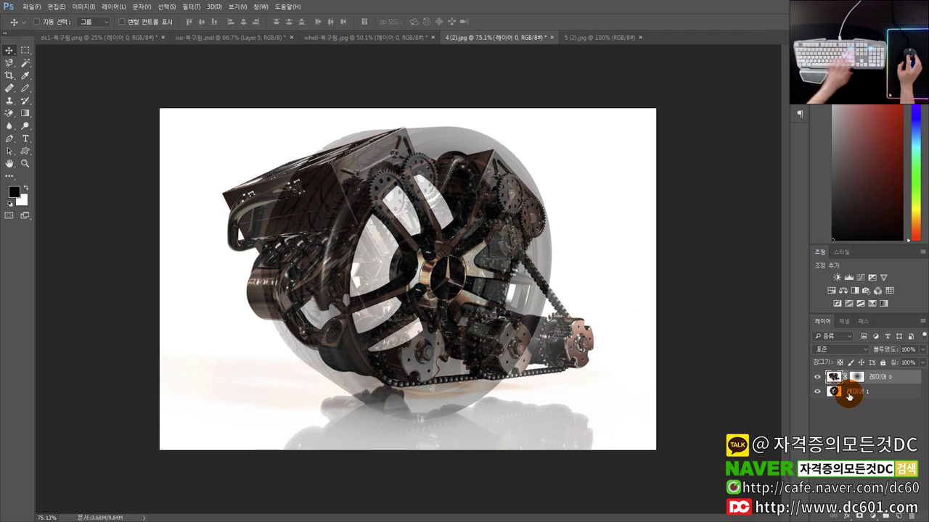
{"action": "key", "text": "ctrl+t"}
{"action": "left_click_drag", "start_coordinate": [671, 109], "coordinate": [544, 248]}
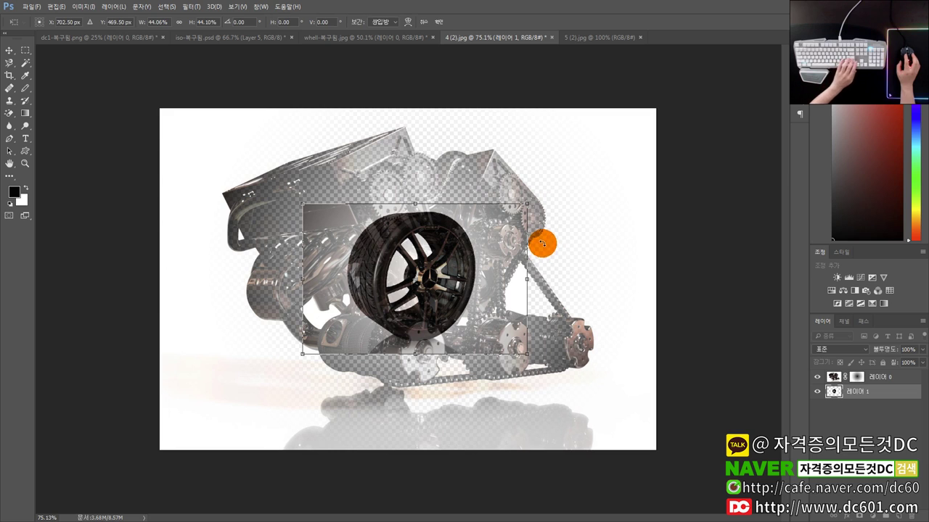
{"action": "key", "text": "Return"}
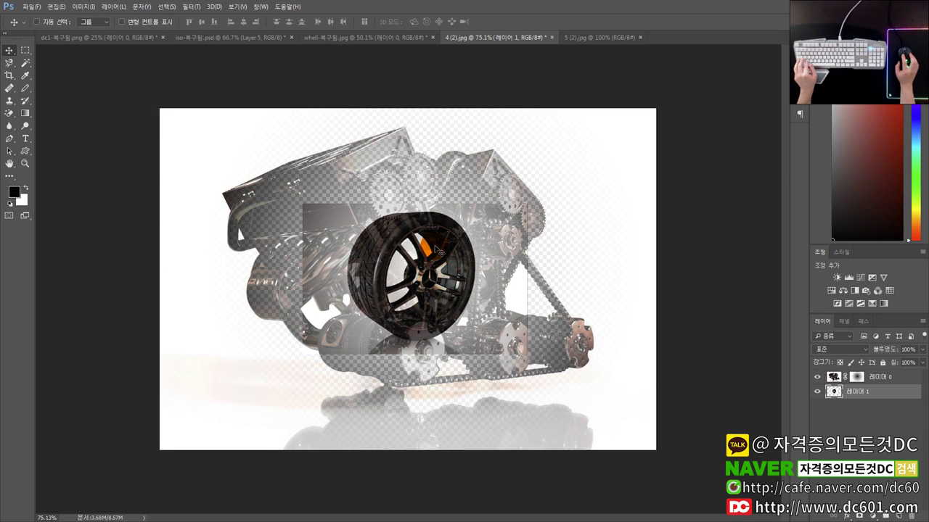
{"action": "key", "text": "ctrl+z"}
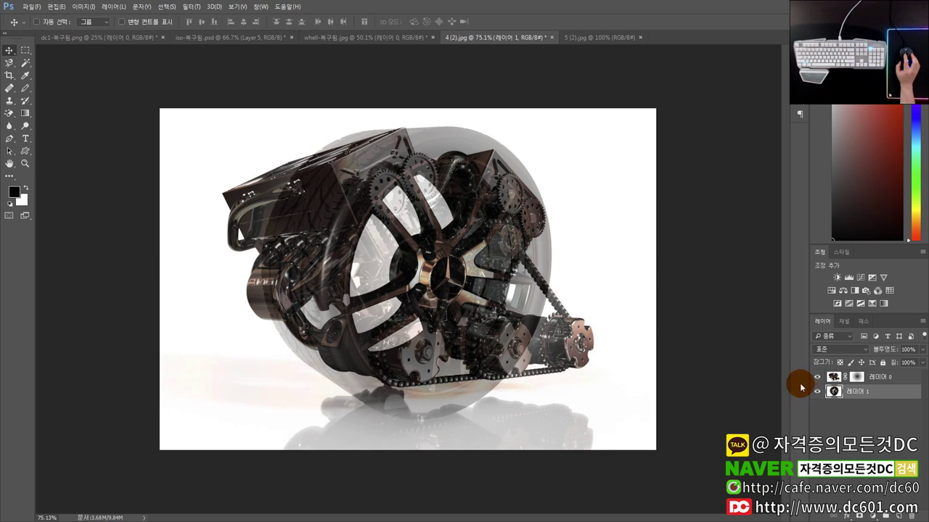
Target 레이어 0's image instead of its mask, then switch to iso-복구됨.psd.
{"action": "left_click", "coordinate": [837, 381]}
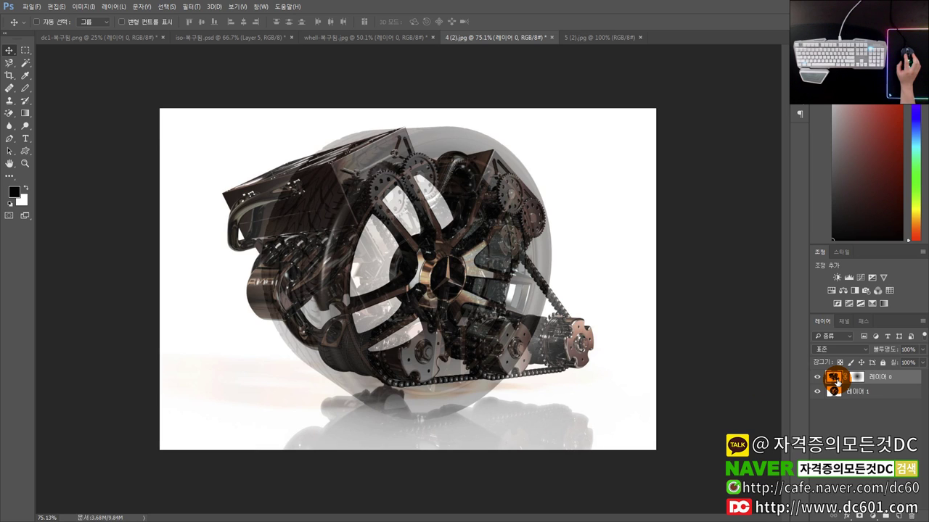
{"action": "left_click", "coordinate": [836, 379]}
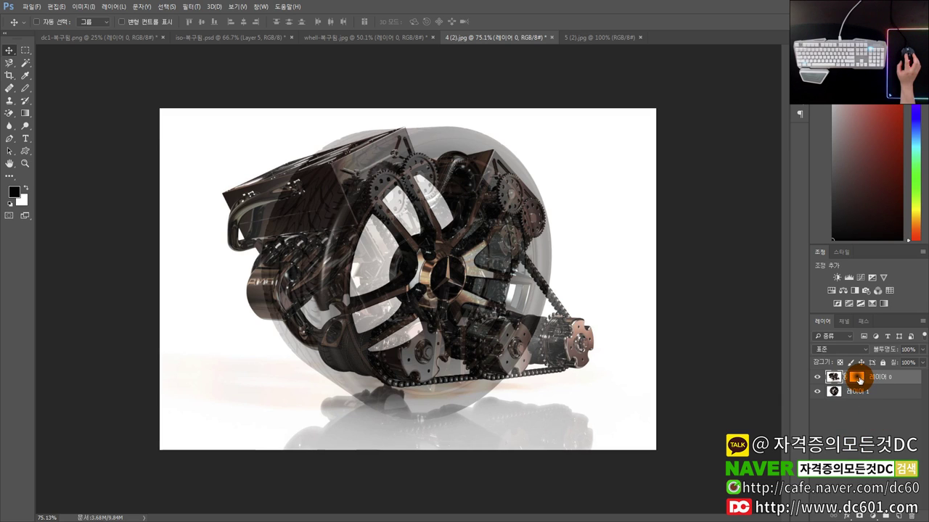
{"action": "left_click", "coordinate": [829, 378]}
{"action": "left_click", "coordinate": [557, 312]}
{"action": "left_click_drag", "start_coordinate": [549, 312], "coordinate": [515, 308]}
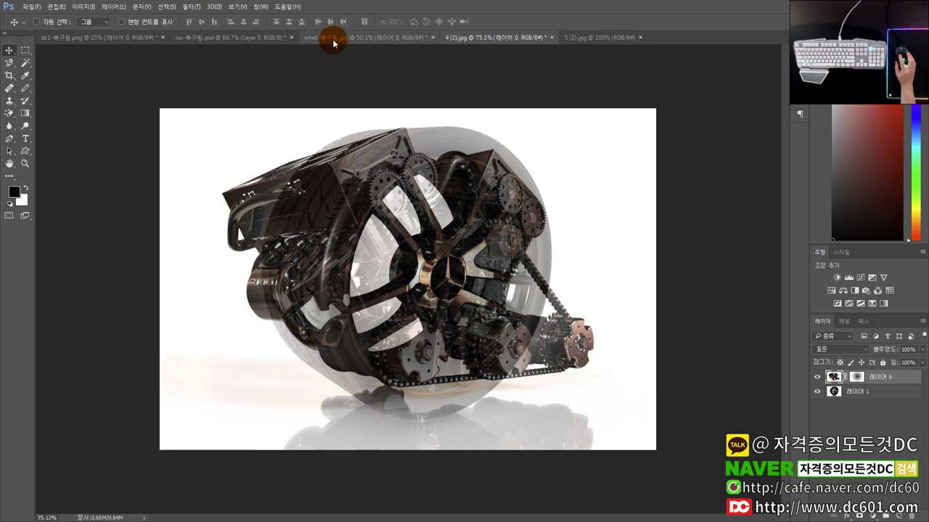
{"action": "left_click", "coordinate": [246, 37]}
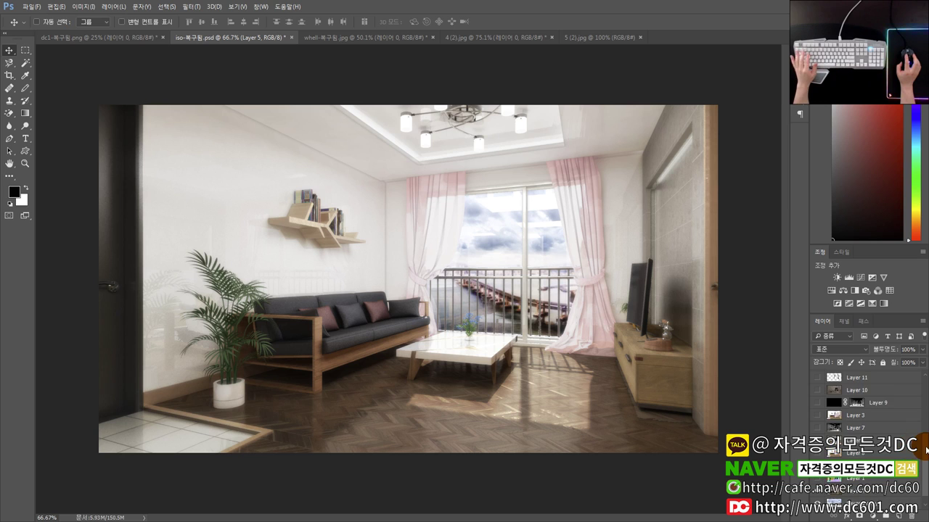
{"action": "left_click_drag", "start_coordinate": [922, 435], "coordinate": [924, 387]}
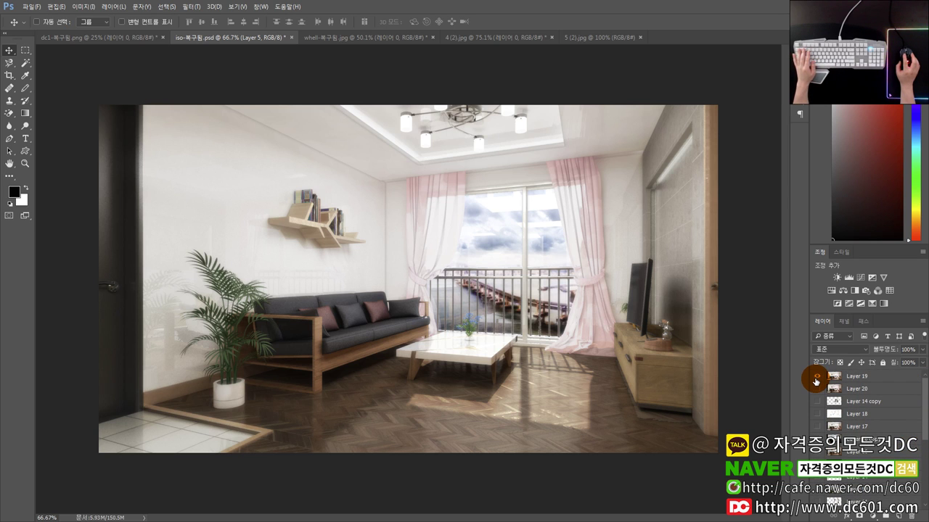
{"action": "left_click", "coordinate": [816, 375]}
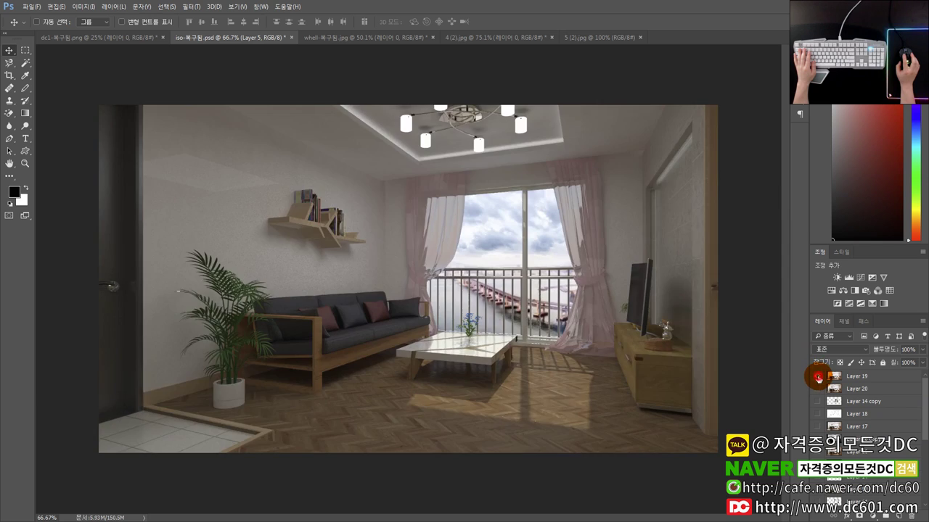
{"action": "left_click", "coordinate": [925, 398]}
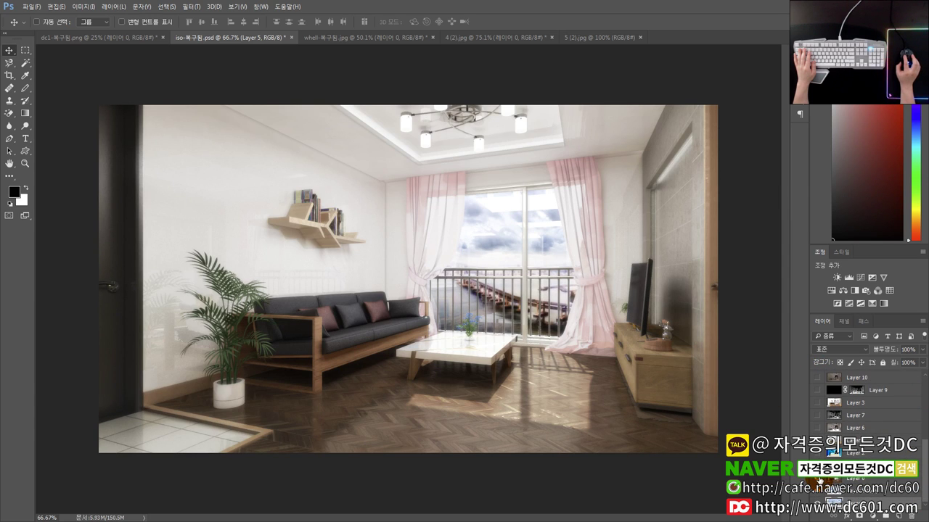
{"action": "left_click_drag", "start_coordinate": [923, 467], "coordinate": [925, 399]}
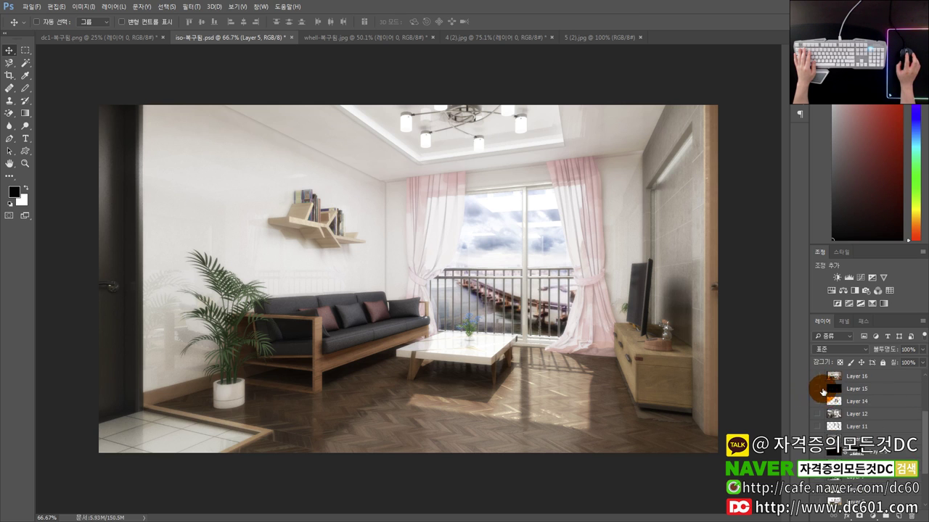
{"action": "left_click_drag", "start_coordinate": [814, 376], "coordinate": [814, 483]}
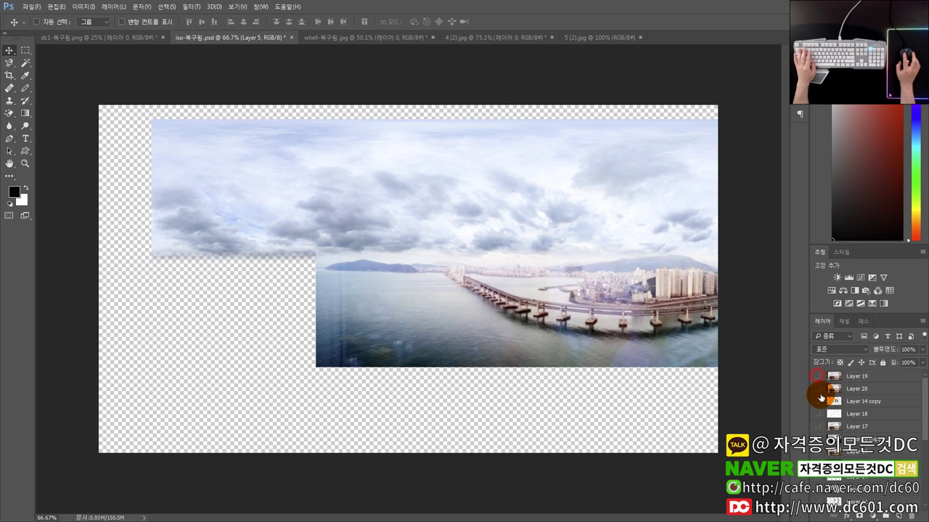
{"action": "left_click", "coordinate": [816, 481]}
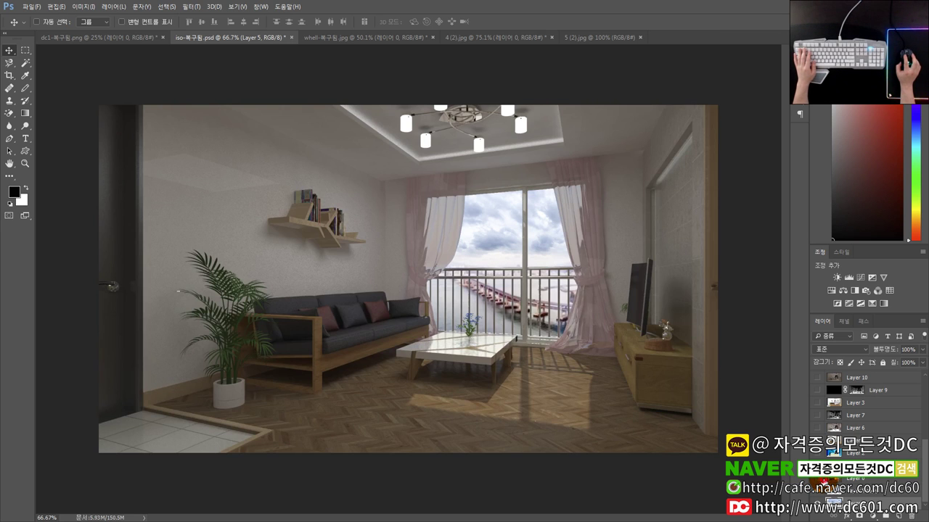
{"action": "left_click", "coordinate": [816, 480]}
{"action": "left_click", "coordinate": [816, 480]}
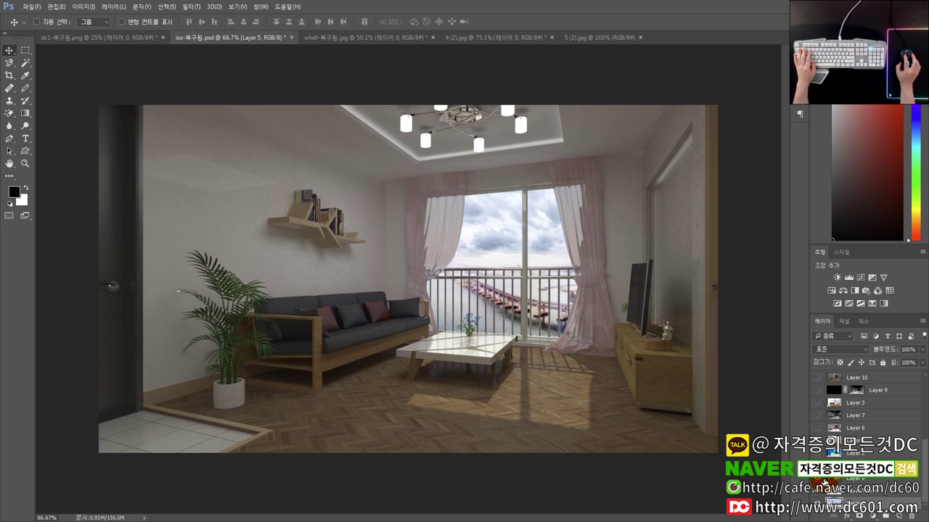
{"action": "left_click", "coordinate": [816, 480]}
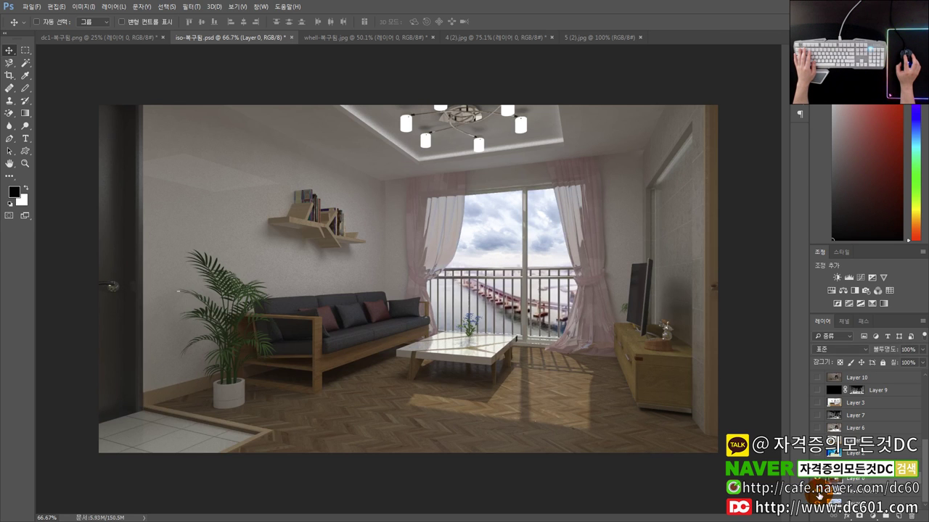
Toggle the room and sky-and-sea layers, then open the 2015-05-03 bridge photo.
{"action": "left_click", "coordinate": [817, 503]}
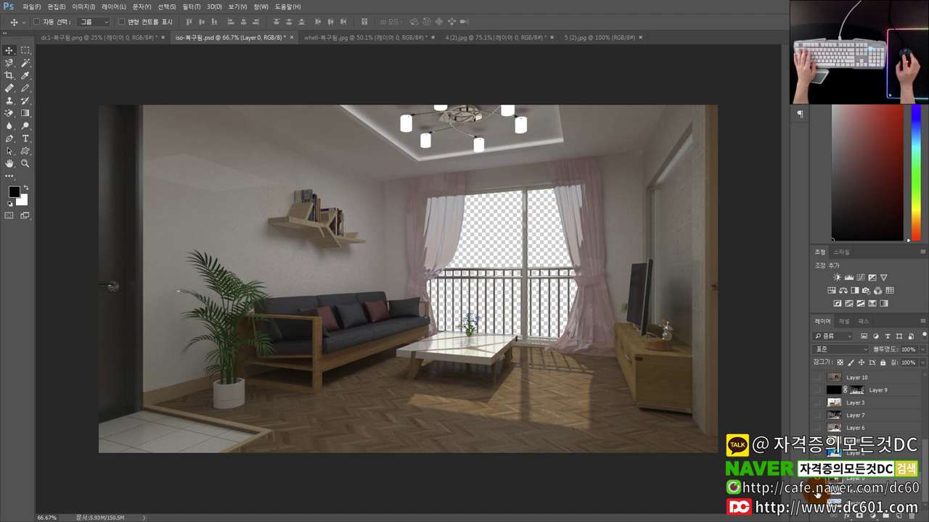
{"action": "left_click", "coordinate": [817, 494]}
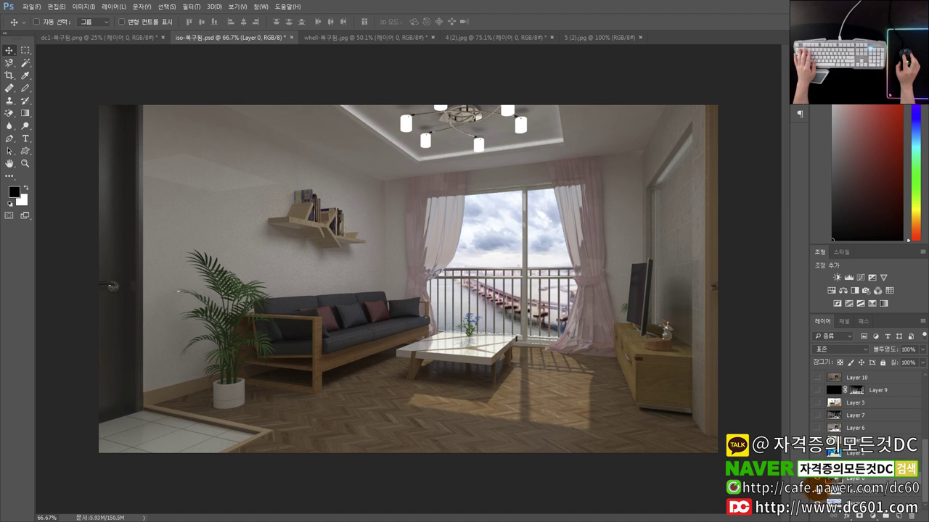
{"action": "left_click", "coordinate": [818, 494], "text": "alt"}
{"action": "left_click", "coordinate": [620, 299]}
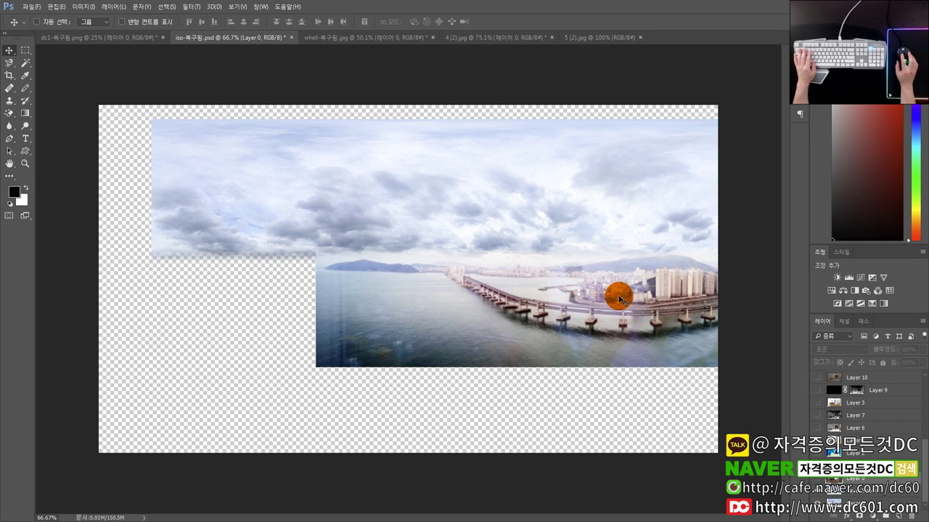
{"action": "left_click", "coordinate": [818, 484], "text": "alt"}
{"action": "left_click_drag", "start_coordinate": [923, 464], "coordinate": [922, 365]}
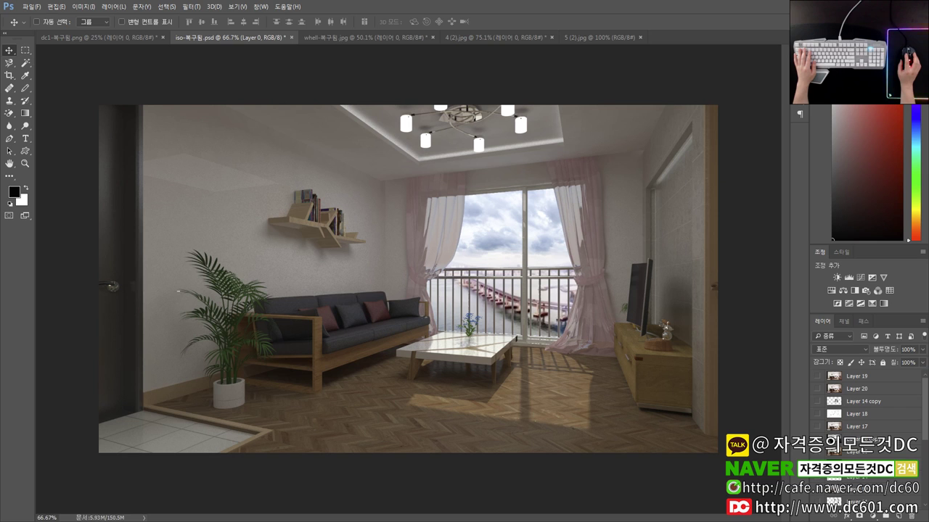
{"action": "left_click_drag", "start_coordinate": [642, 94], "coordinate": [665, 39]}
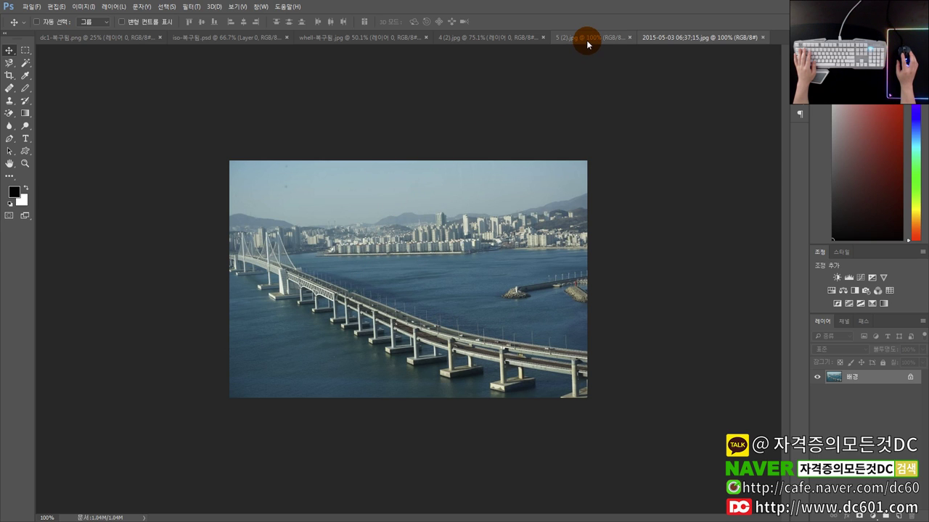
Cycle through the wheel, living-room and bridge documents, ending on the living room.
{"action": "left_click", "coordinate": [363, 37]}
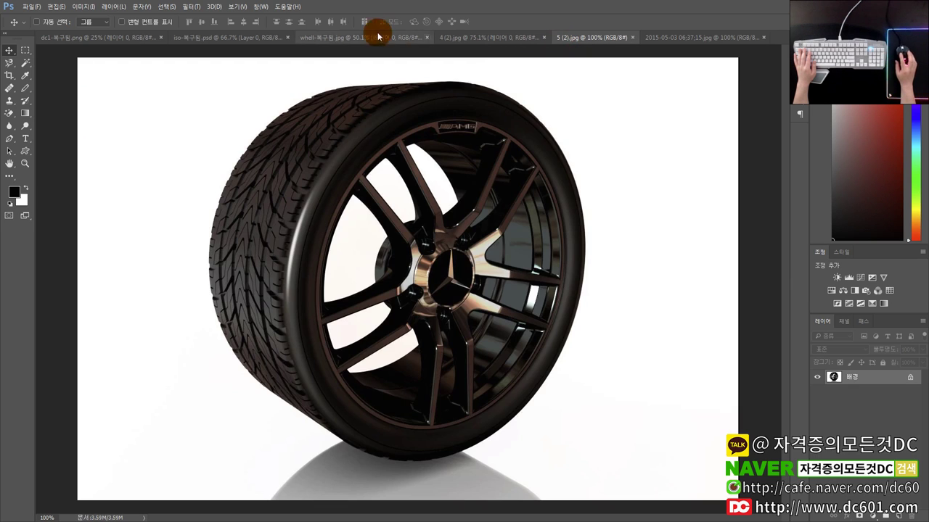
{"action": "left_click", "coordinate": [232, 37]}
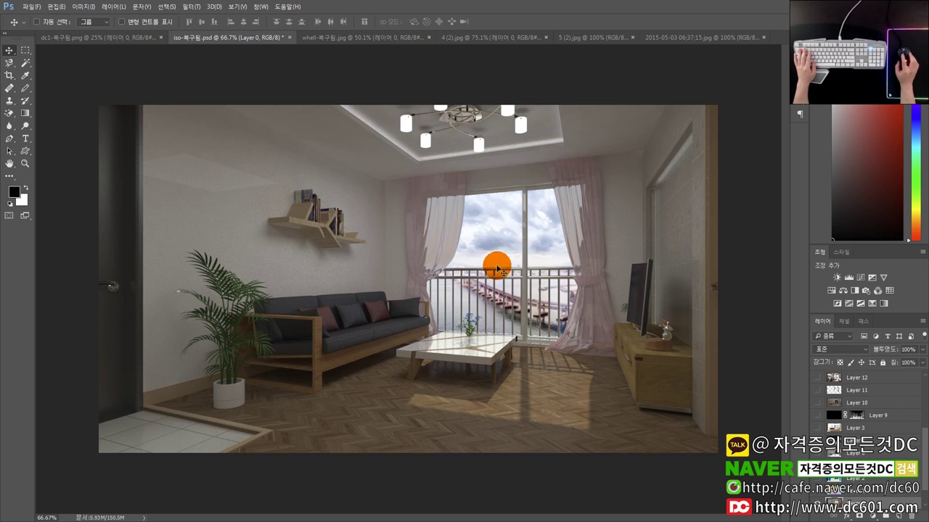
{"action": "left_click", "coordinate": [690, 37]}
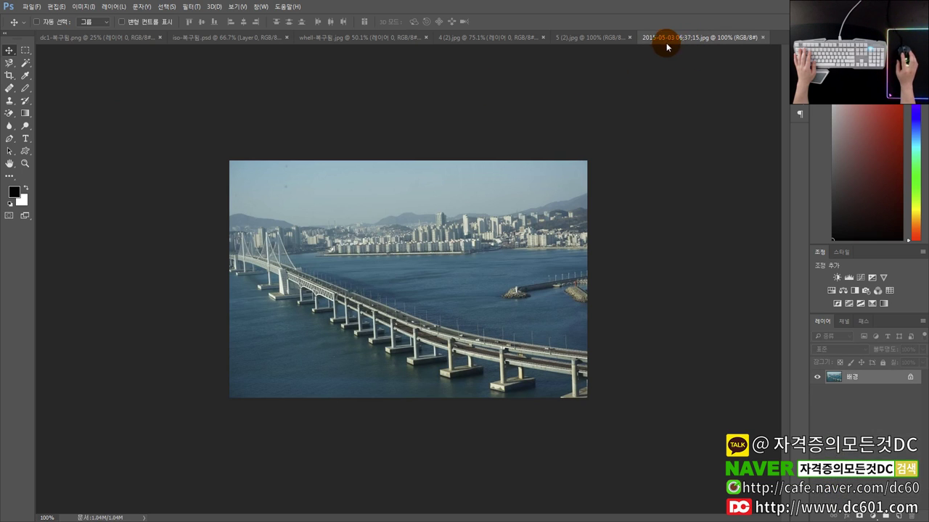
{"action": "mouse_move", "coordinate": [477, 176]}
{"action": "left_mouse_down"}
{"action": "mouse_move", "coordinate": [378, 178]}
{"action": "mouse_move", "coordinate": [335, 41]}
{"action": "left_mouse_up"}
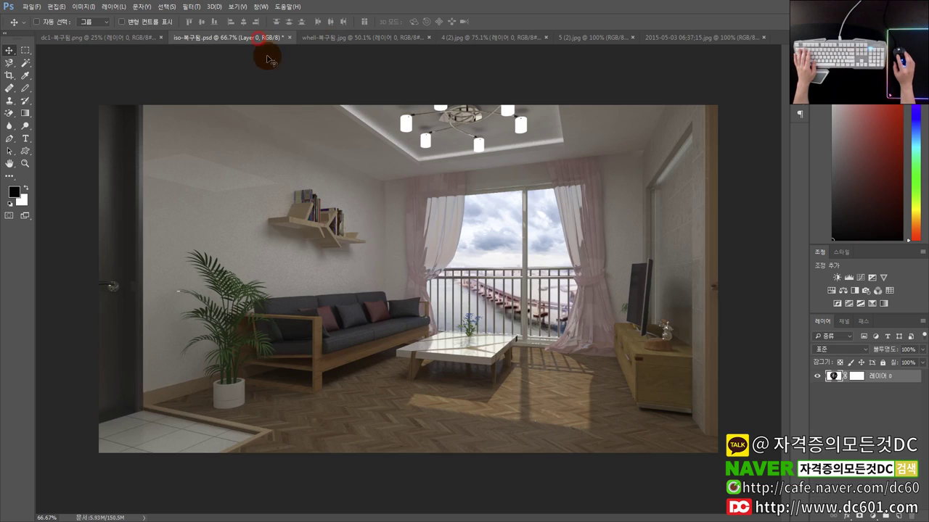
{"action": "left_click_drag", "start_coordinate": [336, 41], "coordinate": [486, 312]}
Select Layer 5 copy and hide the window's sky layer, leaving it transparent.
{"action": "left_click_drag", "start_coordinate": [496, 272], "coordinate": [796, 409]}
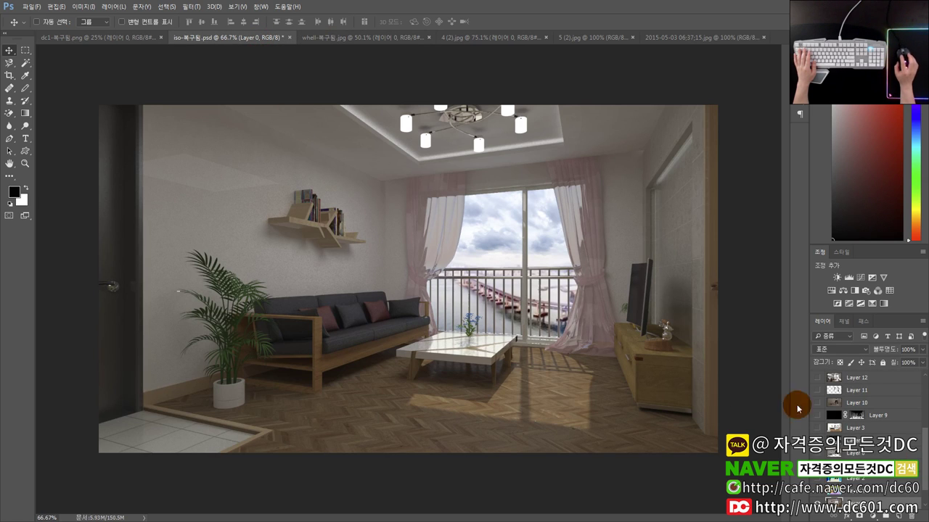
{"action": "left_click_drag", "start_coordinate": [926, 471], "coordinate": [926, 498]}
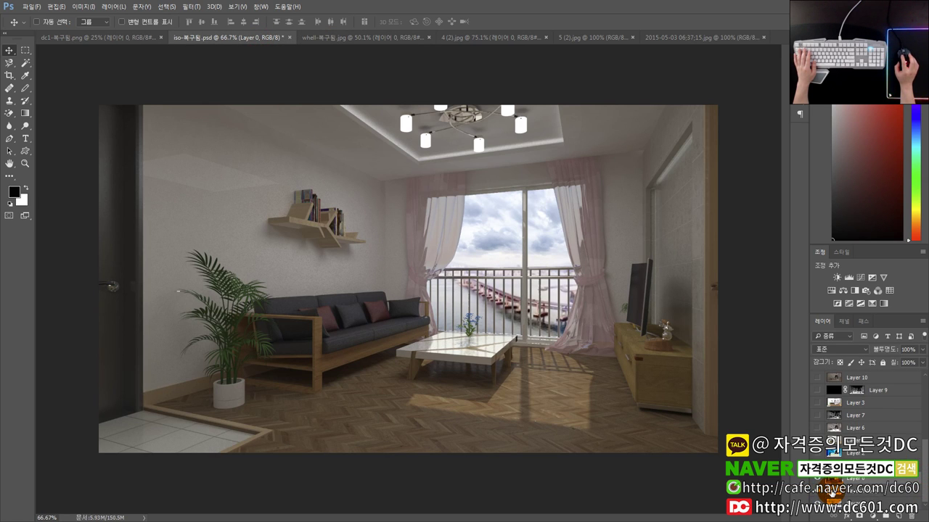
{"action": "left_click", "coordinate": [832, 493]}
{"action": "left_click", "coordinate": [817, 494]}
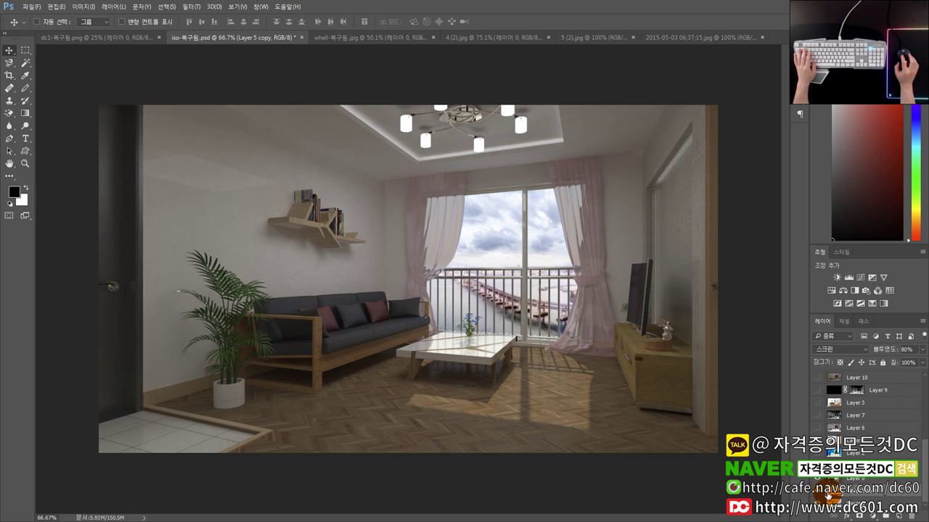
{"action": "left_click", "coordinate": [818, 499]}
Drag the bridge photo into the living room as a layer inside the window.
{"action": "left_click", "coordinate": [660, 38]}
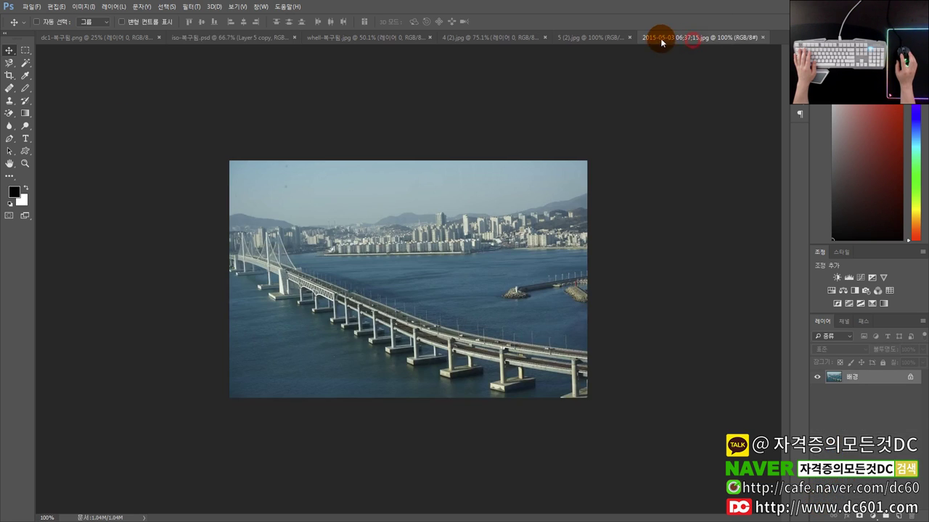
{"action": "left_click_drag", "start_coordinate": [660, 37], "coordinate": [744, 130]}
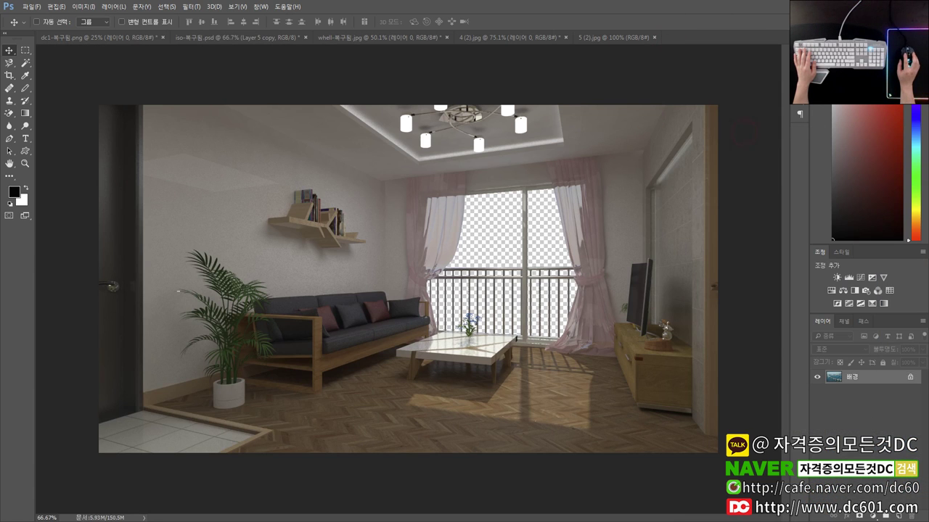
{"action": "left_click_drag", "start_coordinate": [583, 298], "coordinate": [560, 296]}
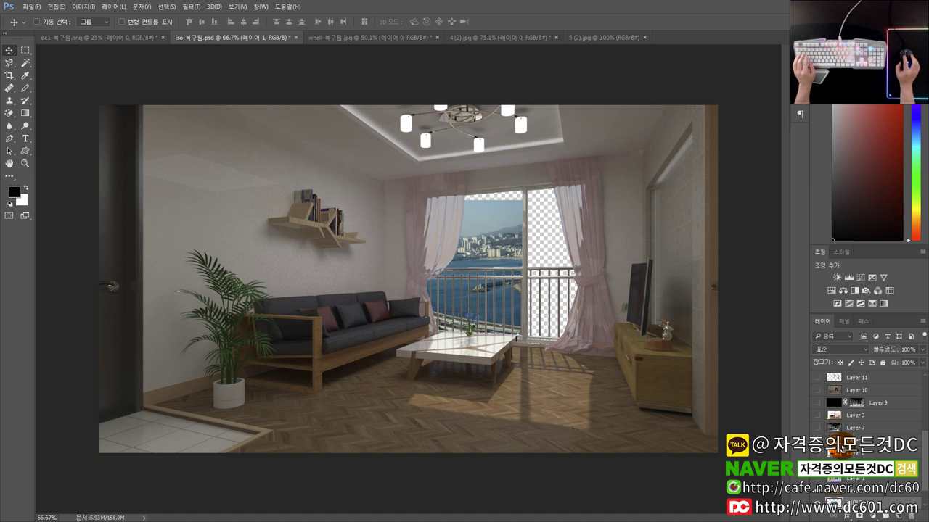
{"action": "left_click_drag", "start_coordinate": [472, 255], "coordinate": [544, 248]}
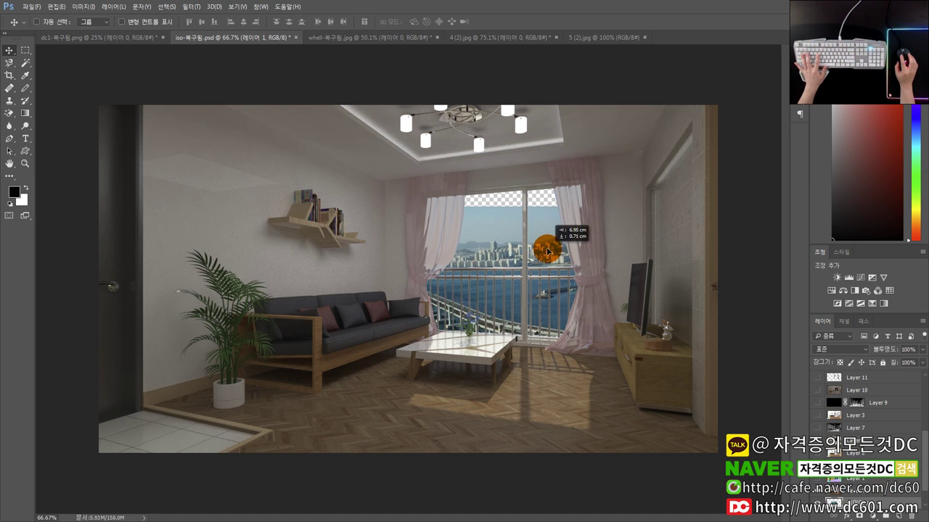
Scale the city view to about 79%, lower it in the window, then show 5 (2).jpg.
{"action": "key", "text": "ctrl+t"}
{"action": "left_click_drag", "start_coordinate": [590, 206], "coordinate": [642, 182]}
{"action": "mouse_move", "coordinate": [508, 222]}
{"action": "left_mouse_down"}
{"action": "mouse_move", "coordinate": [590, 263]}
{"action": "mouse_move", "coordinate": [479, 213]}
{"action": "mouse_move", "coordinate": [378, 196]}
{"action": "mouse_move", "coordinate": [451, 219]}
{"action": "left_mouse_up"}
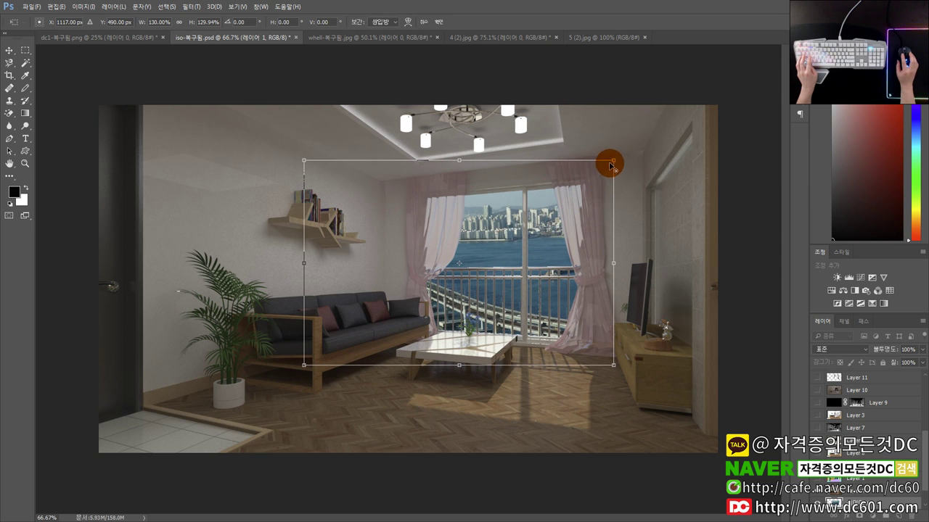
{"action": "mouse_move", "coordinate": [611, 161]}
{"action": "left_mouse_down"}
{"action": "mouse_move", "coordinate": [600, 182]}
{"action": "mouse_move", "coordinate": [552, 201]}
{"action": "left_mouse_up"}
{"action": "left_click_drag", "start_coordinate": [471, 242], "coordinate": [520, 264]}
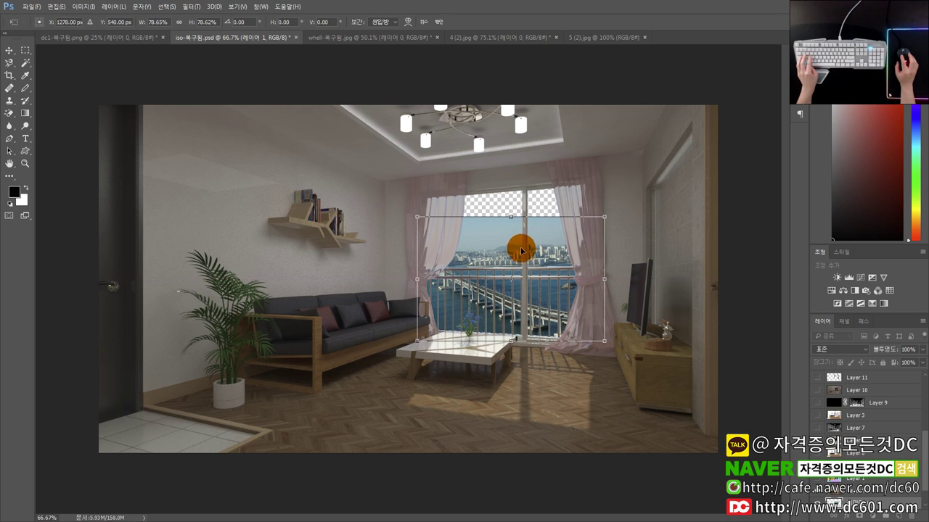
{"action": "key", "text": "Return"}
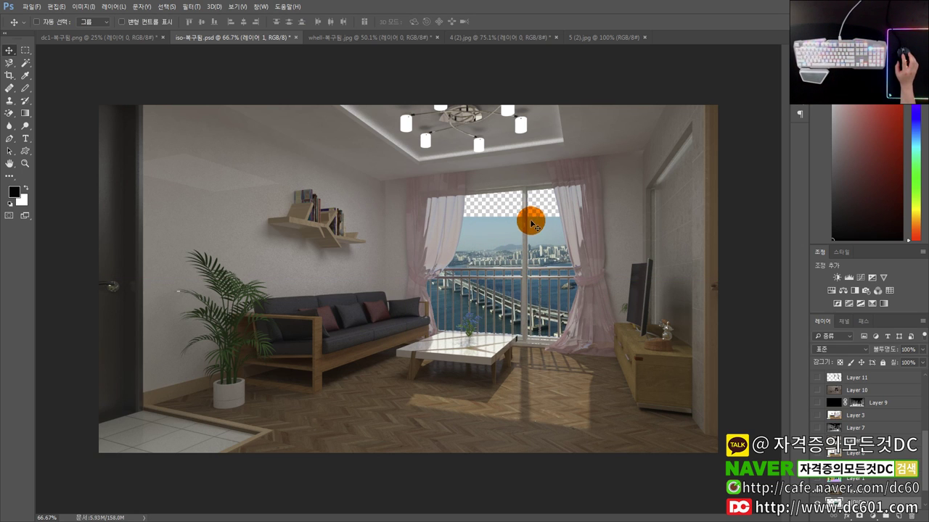
{"action": "left_click_drag", "start_coordinate": [497, 248], "coordinate": [507, 280]}
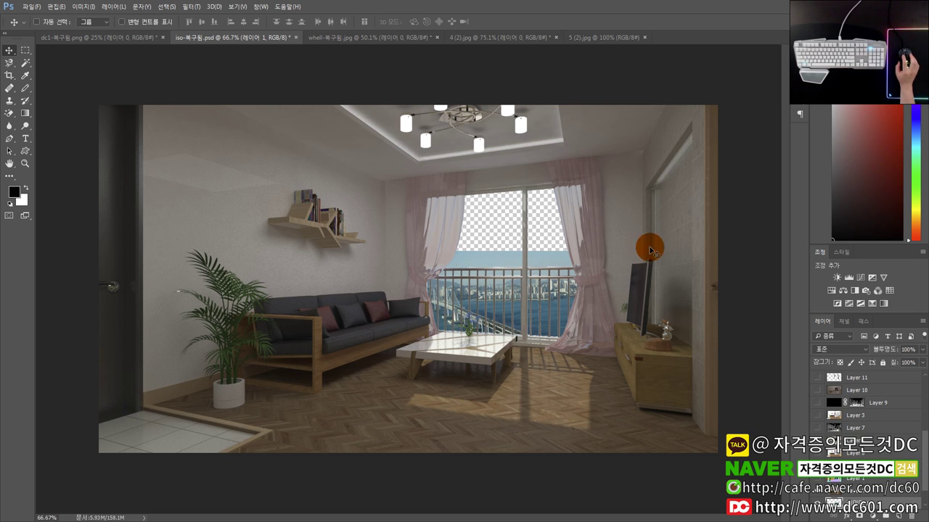
{"action": "left_click", "coordinate": [599, 37]}
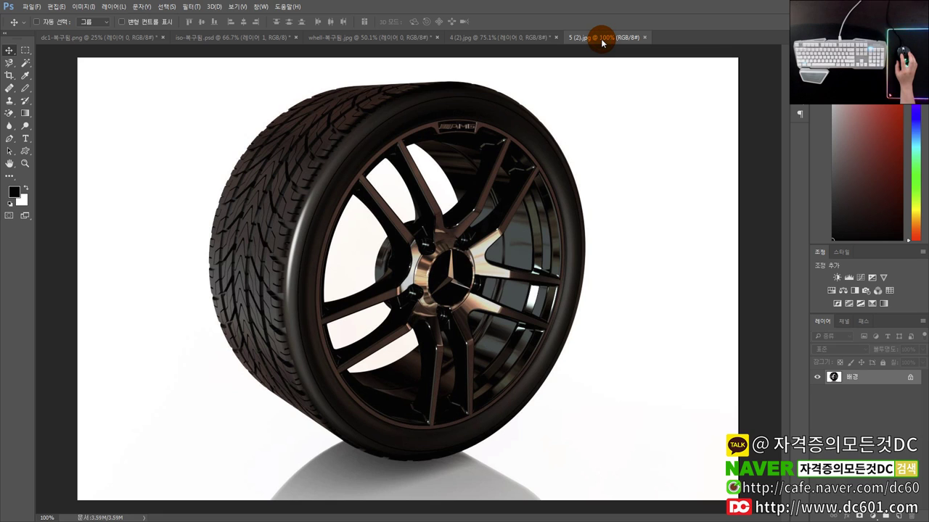
Check the other documents, then dock the floating bridge photo window into the tab bar.
{"action": "left_click", "coordinate": [528, 37]}
{"action": "left_click", "coordinate": [604, 37]}
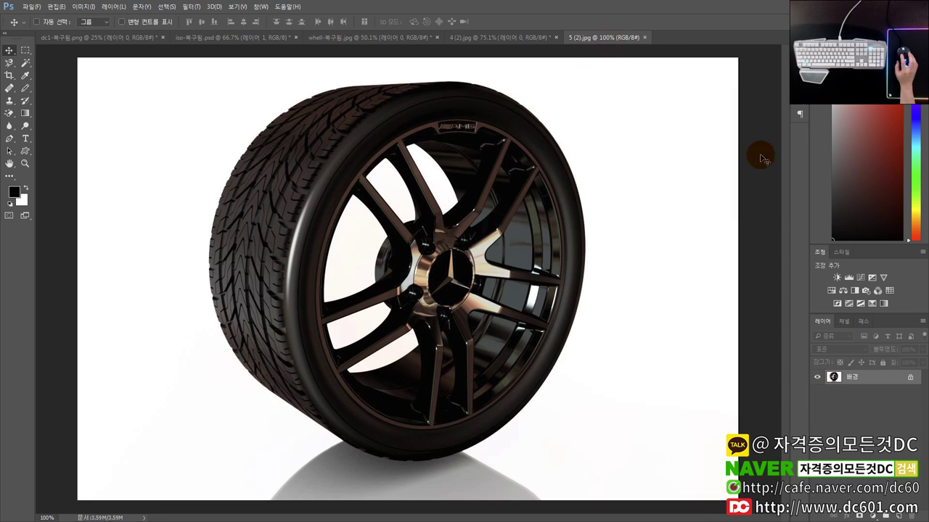
{"action": "left_click_drag", "start_coordinate": [665, 194], "coordinate": [684, 35]}
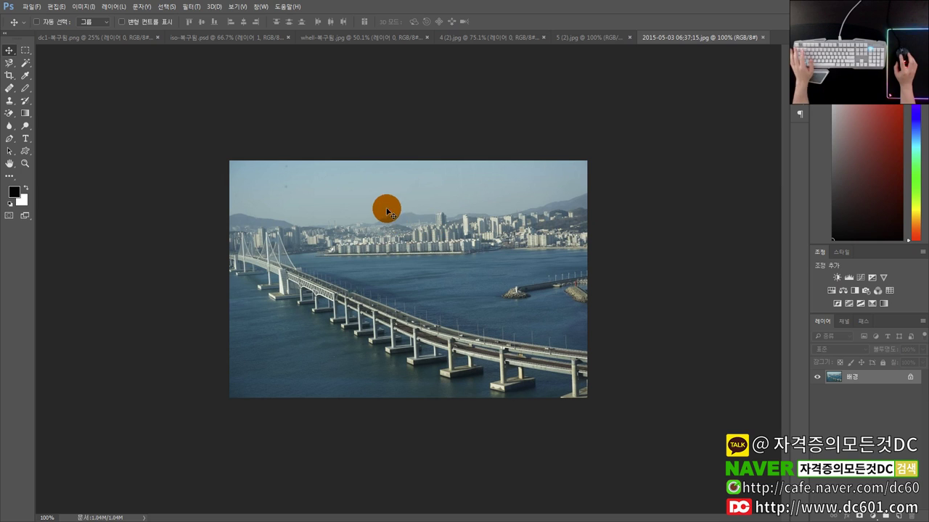
Crop the bridge photo outward so its canvas grows upward to about 19.24 cm.
{"action": "left_click", "coordinate": [10, 76]}
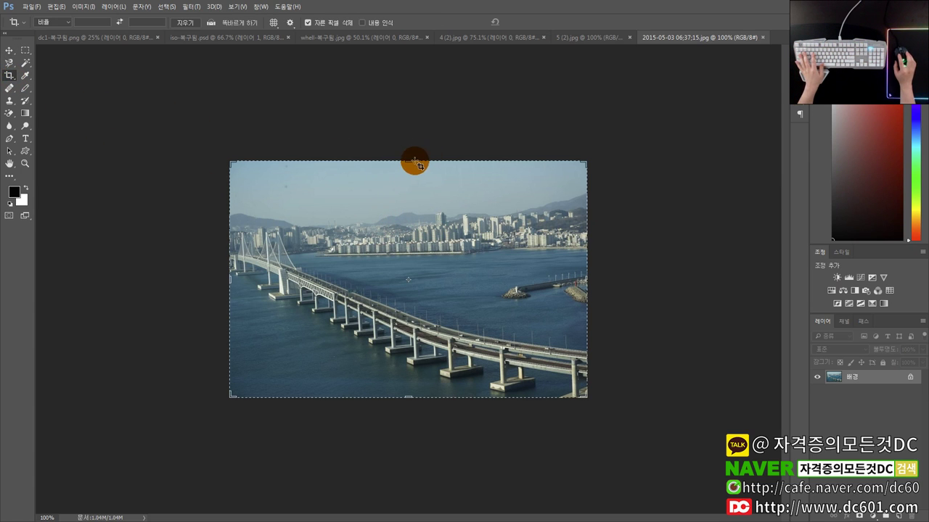
{"action": "left_click_drag", "start_coordinate": [414, 161], "coordinate": [409, 104]}
{"action": "key", "text": "Return"}
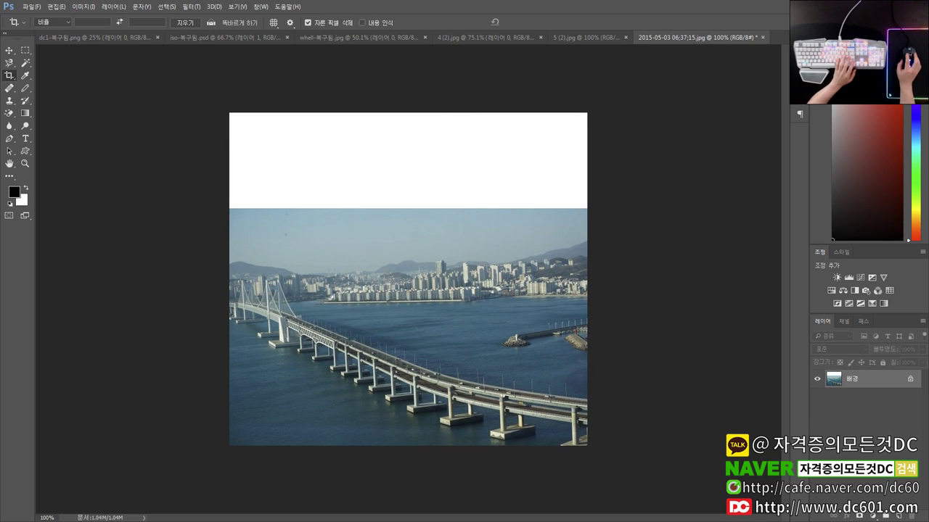
Pick FullskiesSunset0120_1_L.jpg in sunset_panoramas2 and drag it toward Photoshop.
{"action": "left_click_drag", "start_coordinate": [669, 290], "coordinate": [460, 135]}
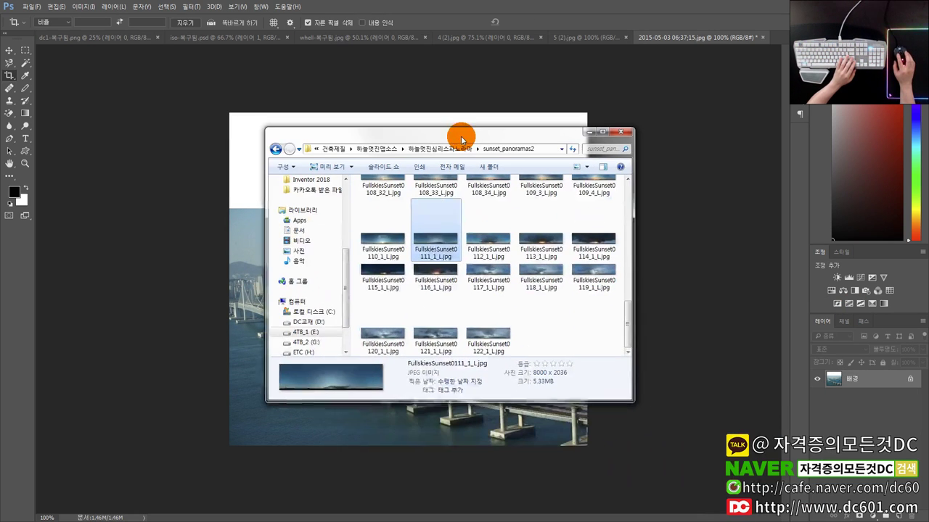
{"action": "left_click", "coordinate": [423, 320]}
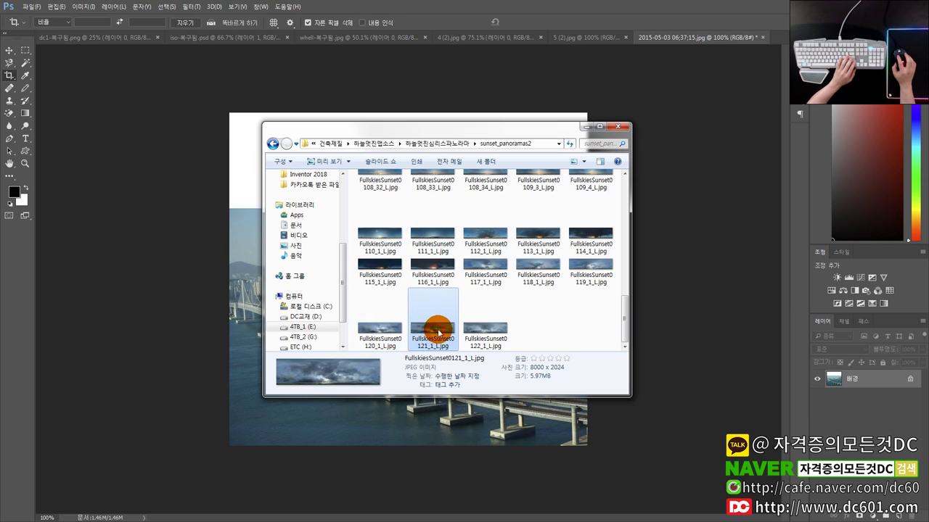
{"action": "left_click", "coordinate": [377, 326]}
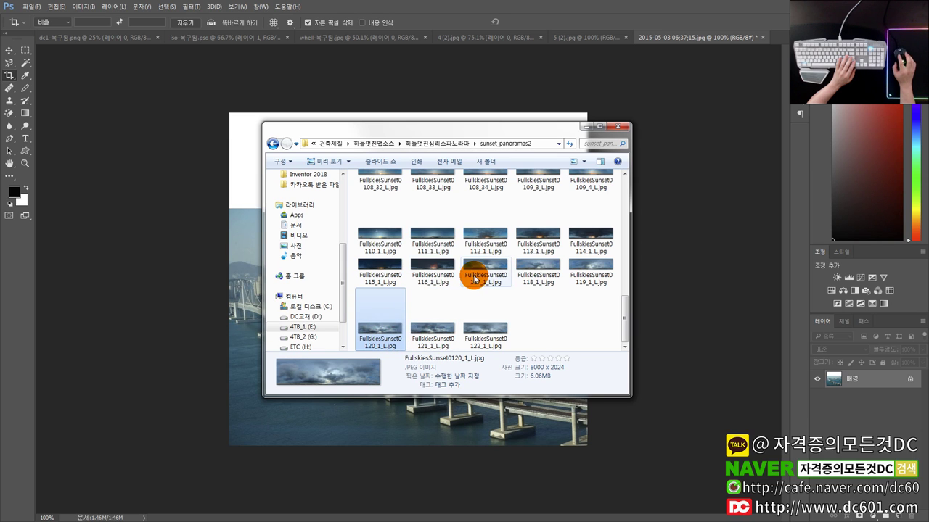
{"action": "left_click_drag", "start_coordinate": [458, 131], "coordinate": [506, 130]}
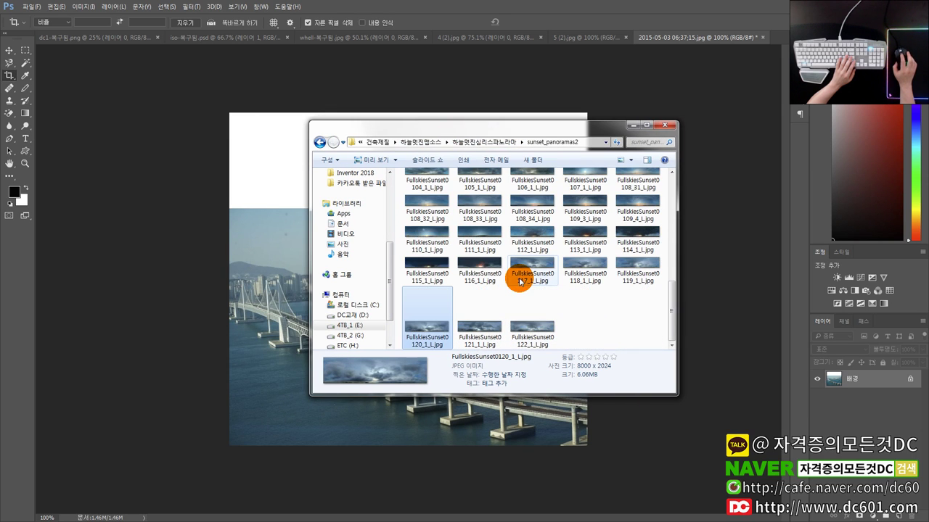
{"action": "left_click", "coordinate": [495, 332]}
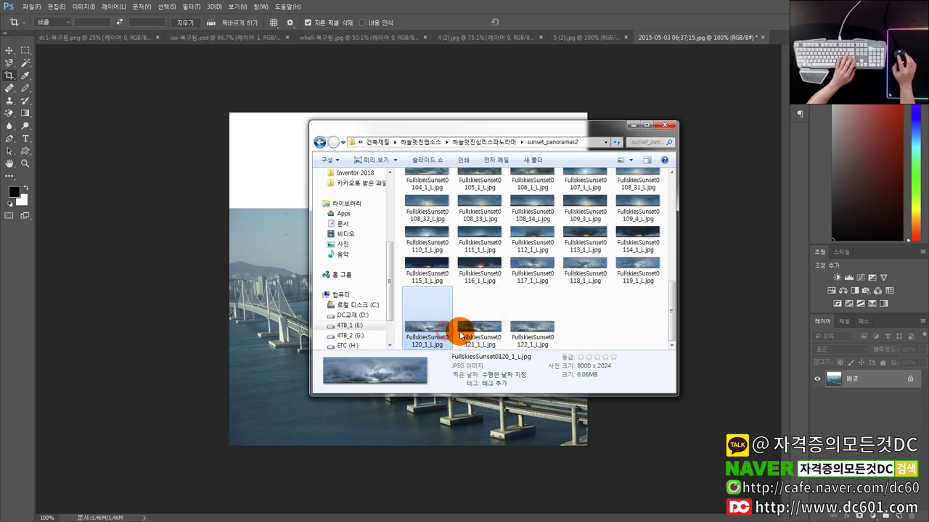
{"action": "left_click_drag", "start_coordinate": [495, 133], "coordinate": [928, 138]}
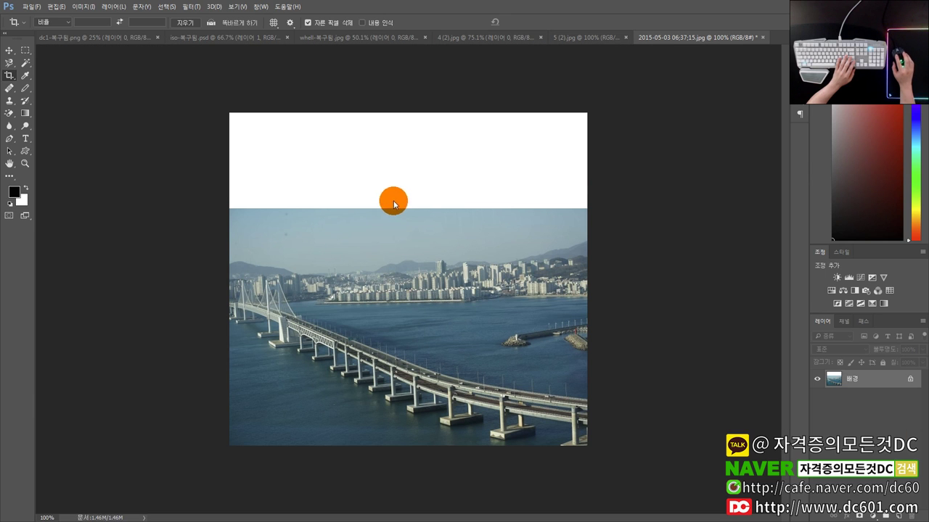
Place the cloudy panorama over the bridge photo, enlarged to span the white band.
{"action": "left_click_drag", "start_coordinate": [470, 347], "coordinate": [433, 217]}
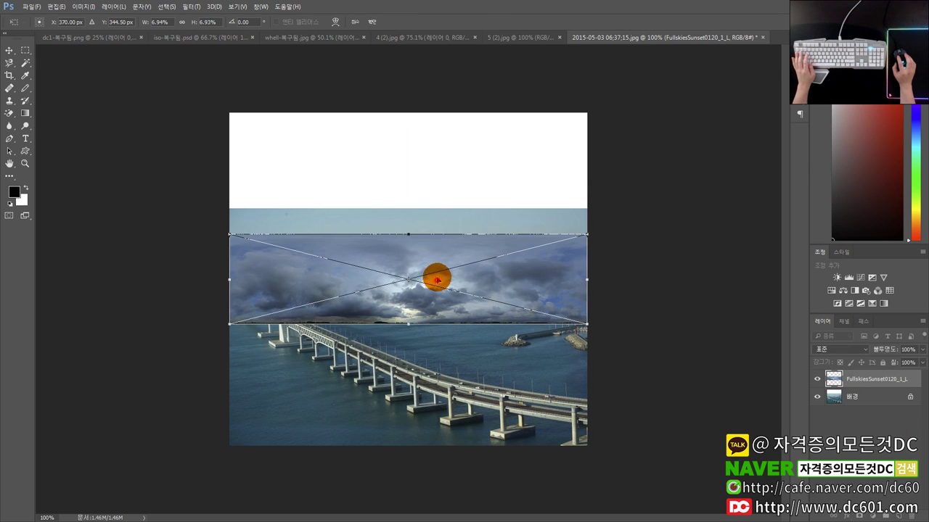
{"action": "left_click_drag", "start_coordinate": [440, 273], "coordinate": [434, 177]}
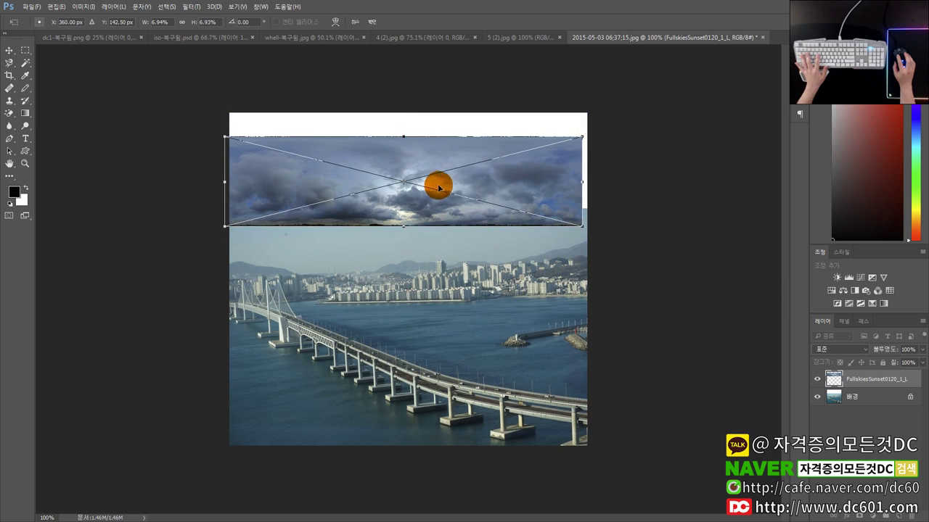
{"action": "left_click_drag", "start_coordinate": [587, 130], "coordinate": [716, 82]}
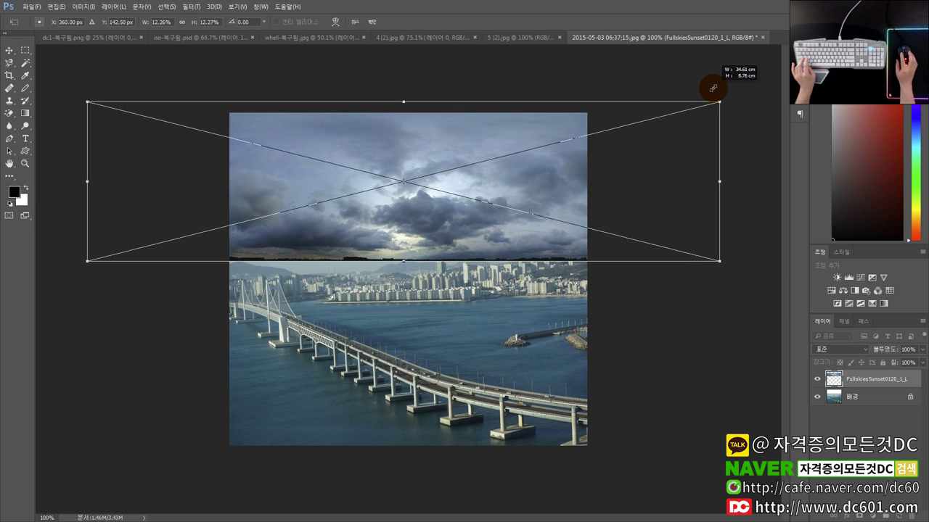
{"action": "mouse_move", "coordinate": [487, 176]}
{"action": "left_mouse_down"}
{"action": "mouse_move", "coordinate": [592, 172]}
{"action": "mouse_move", "coordinate": [549, 180]}
{"action": "left_mouse_up"}
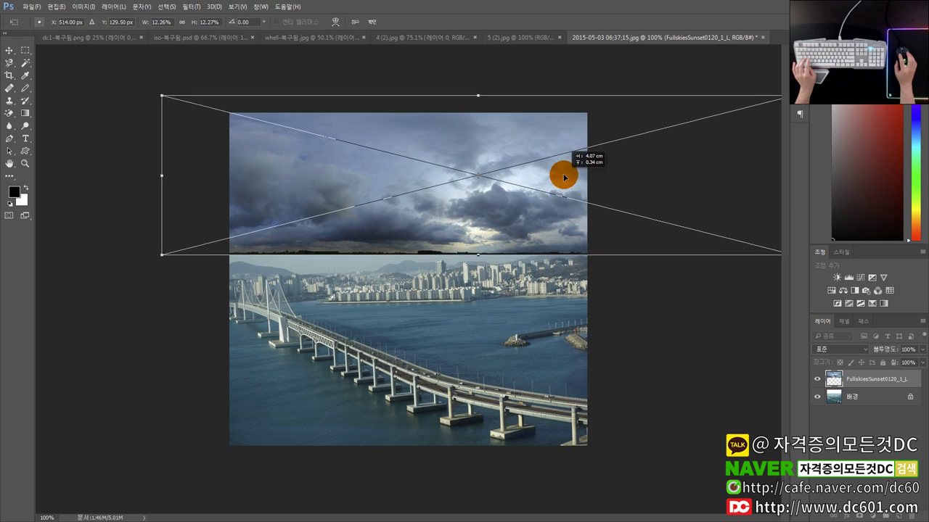
{"action": "key", "text": "c"}
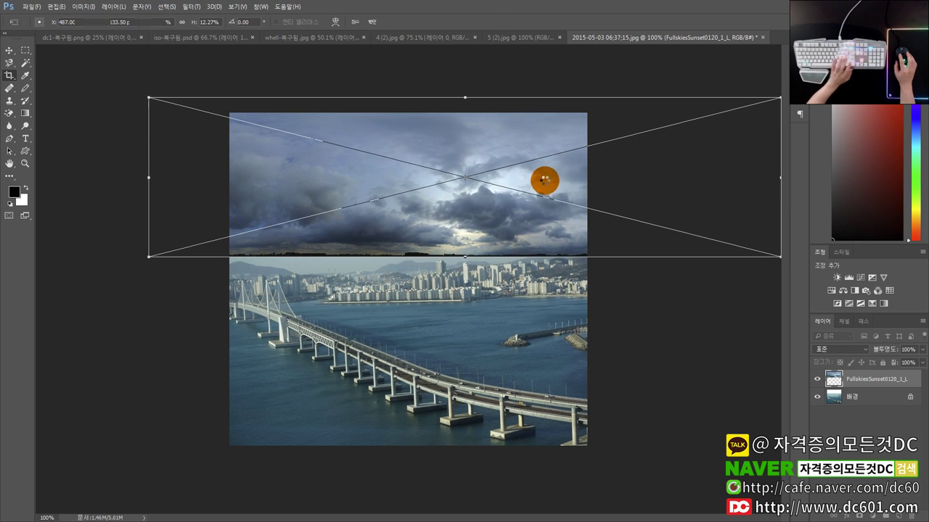
Crop the canvas to trim the excess and return to the Move tool.
{"action": "key", "text": "Return"}
{"action": "left_click_drag", "start_coordinate": [506, 201], "coordinate": [506, 203]}
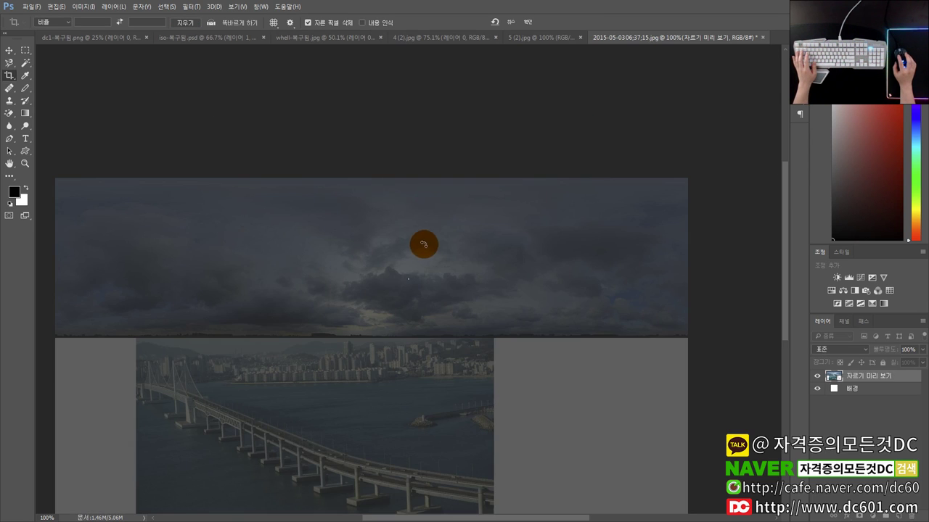
{"action": "key", "text": "Return"}
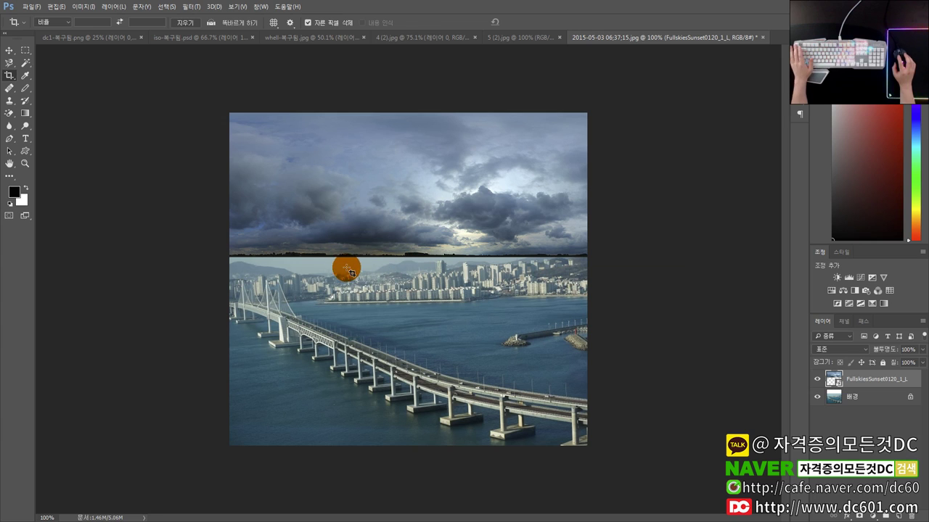
{"action": "left_click", "coordinate": [9, 50]}
{"action": "left_click", "coordinate": [408, 247]}
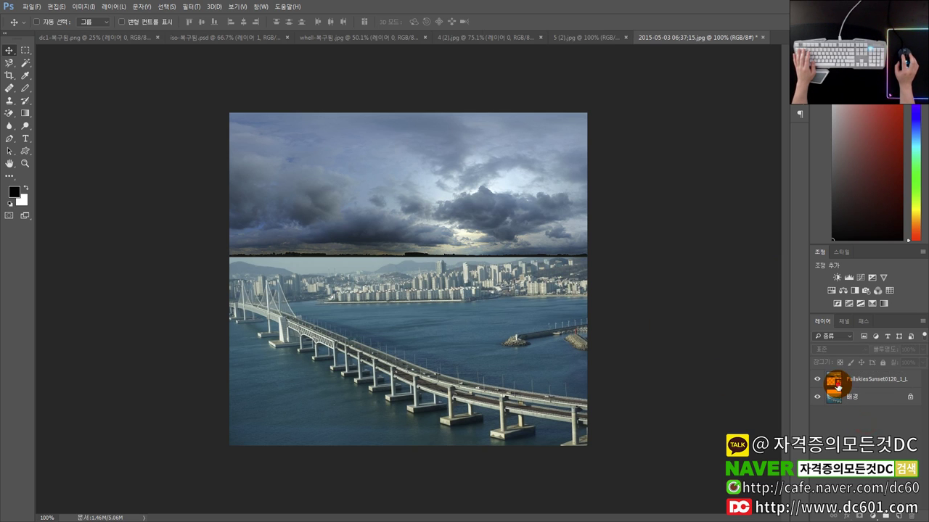
Clip thumbnails to layer bounds, peek into the sky smart object, then nudge the sky down.
{"action": "right_click", "coordinate": [831, 380]}
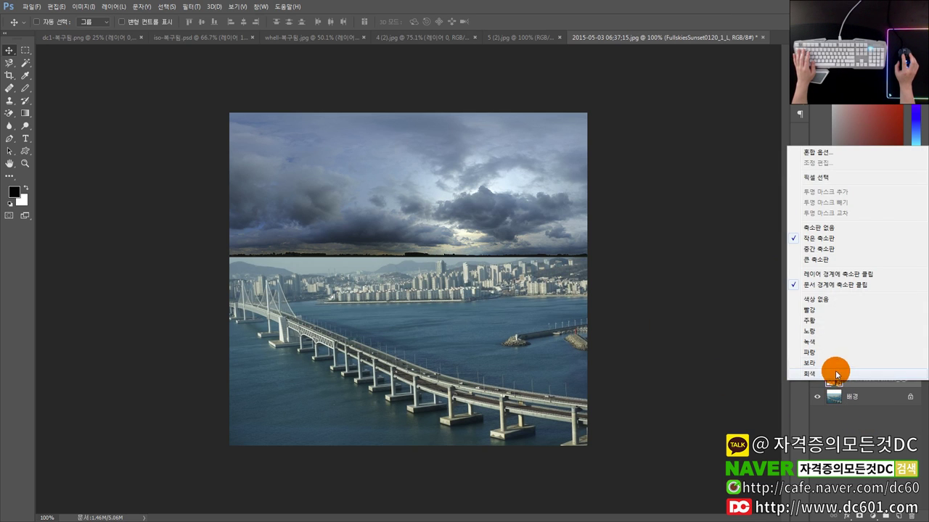
{"action": "left_click", "coordinate": [820, 276]}
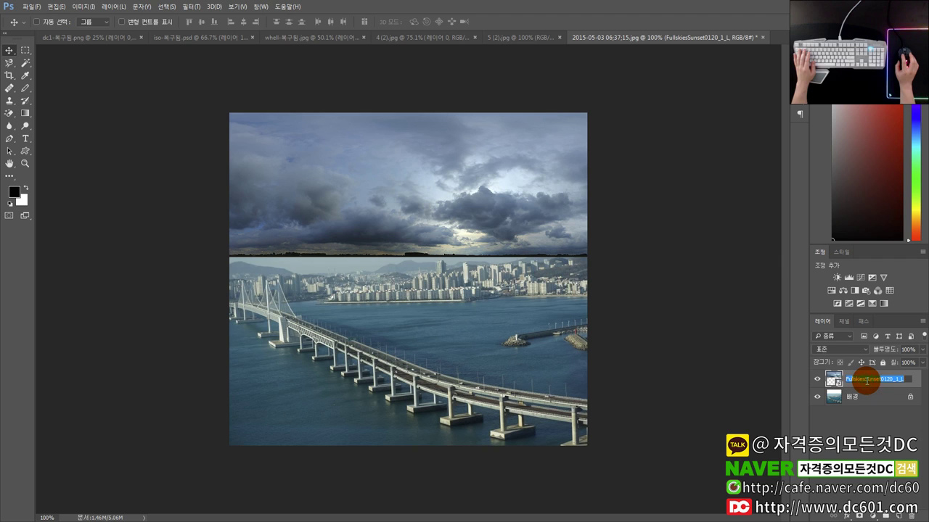
{"action": "double_click", "coordinate": [833, 378]}
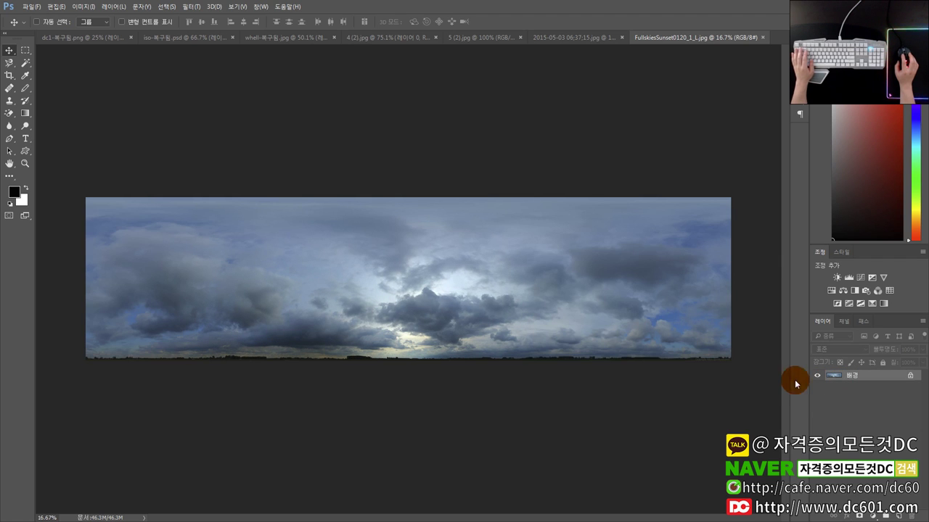
{"action": "left_click", "coordinate": [760, 38]}
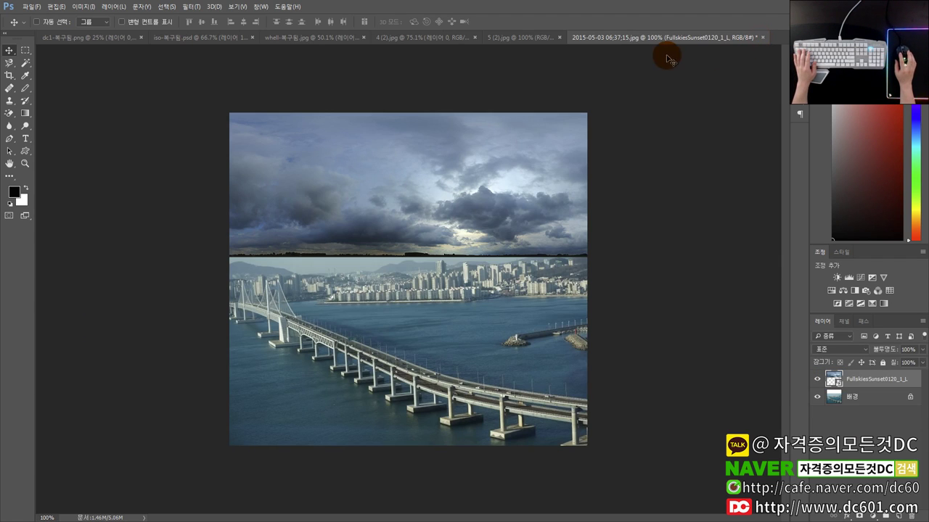
{"action": "left_click_drag", "start_coordinate": [502, 206], "coordinate": [500, 214]}
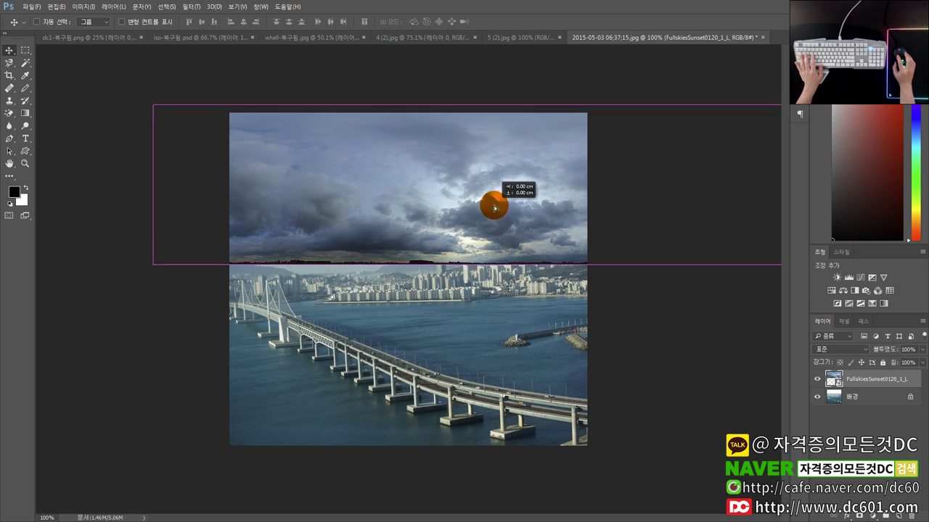
Add a layer mask to the cloudy sky layer and toggle its standalone mask view.
{"action": "left_click", "coordinate": [859, 516]}
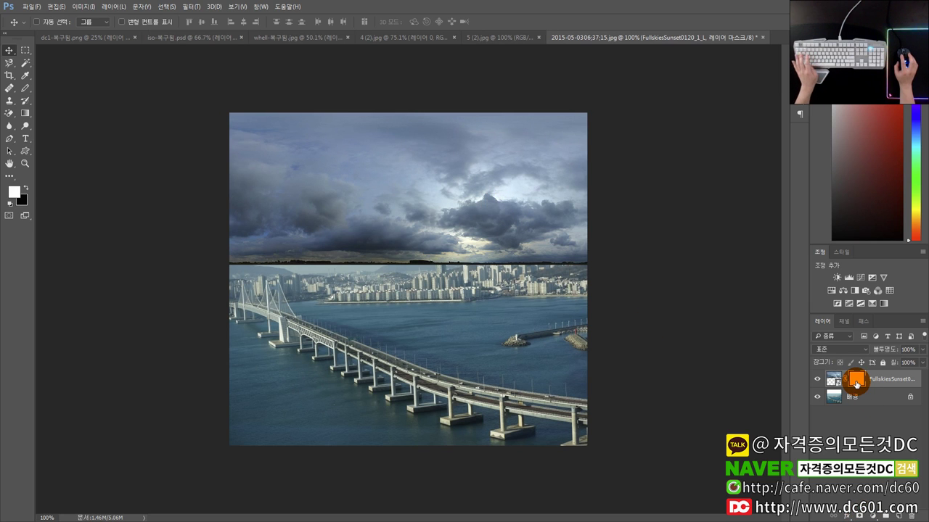
{"action": "left_click", "coordinate": [856, 378], "text": "alt"}
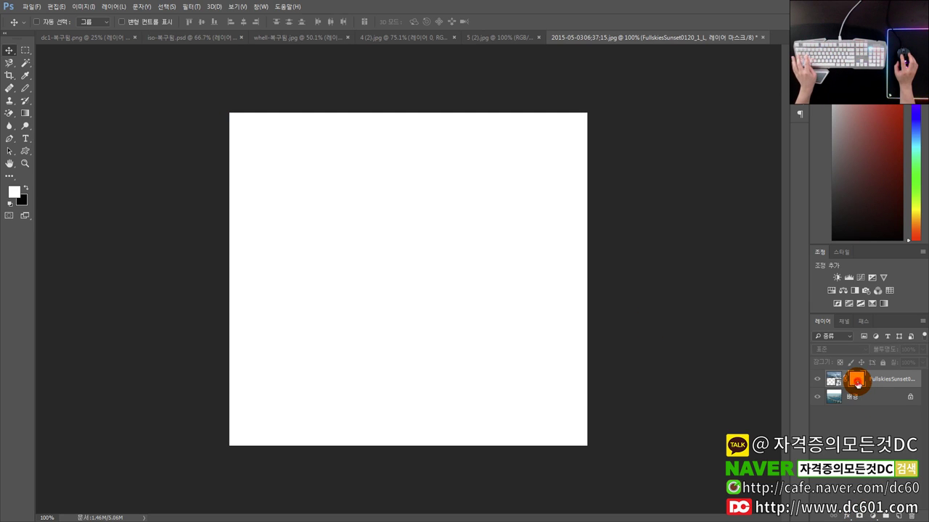
{"action": "left_click", "coordinate": [856, 379], "text": "alt"}
{"action": "left_click", "coordinate": [856, 379], "text": "alt"}
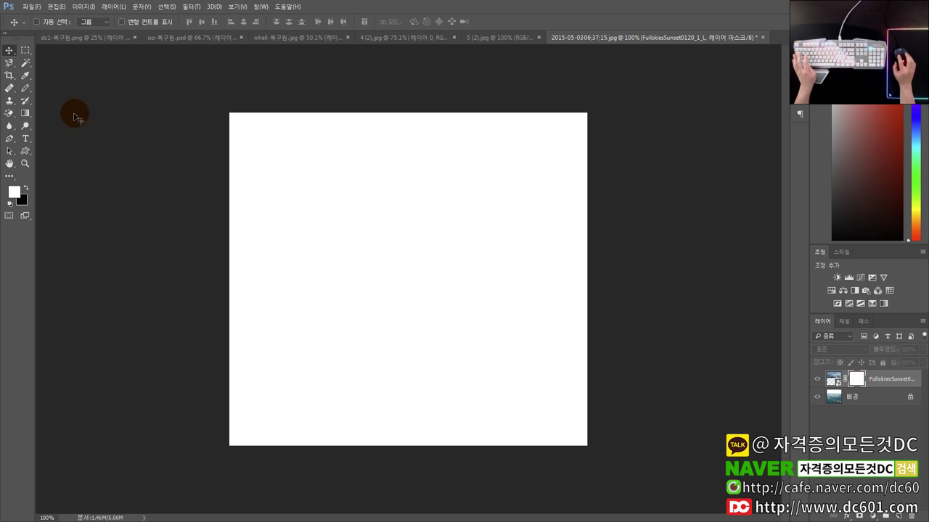
Fill the mask with a linear gradient from white at top to black below, undoing failed attempts.
{"action": "left_click", "coordinate": [25, 112]}
{"action": "mouse_move", "coordinate": [410, 203]}
{"action": "left_mouse_down"}
{"action": "mouse_move", "coordinate": [411, 297]}
{"action": "mouse_move", "coordinate": [408, 200]}
{"action": "left_mouse_up"}
{"action": "left_click", "coordinate": [91, 22]}
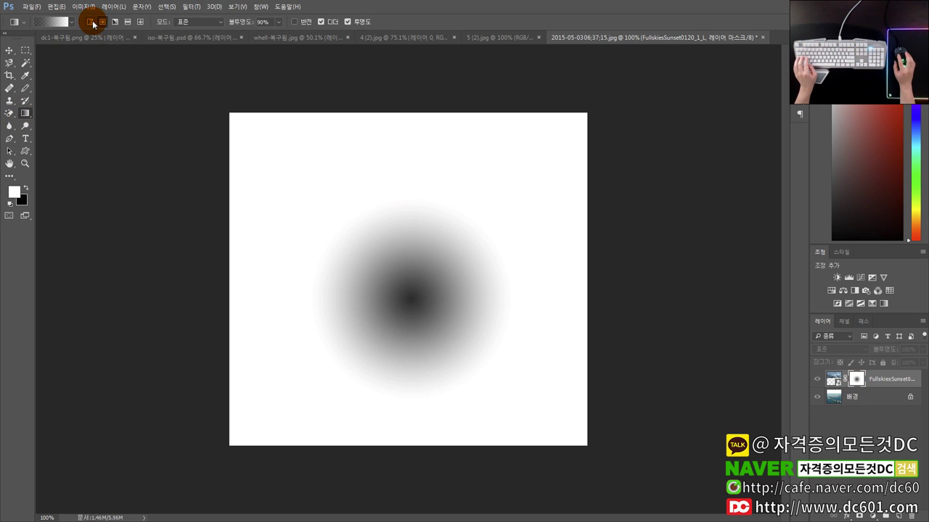
{"action": "left_click_drag", "start_coordinate": [407, 236], "coordinate": [408, 288]}
{"action": "left_click_drag", "start_coordinate": [414, 202], "coordinate": [412, 201]}
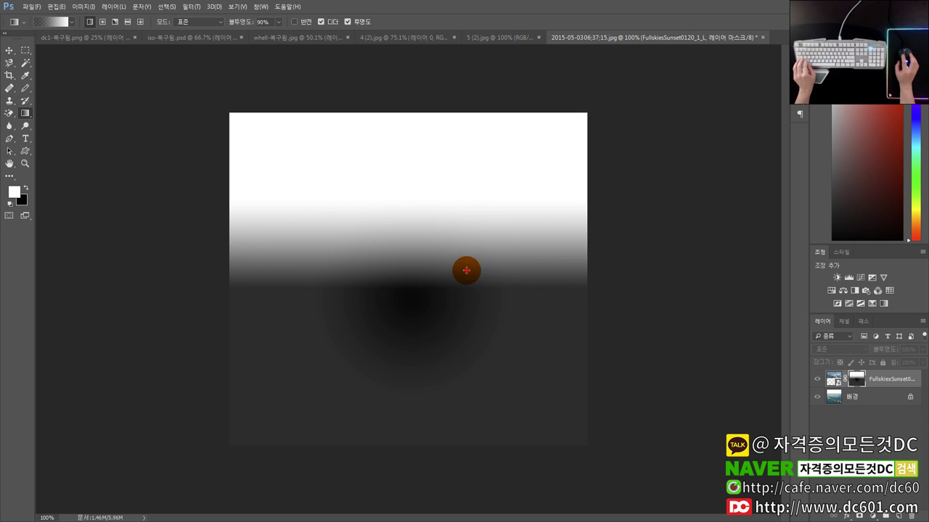
{"action": "key", "text": "ctrl+alt+z"}
{"action": "key", "text": "ctrl+alt+z"}
{"action": "left_click_drag", "start_coordinate": [422, 285], "coordinate": [419, 201]}
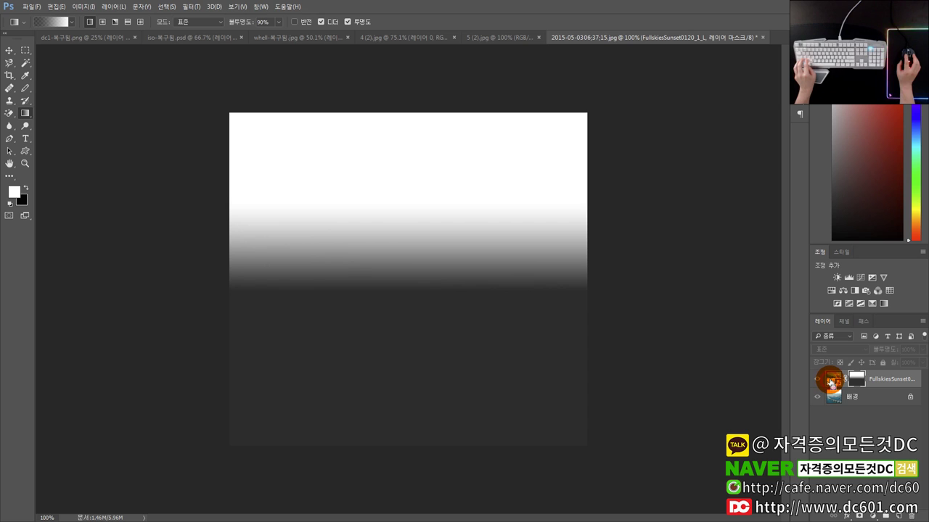
Redraw the mask gradient with a tighter fade, comparing the mask alone with the blended photo.
{"action": "left_click", "coordinate": [831, 382]}
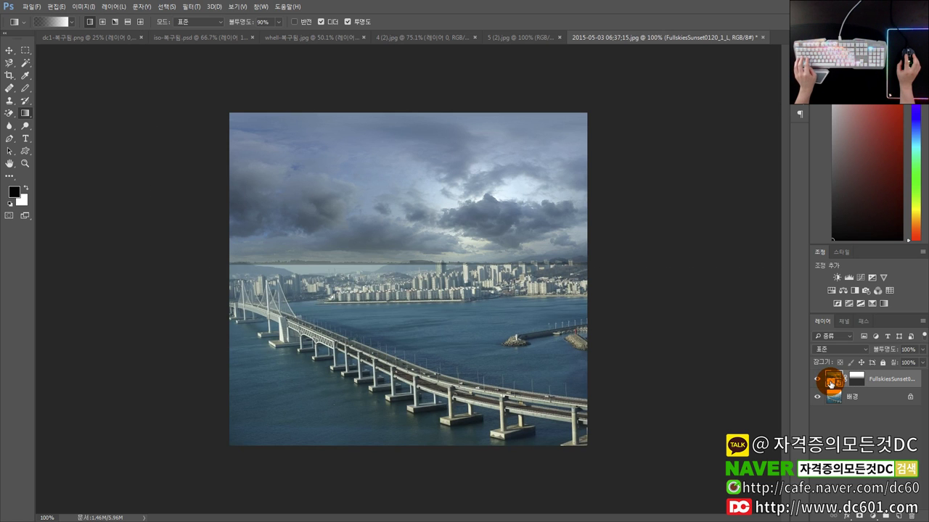
{"action": "left_click", "coordinate": [857, 380]}
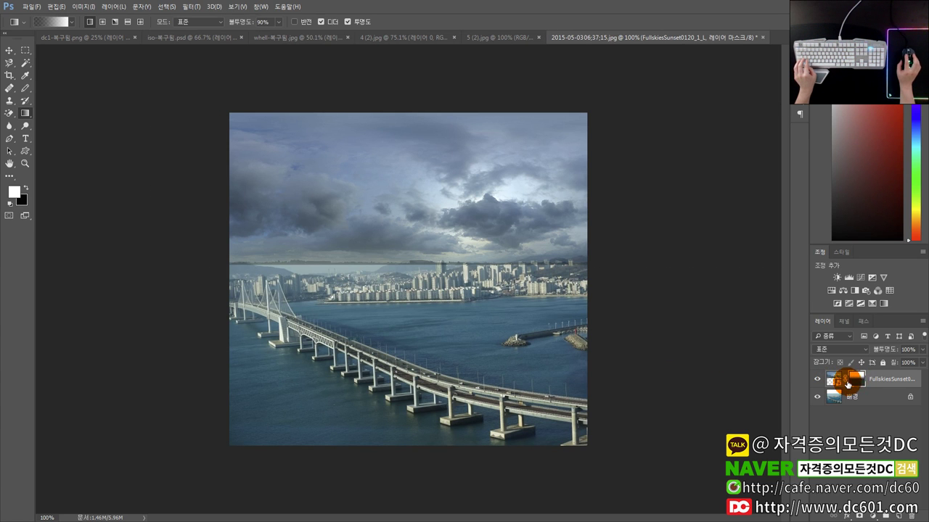
{"action": "left_click", "coordinate": [857, 380], "text": "alt"}
{"action": "left_click_drag", "start_coordinate": [424, 264], "coordinate": [424, 225]}
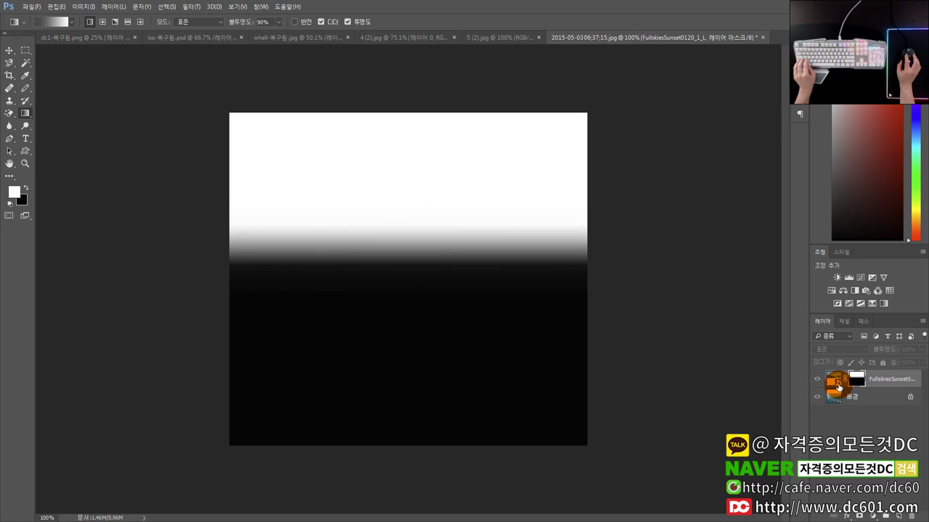
{"action": "left_click", "coordinate": [835, 383]}
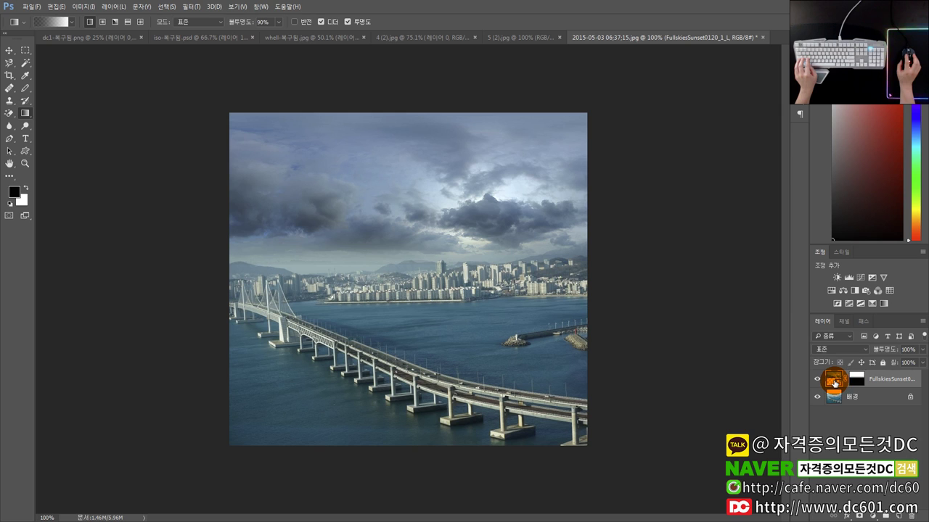
{"action": "left_click", "coordinate": [856, 380]}
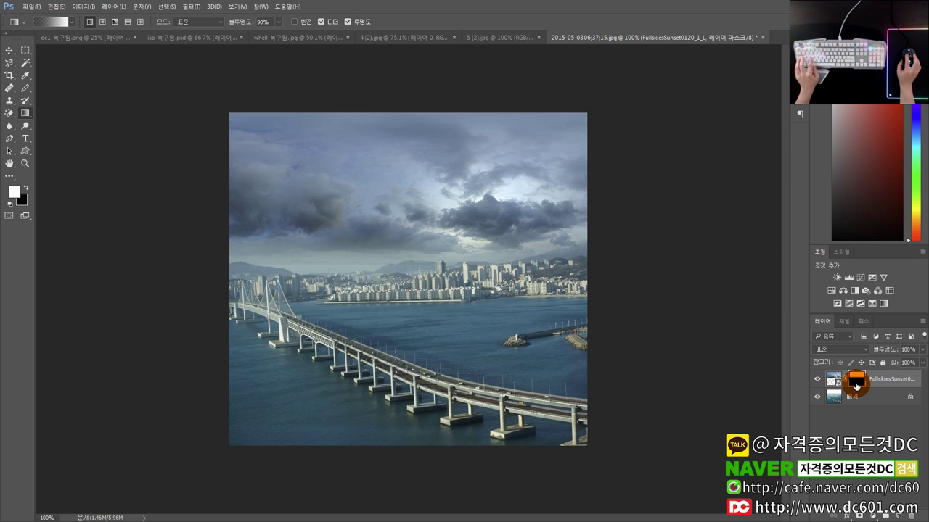
{"action": "left_click", "coordinate": [856, 384], "text": "alt"}
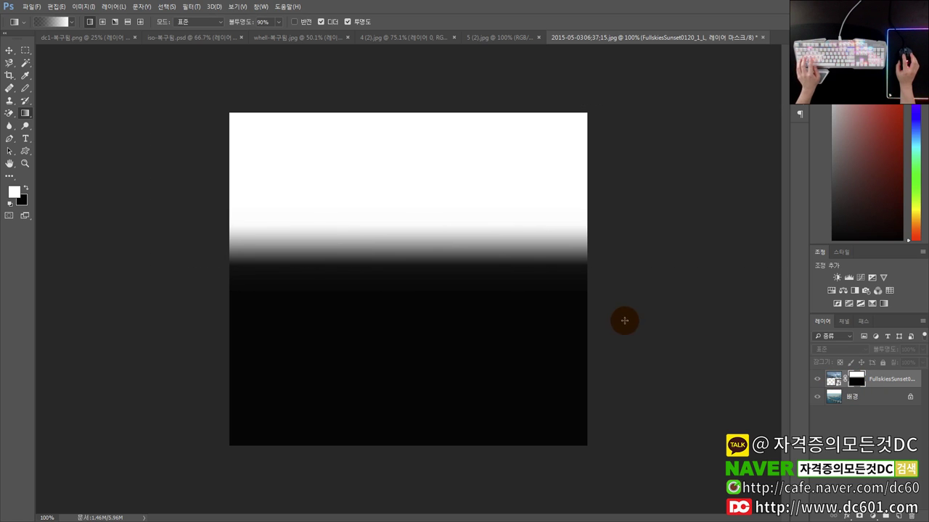
{"action": "left_click", "coordinate": [834, 379]}
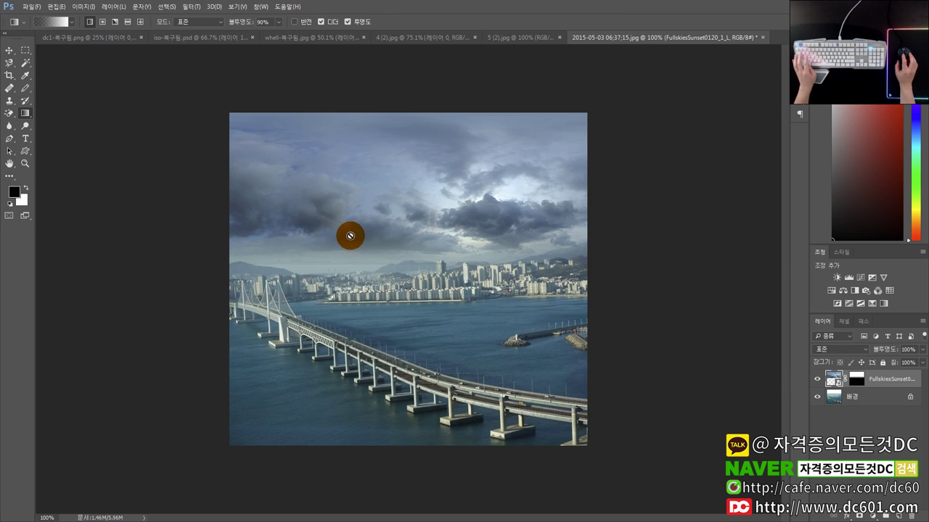
Zoom into the bridge photo, try a healing tool and dismiss its error, then ready the Eraser.
{"action": "left_click", "coordinate": [9, 50]}
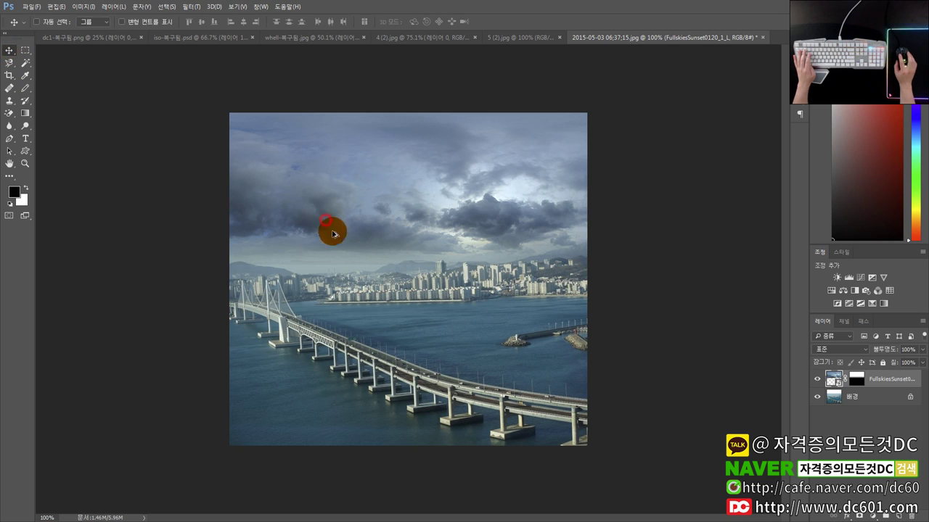
{"action": "key", "text": "ctrl+plus"}
{"action": "scroll", "coordinate": [328, 255], "scroll_direction": "up", "scroll_amount": 3}
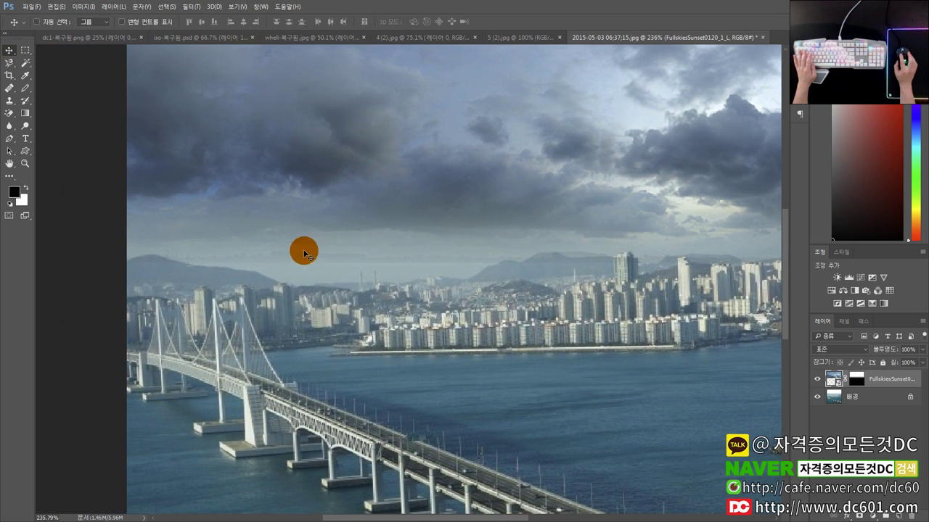
{"action": "left_click", "coordinate": [11, 91]}
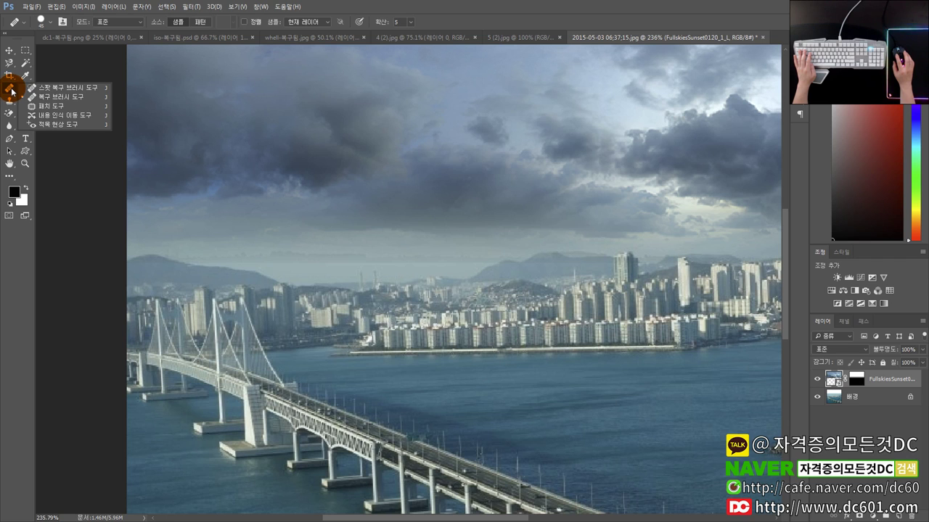
{"action": "left_click", "coordinate": [46, 75]}
{"action": "key", "text": "Return"}
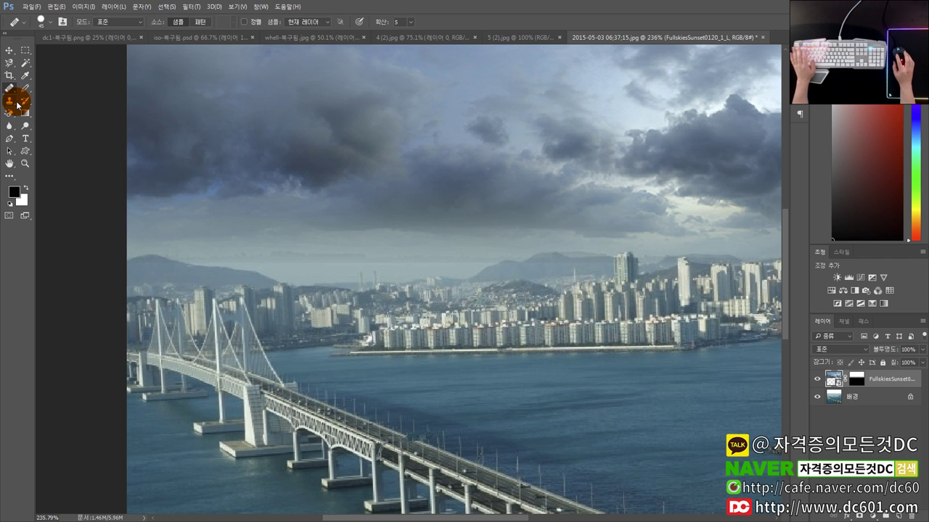
{"action": "left_click", "coordinate": [11, 114]}
Pick the basic Eraser, decline rasterizing, and test a 100% stroke on the background, undoing it.
{"action": "left_click", "coordinate": [51, 108]}
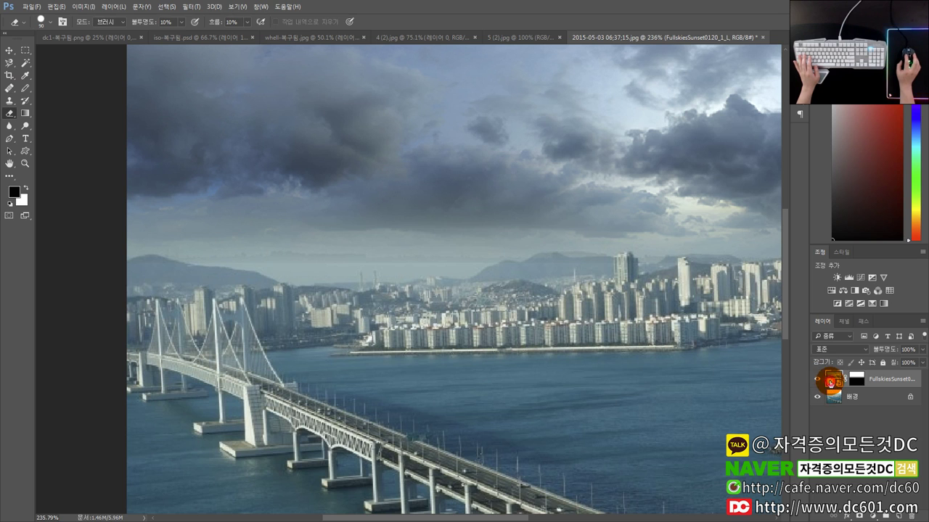
{"action": "left_click", "coordinate": [379, 230]}
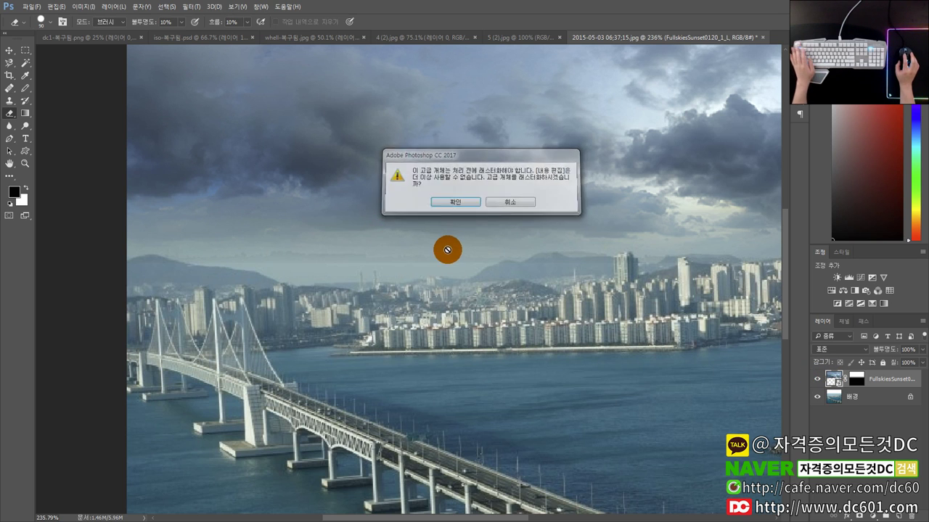
{"action": "key", "text": "Return"}
{"action": "scroll", "coordinate": [437, 248], "scroll_direction": "down", "scroll_amount": 2}
{"action": "scroll", "coordinate": [438, 248], "scroll_direction": "down", "scroll_amount": 3}
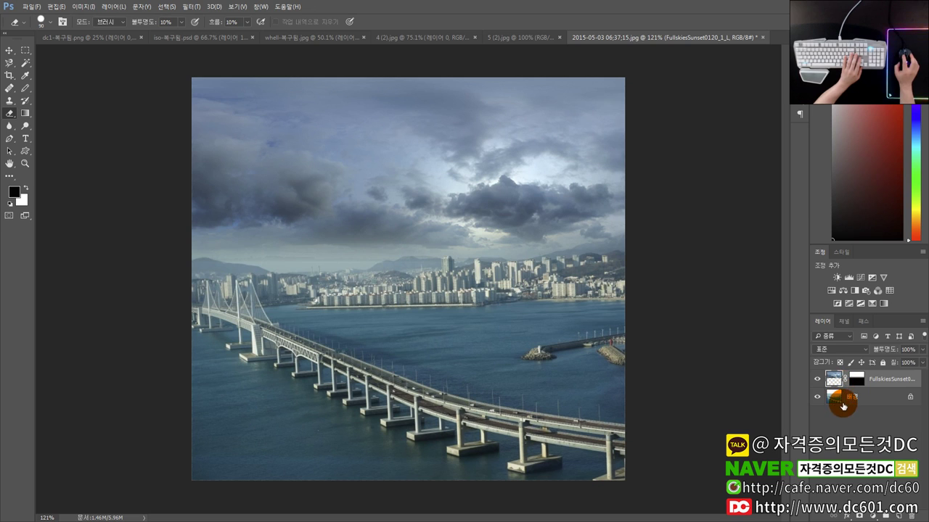
{"action": "left_click", "coordinate": [842, 403]}
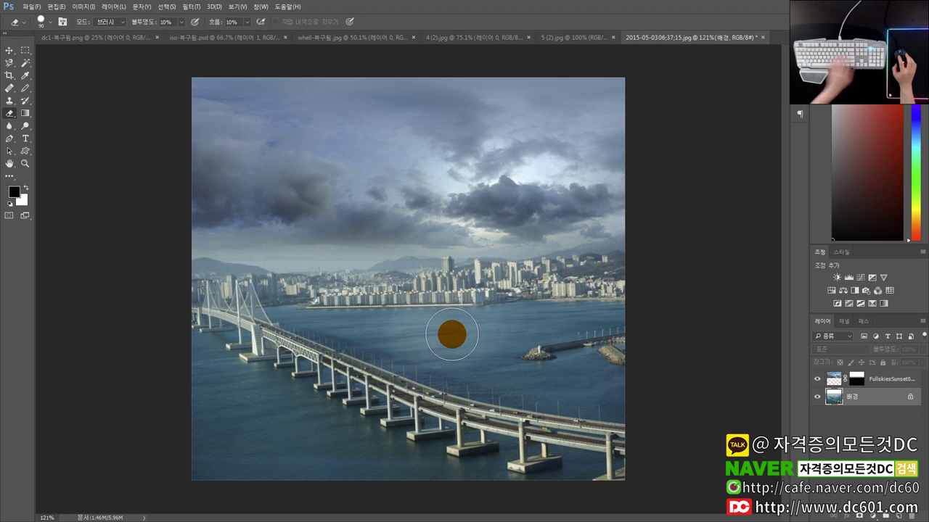
{"action": "type", "text": "100"}
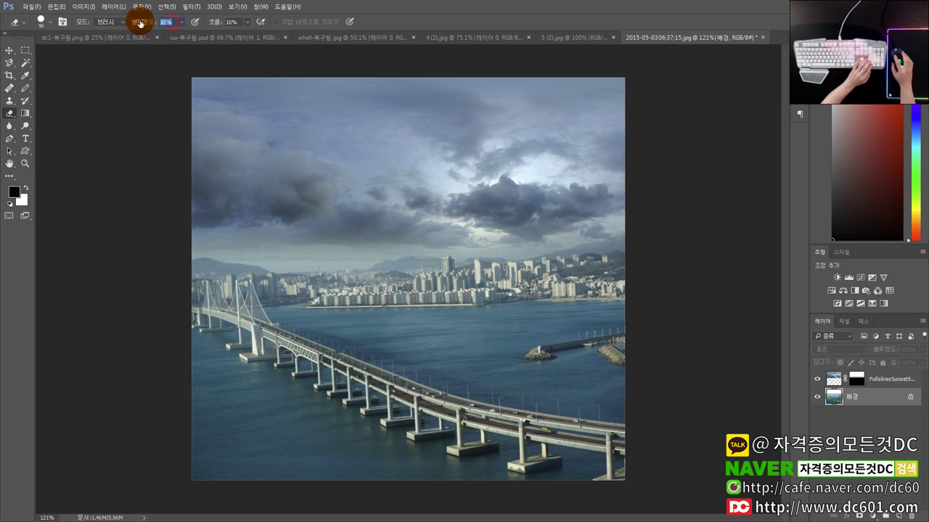
{"action": "mouse_move", "coordinate": [415, 342]}
{"action": "left_mouse_down"}
{"action": "mouse_move", "coordinate": [510, 316]}
{"action": "mouse_move", "coordinate": [458, 327]}
{"action": "left_mouse_up"}
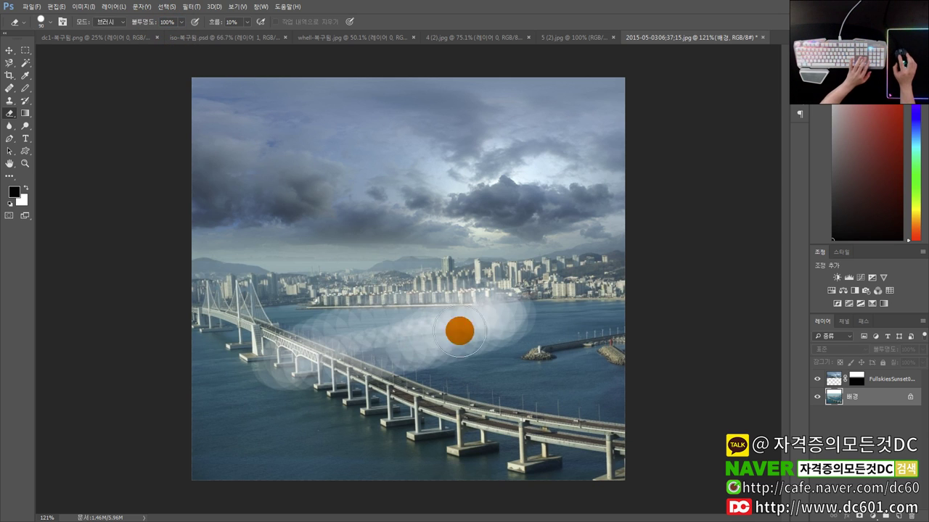
{"action": "key", "text": "ctrl+z"}
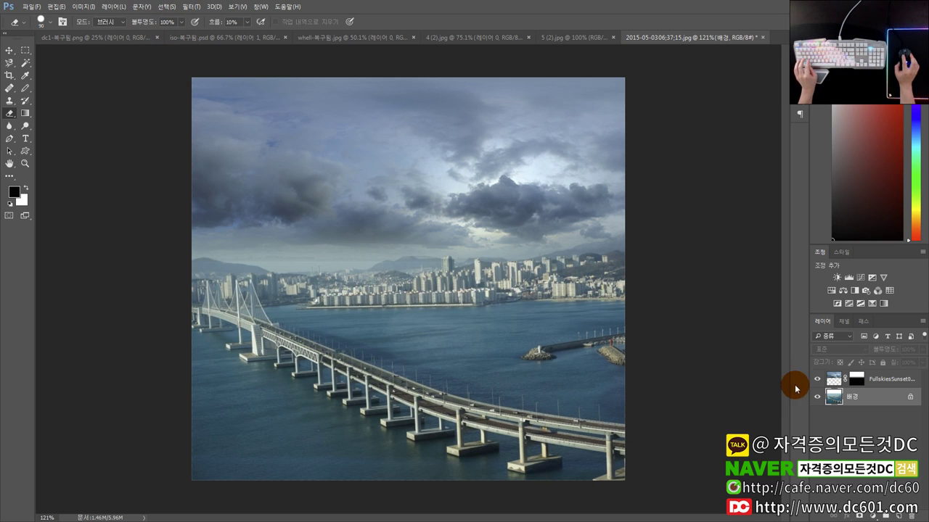
Erase the sky layer over the left skyline at 20% opacity, then shrink the brush to 45.
{"action": "left_click", "coordinate": [836, 379]}
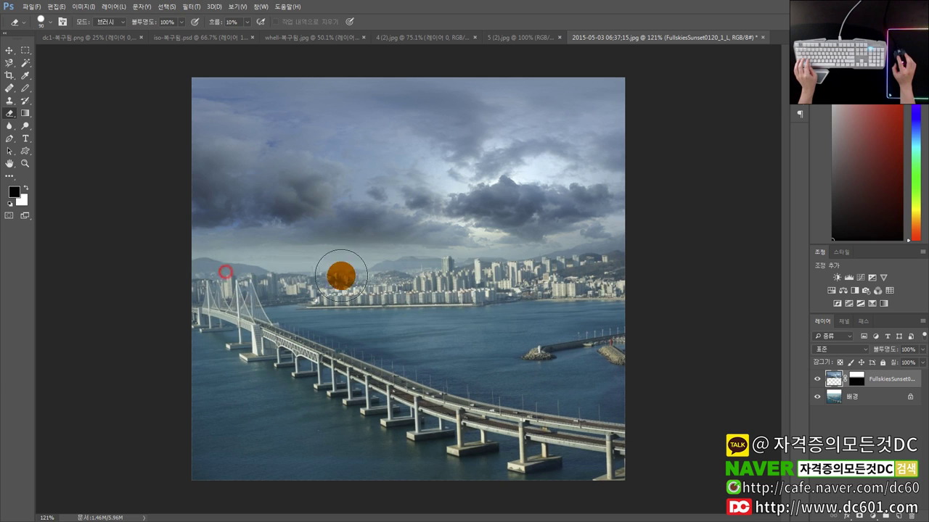
{"action": "left_click_drag", "start_coordinate": [407, 242], "coordinate": [358, 208]}
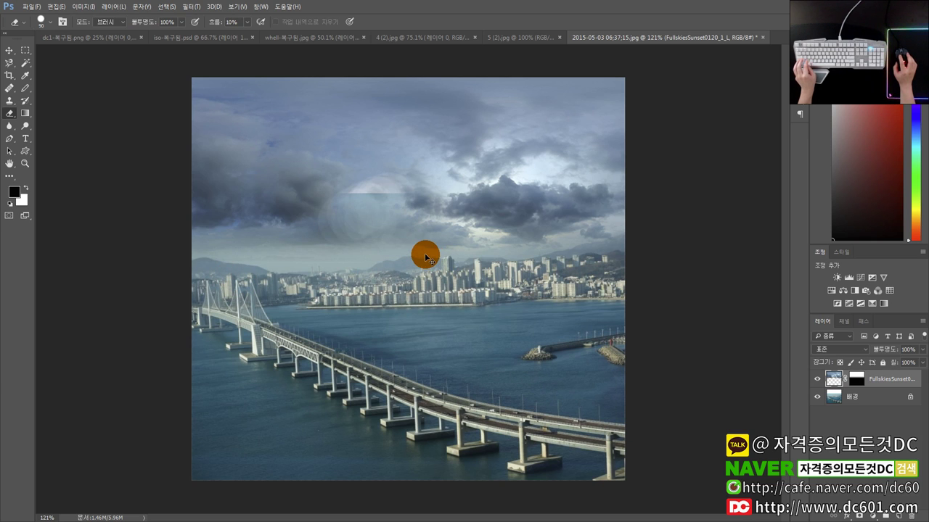
{"action": "key", "text": "ctrl+z"}
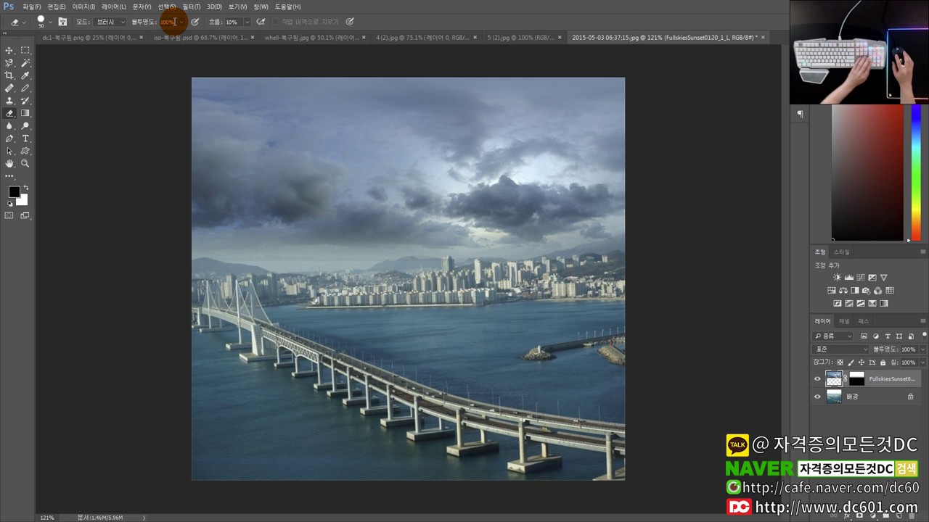
{"action": "type", "text": "20"}
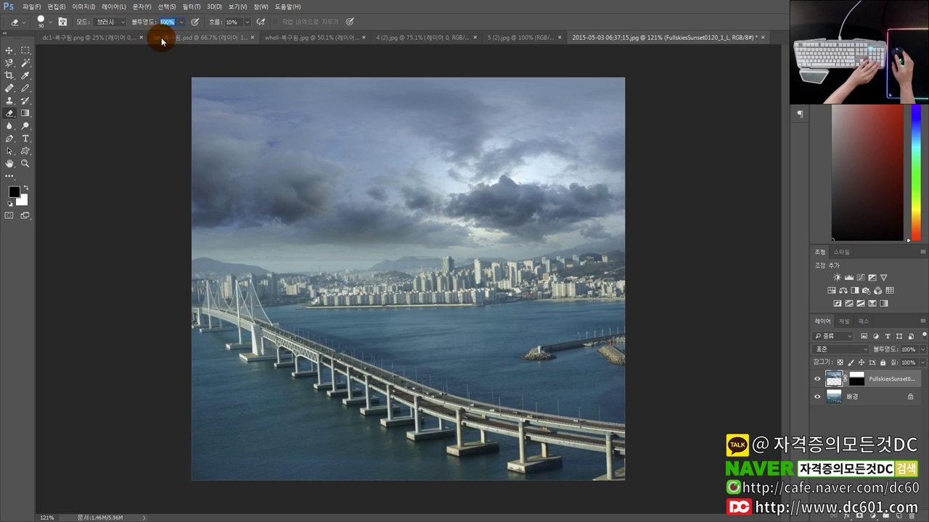
{"action": "mouse_move", "coordinate": [368, 282]}
{"action": "left_mouse_down"}
{"action": "mouse_move", "coordinate": [315, 269]}
{"action": "mouse_move", "coordinate": [331, 271]}
{"action": "left_mouse_up"}
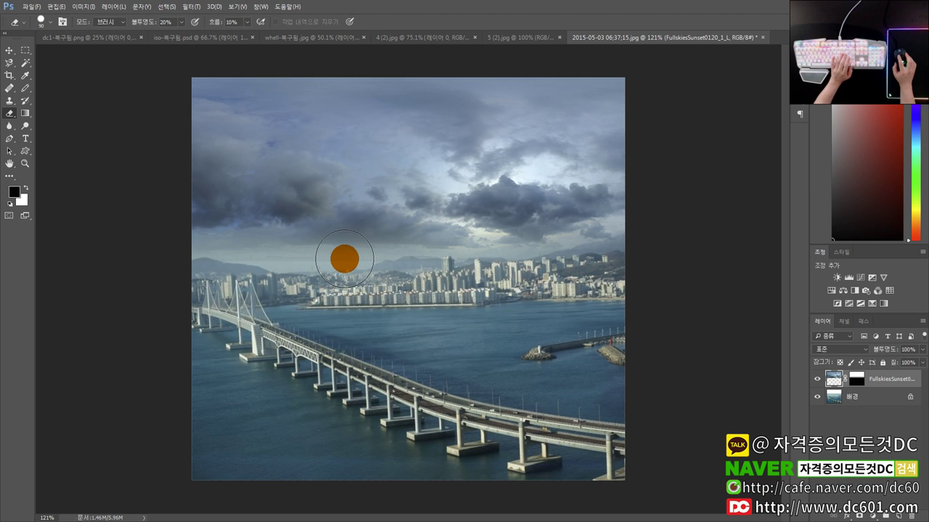
{"action": "key", "text": "bracketleft"}
{"action": "key", "text": "bracketleft"}
{"action": "key", "text": "bracketleft"}
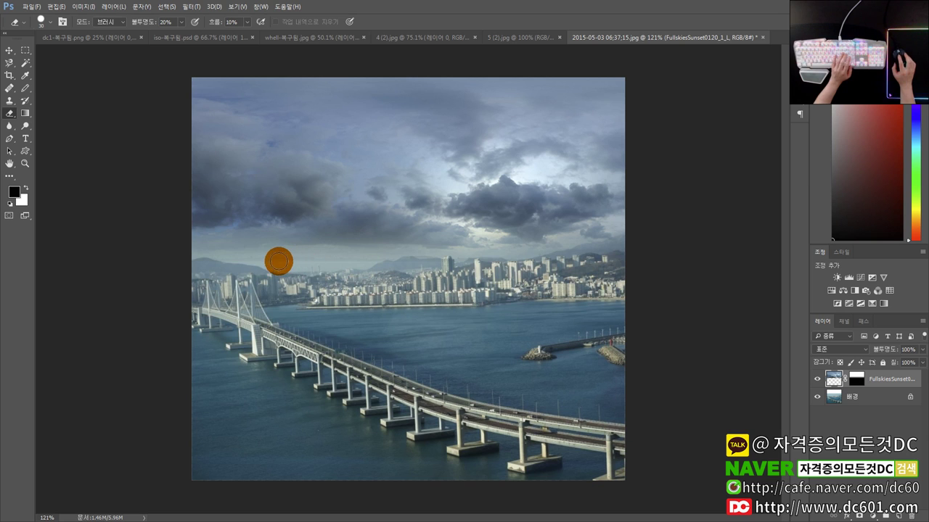
Raise eraser opacity to 50% and pan across the whole skyline to review the blended sky edges.
{"action": "scroll", "coordinate": [248, 262], "scroll_direction": "up", "scroll_amount": 5}
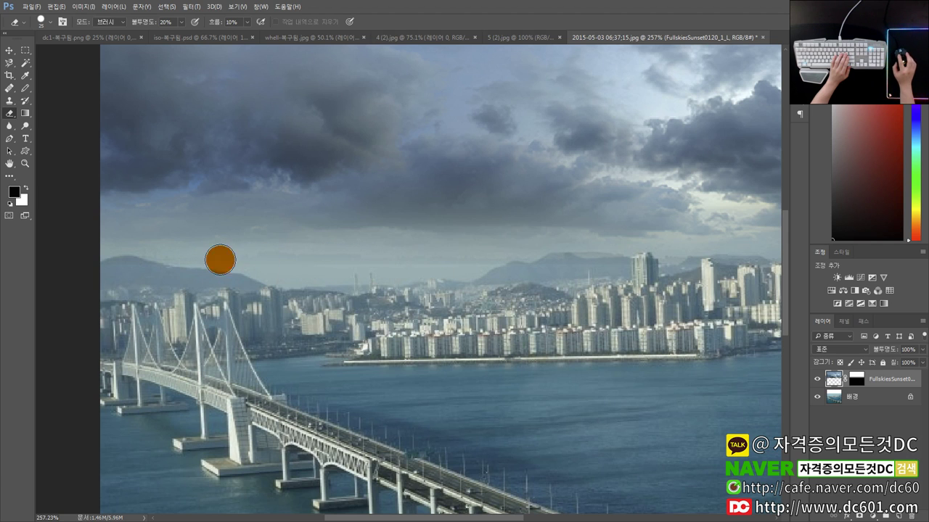
{"action": "key", "text": "5"}
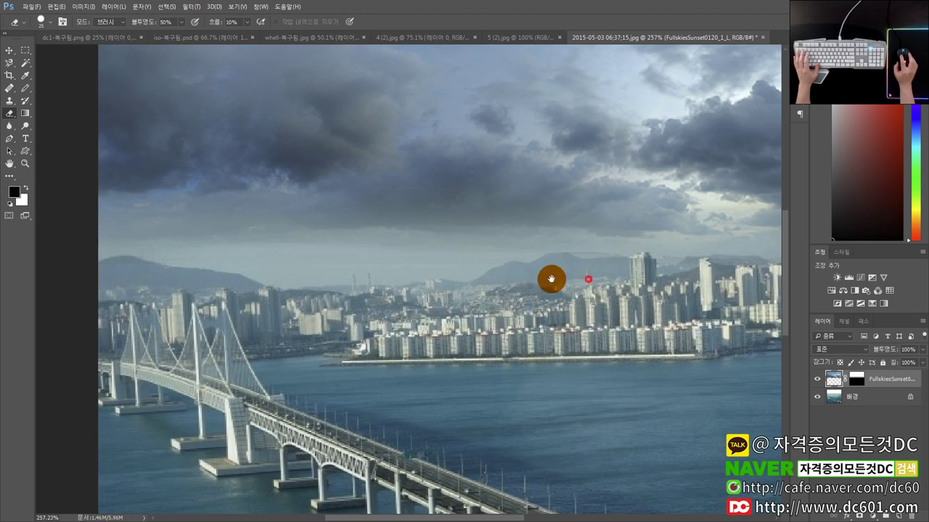
{"action": "left_click_drag", "start_coordinate": [552, 276], "coordinate": [383, 265]}
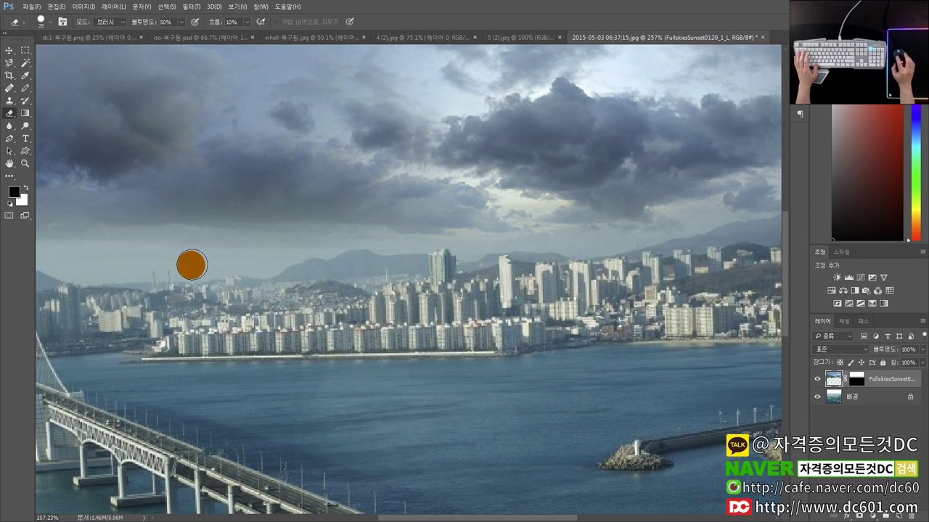
{"action": "left_click_drag", "start_coordinate": [240, 271], "coordinate": [463, 273]}
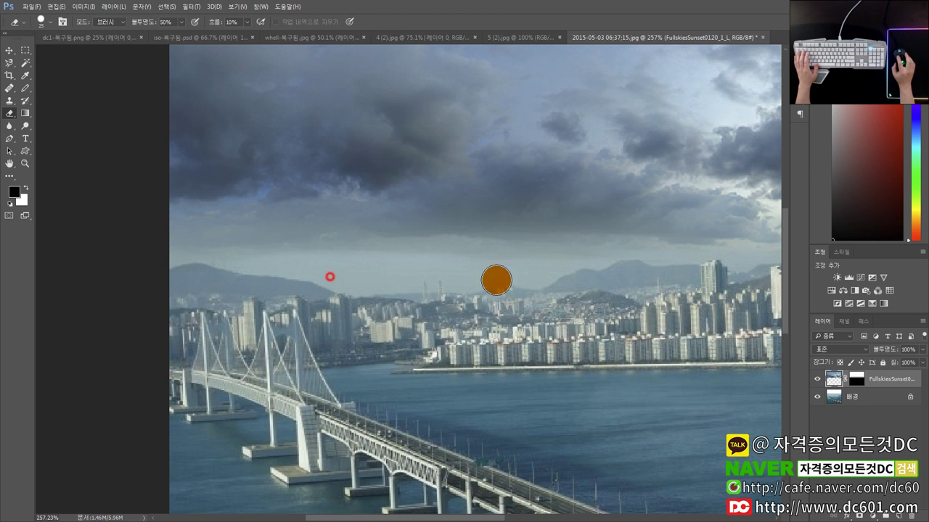
{"action": "left_click_drag", "start_coordinate": [663, 286], "coordinate": [414, 290]}
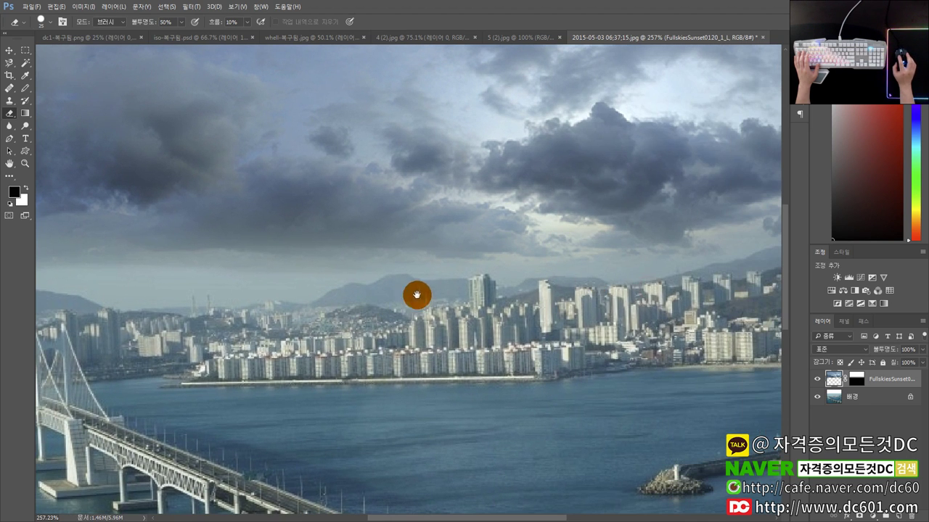
{"action": "left_click_drag", "start_coordinate": [673, 280], "coordinate": [565, 293]}
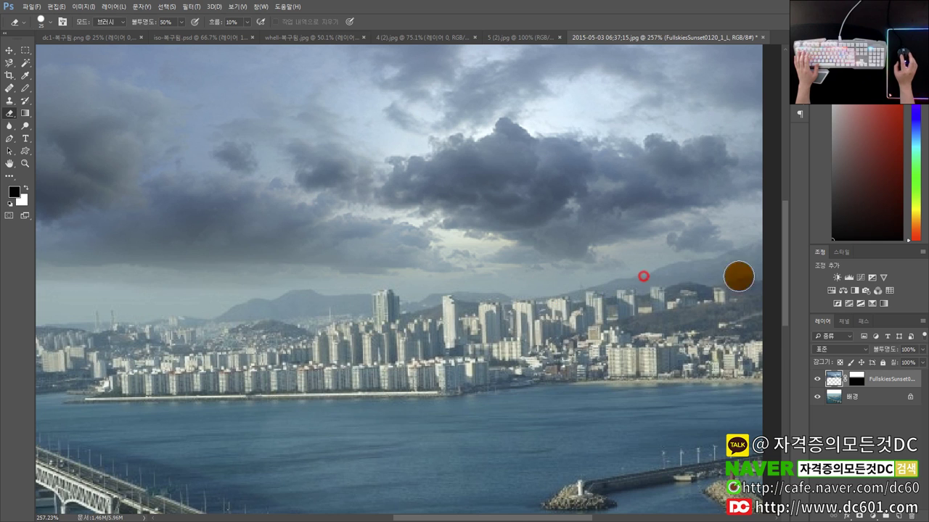
{"action": "scroll", "coordinate": [493, 290], "scroll_direction": "down", "scroll_amount": 4}
{"action": "scroll", "coordinate": [421, 280], "scroll_direction": "up", "scroll_amount": 1}
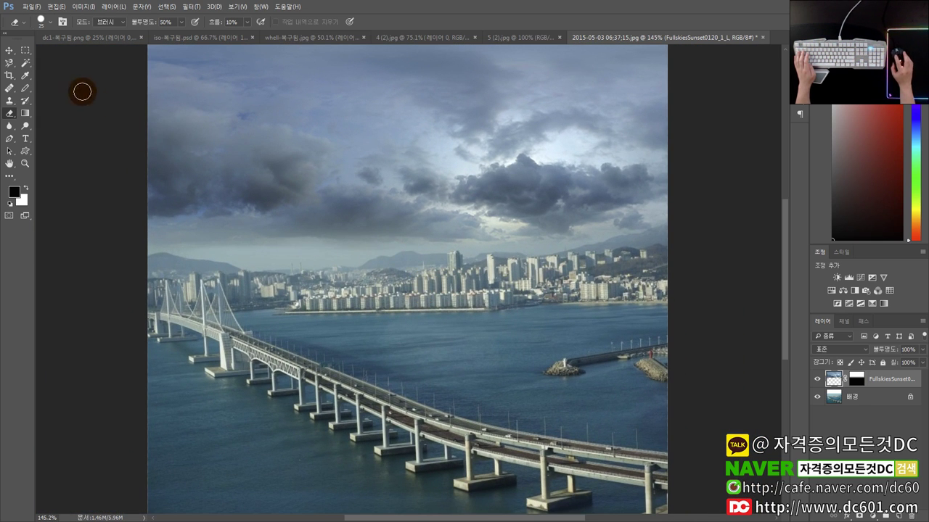
{"action": "left_click", "coordinate": [9, 50]}
{"action": "scroll", "coordinate": [451, 259], "scroll_direction": "down", "scroll_amount": 2}
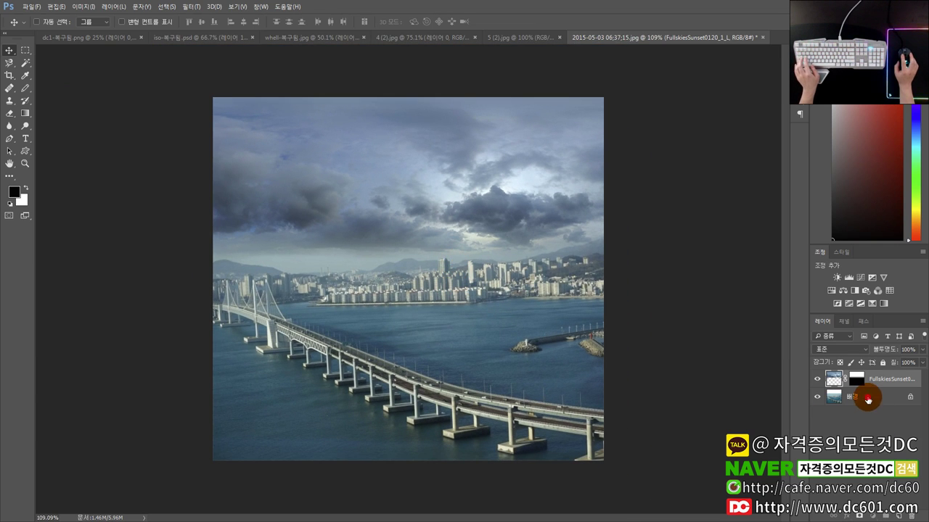
Merge the sky and background layers, unlock the result as Layer 0, and set it to Screen mode.
{"action": "left_click", "coordinate": [867, 399], "text": "shift"}
{"action": "right_click", "coordinate": [891, 390]}
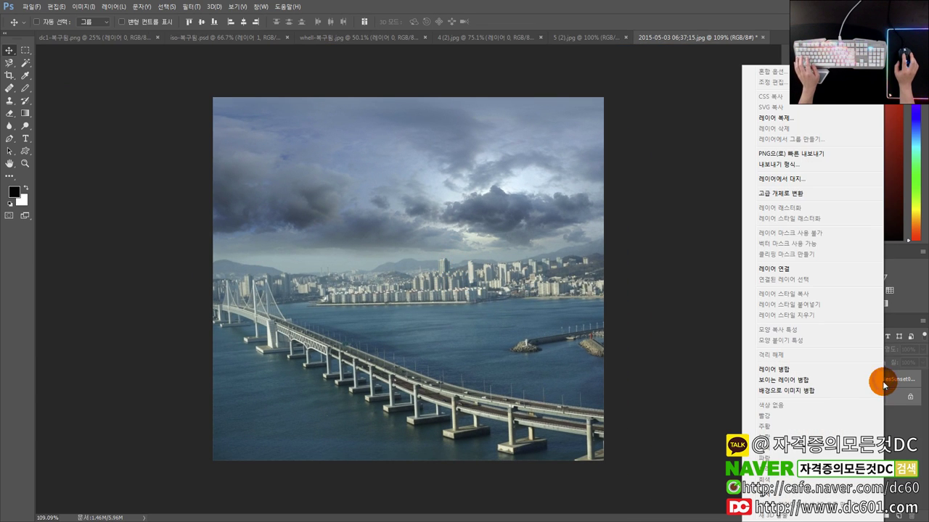
{"action": "left_click", "coordinate": [834, 380]}
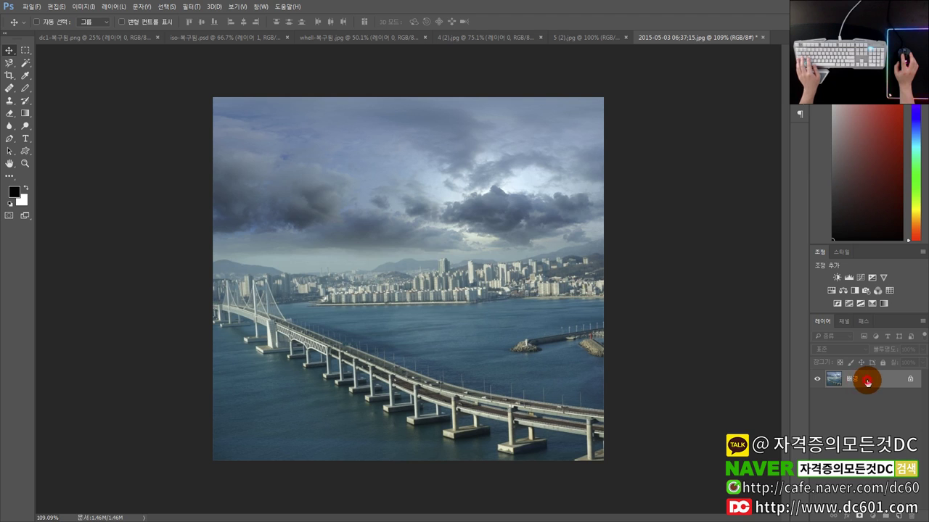
{"action": "double_click", "coordinate": [867, 380]}
{"action": "left_click", "coordinate": [496, 216]}
{"action": "left_click", "coordinate": [833, 349]}
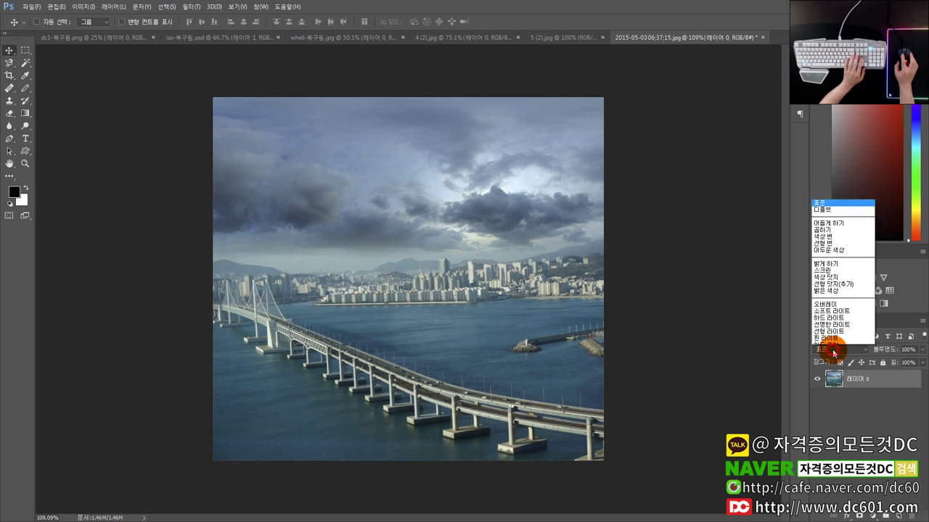
{"action": "left_click", "coordinate": [829, 200]}
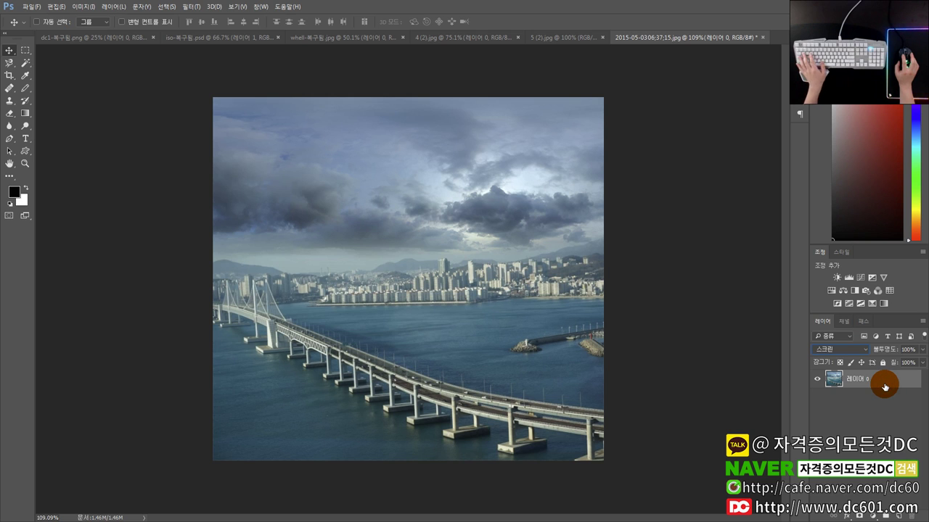
Duplicate the Screen layer as 레이어 0 복사 and set its opacity to 77%.
{"action": "key", "text": "ctrl+j"}
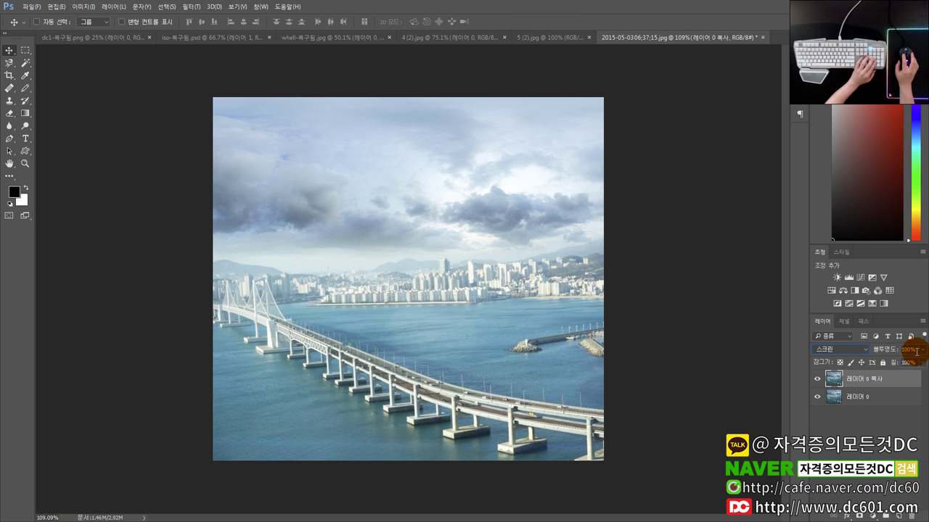
{"action": "left_click", "coordinate": [908, 349]}
{"action": "type", "text": "60"}
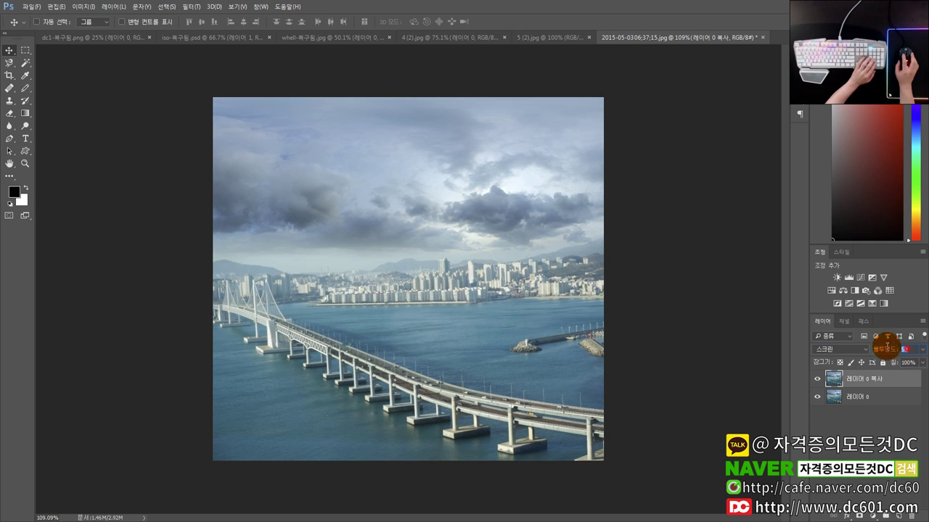
{"action": "left_click_drag", "start_coordinate": [893, 349], "coordinate": [886, 364]}
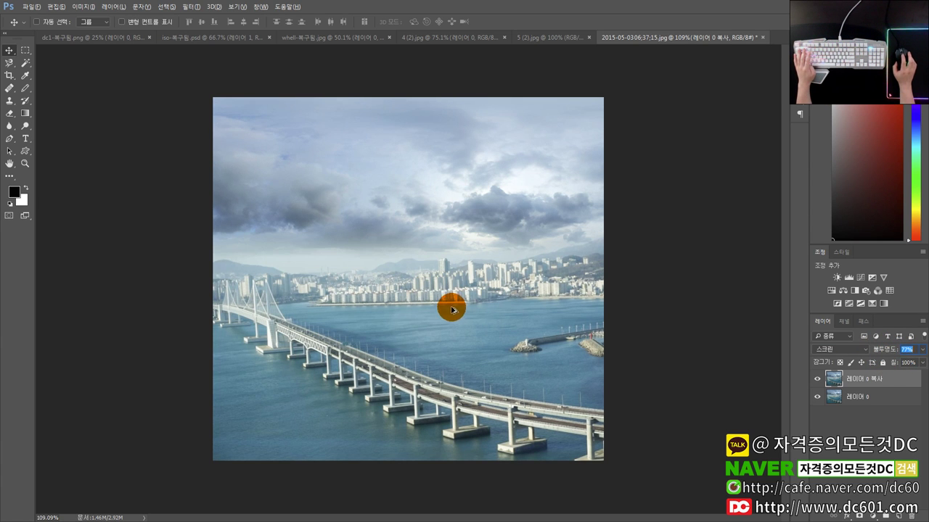
{"action": "scroll", "coordinate": [427, 288], "scroll_direction": "down", "scroll_amount": 2}
{"action": "scroll", "coordinate": [435, 293], "scroll_direction": "down", "scroll_amount": 2}
{"action": "scroll", "coordinate": [431, 290], "scroll_direction": "up", "scroll_amount": 1}
{"action": "scroll", "coordinate": [479, 305], "scroll_direction": "up", "scroll_amount": 1}
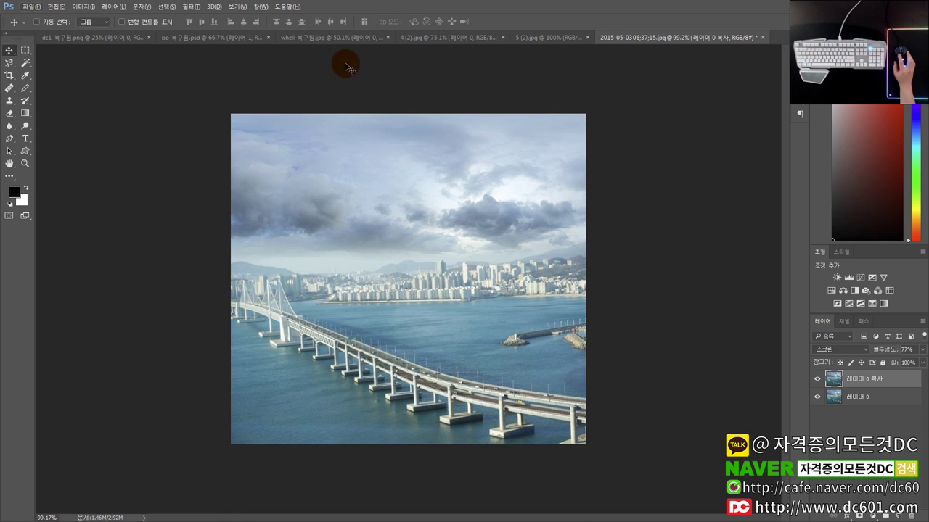
In iso-복구됨.psd, turn on Layer 19 to show the cloudy window view.
{"action": "left_click", "coordinate": [240, 37]}
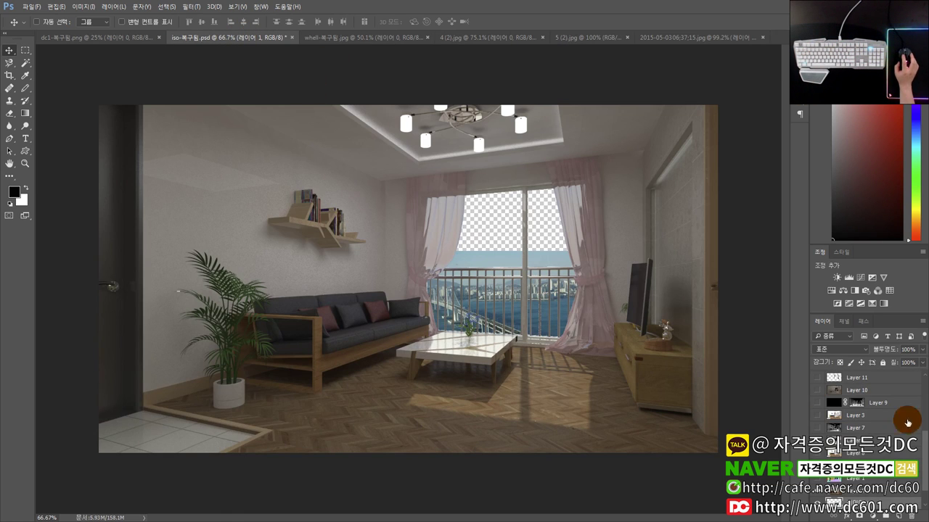
{"action": "left_click_drag", "start_coordinate": [924, 438], "coordinate": [822, 390]}
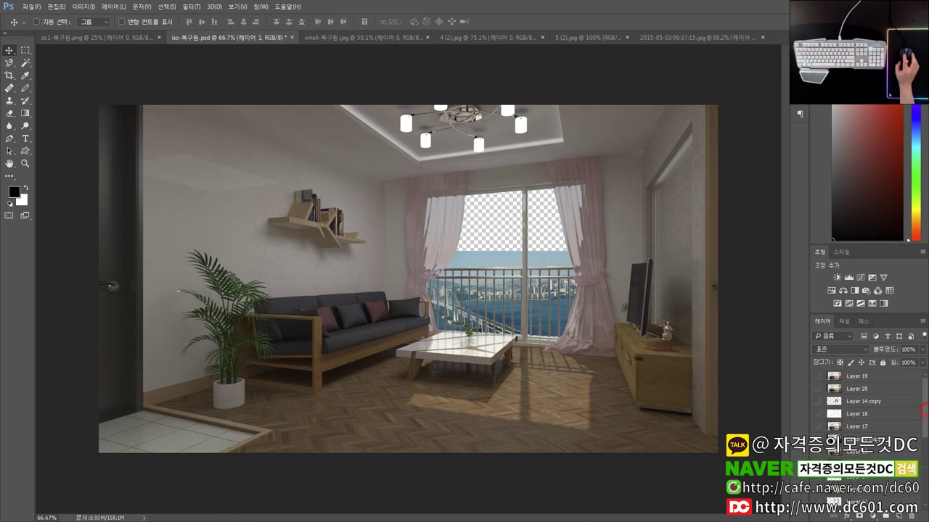
{"action": "left_click", "coordinate": [817, 378]}
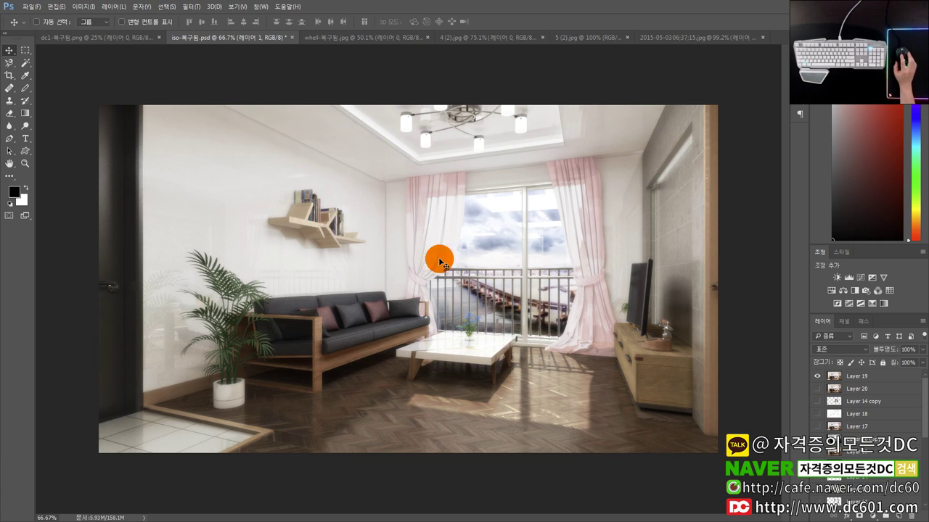
Cycle through the open documents, ending on the 4 (2).jpg engine-and-wheel composite.
{"action": "left_click", "coordinate": [510, 37]}
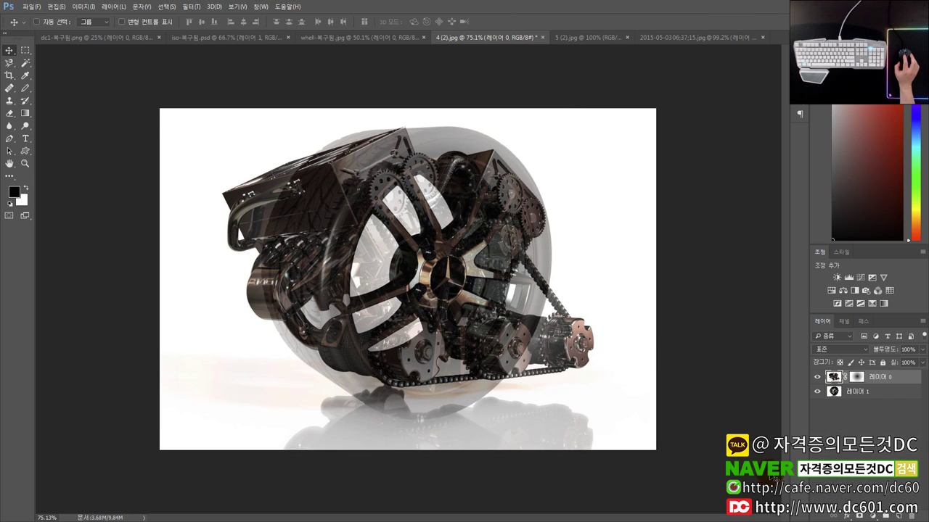
{"action": "left_click", "coordinate": [668, 41]}
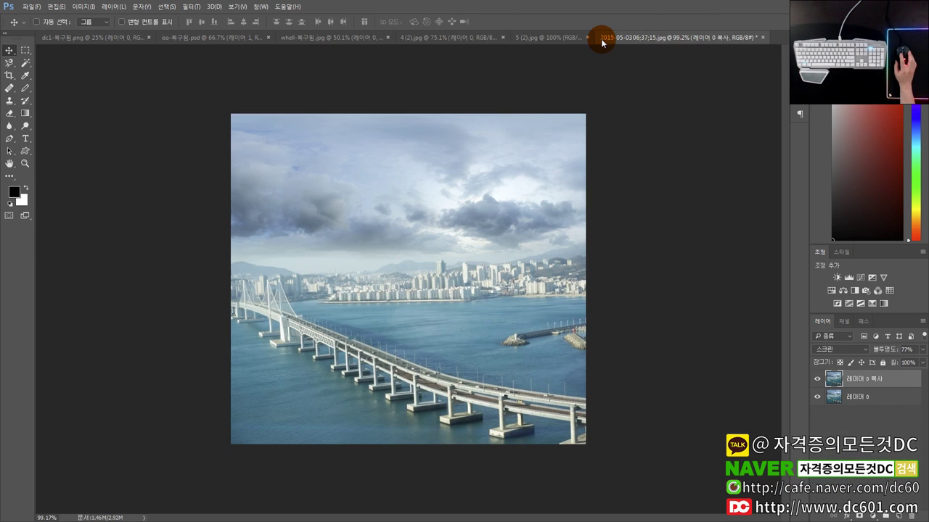
{"action": "left_click", "coordinate": [557, 37]}
{"action": "left_click", "coordinate": [452, 42]}
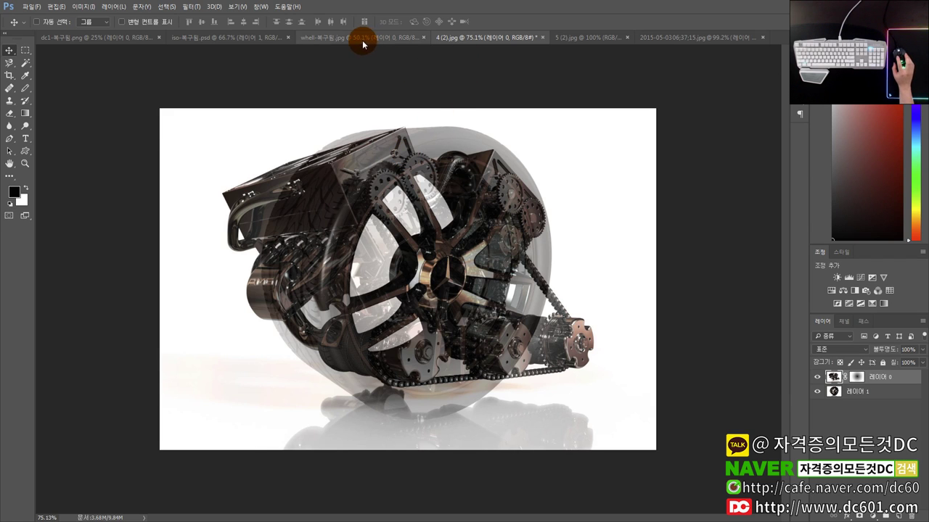
{"action": "left_click", "coordinate": [253, 39]}
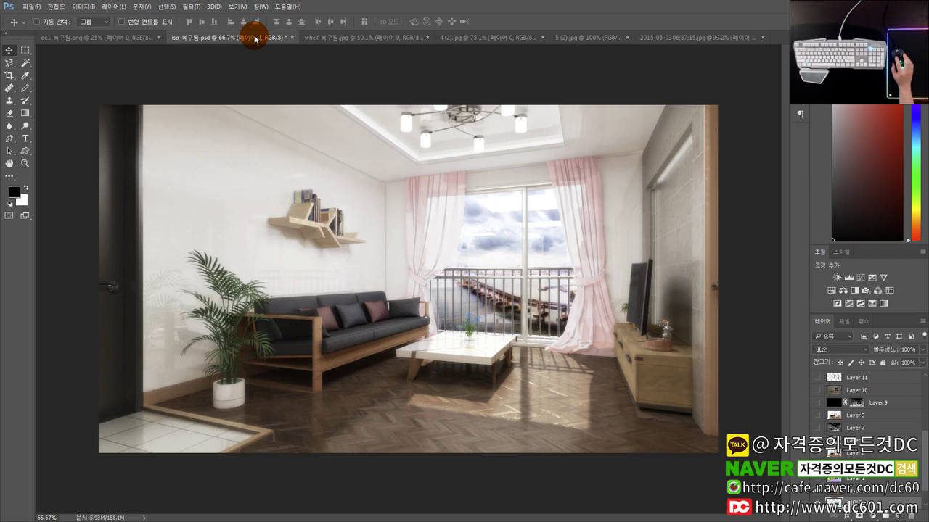
{"action": "left_click", "coordinate": [466, 37]}
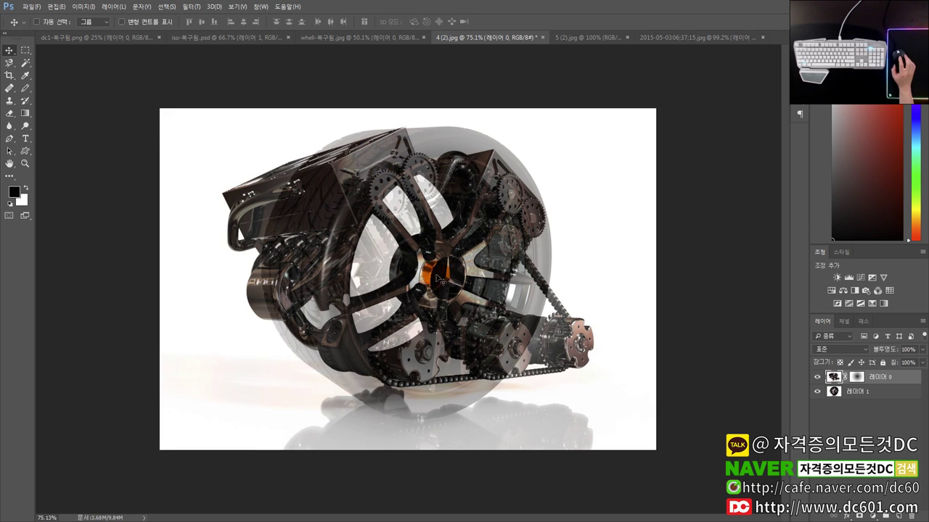
{"action": "left_click", "coordinate": [597, 38]}
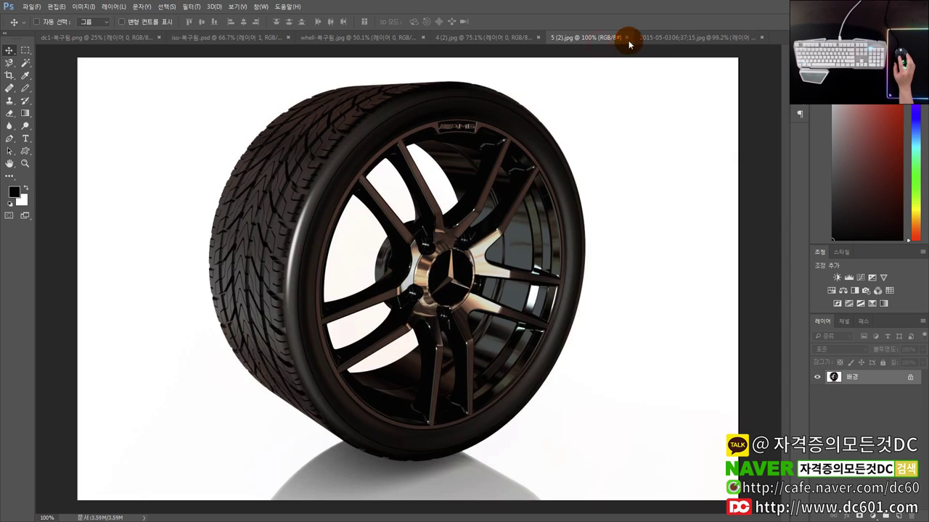
{"action": "left_click", "coordinate": [653, 38]}
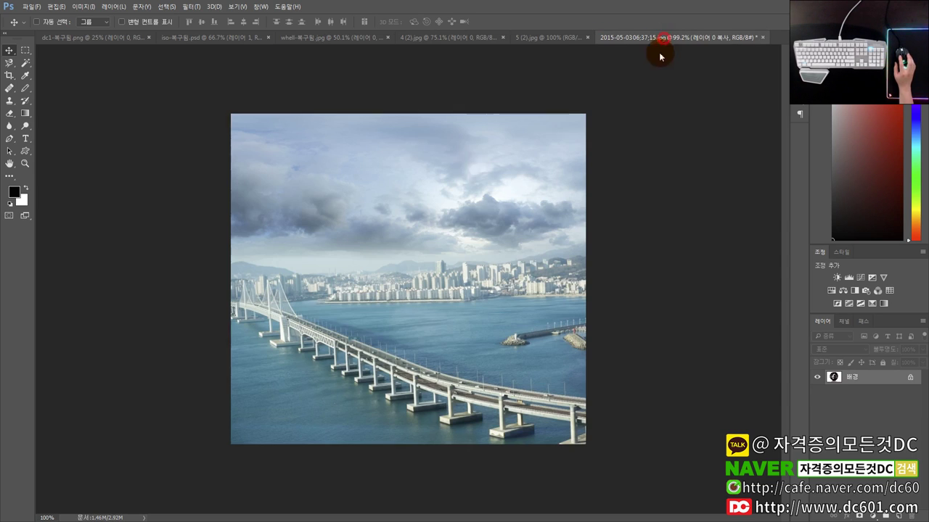
{"action": "left_click", "coordinate": [472, 38]}
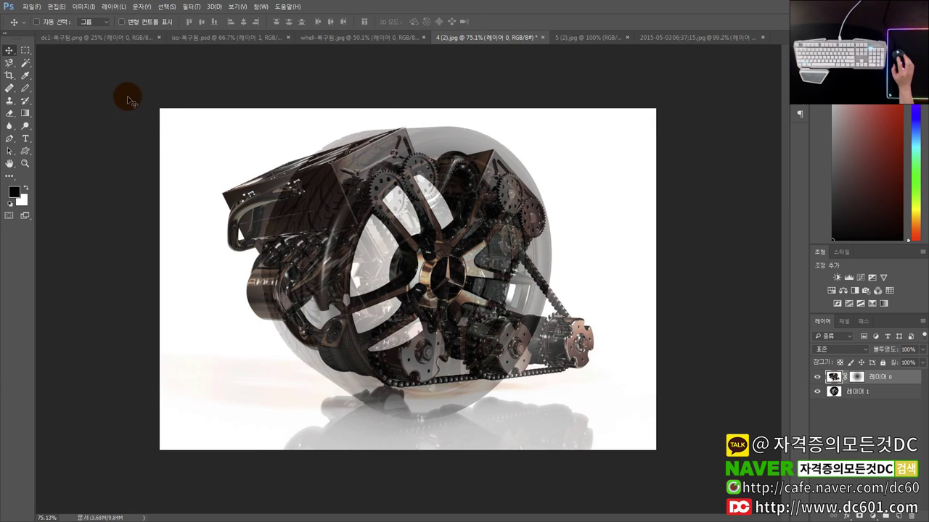